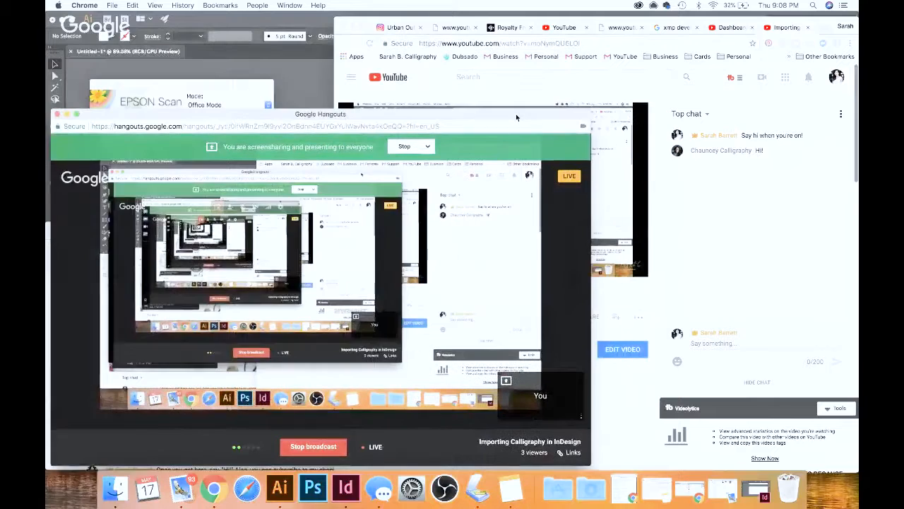
- Minimize the large YouTube browser window and switch to EPSON Scan with its preview of the calligraphy sheet
click(824, 27)
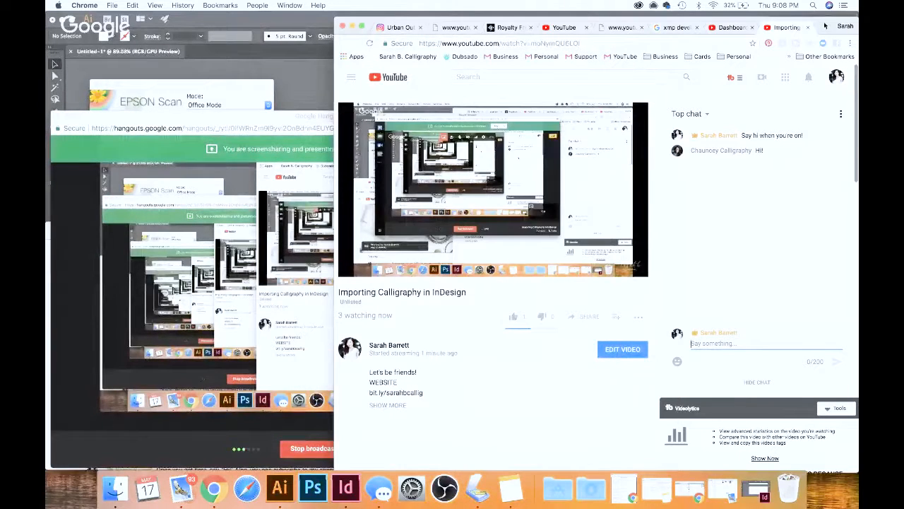
key(super+m)
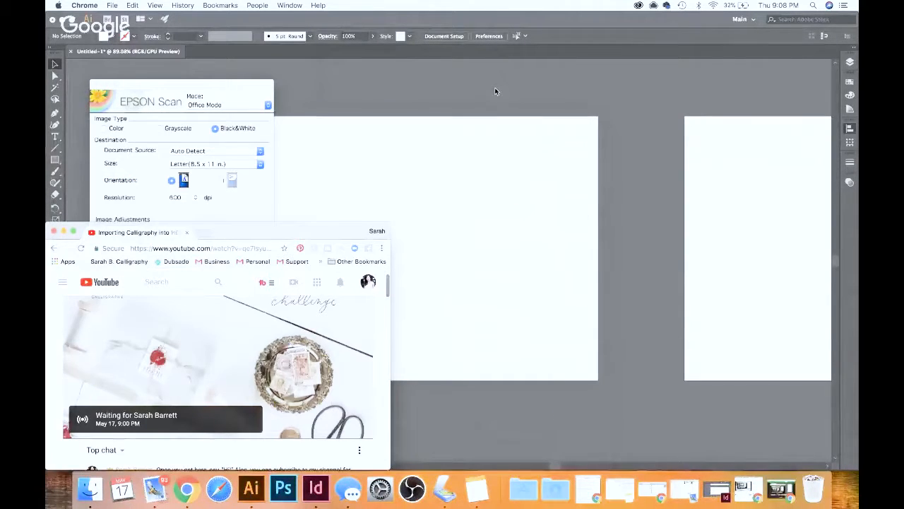
click(494, 90)
click(433, 493)
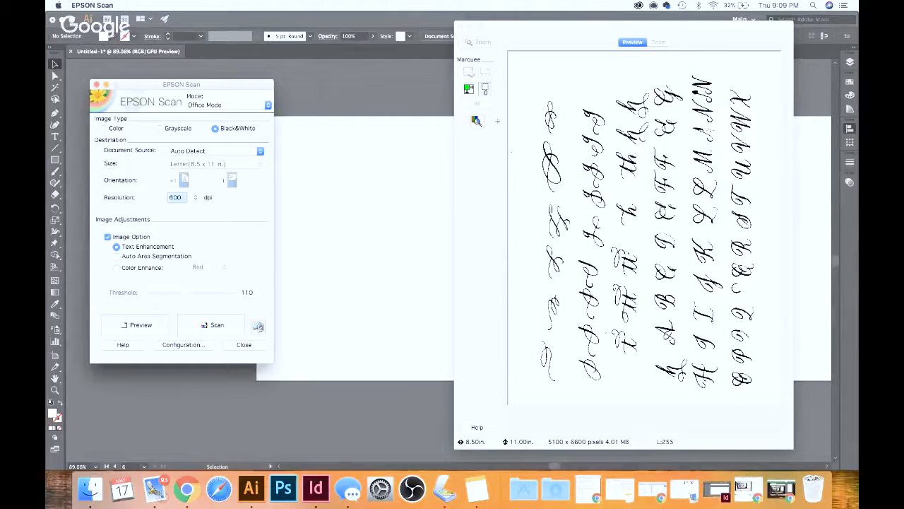
- Switch to Chrome, open the new stream link posted in the YouTube live chat, and show that stream's chat
click(175, 475)
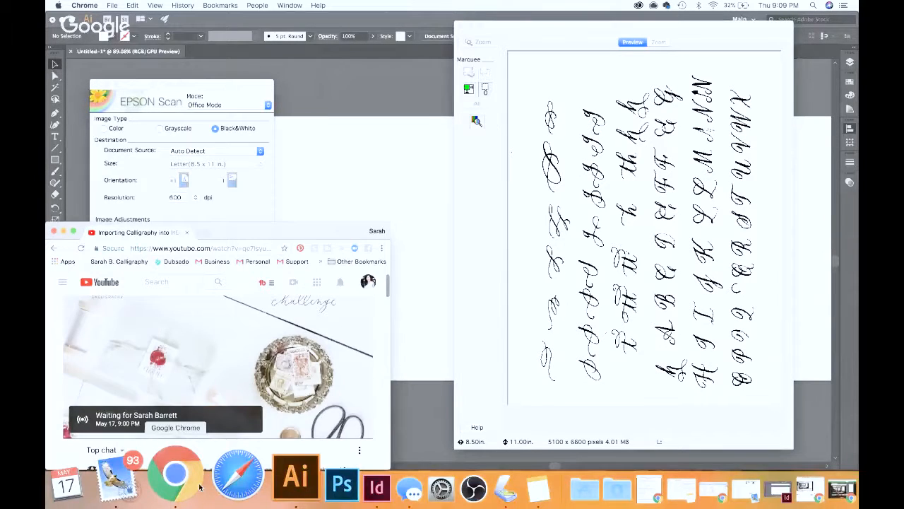
scroll(270, 327, down, 4)
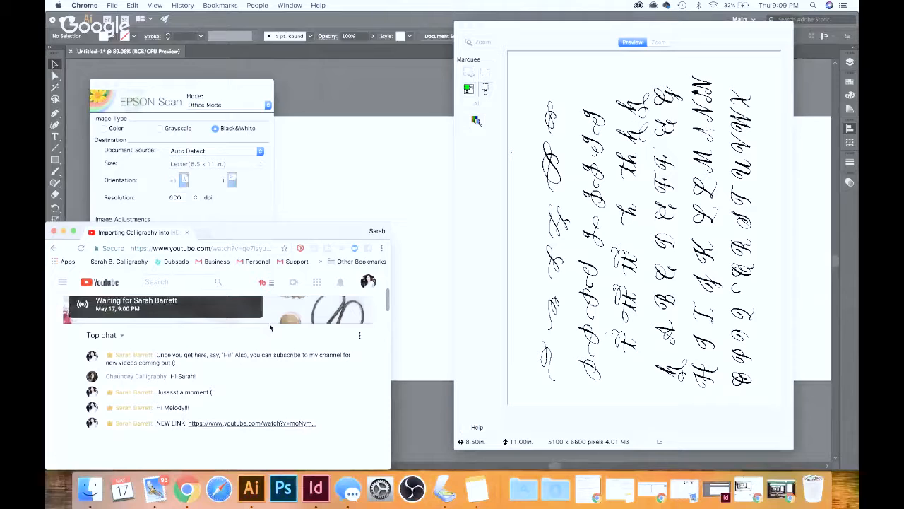
click(234, 423)
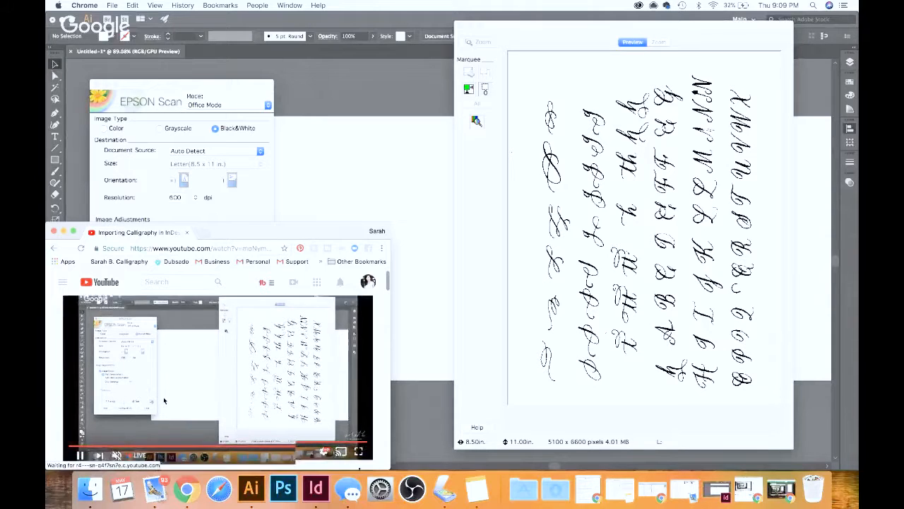
scroll(163, 401, down, 5)
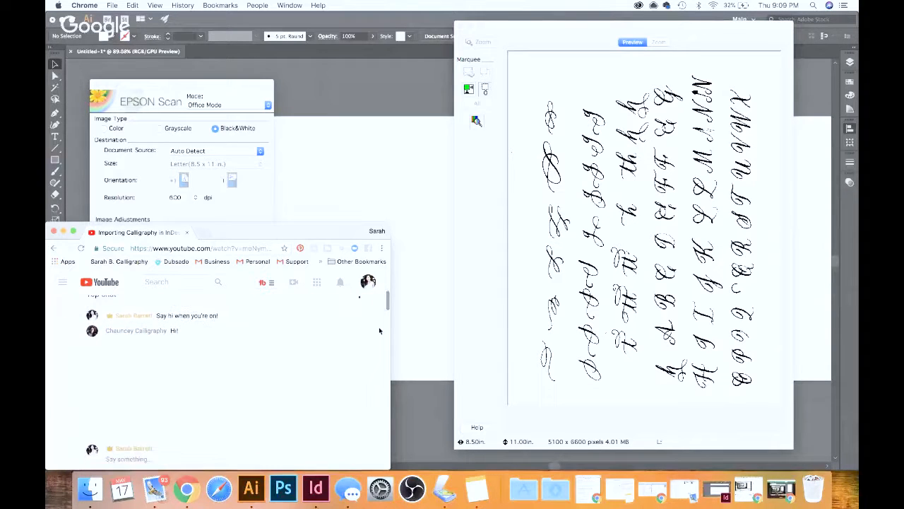
- Return to EPSON Scan and move its settings window next to the scan preview
click(514, 140)
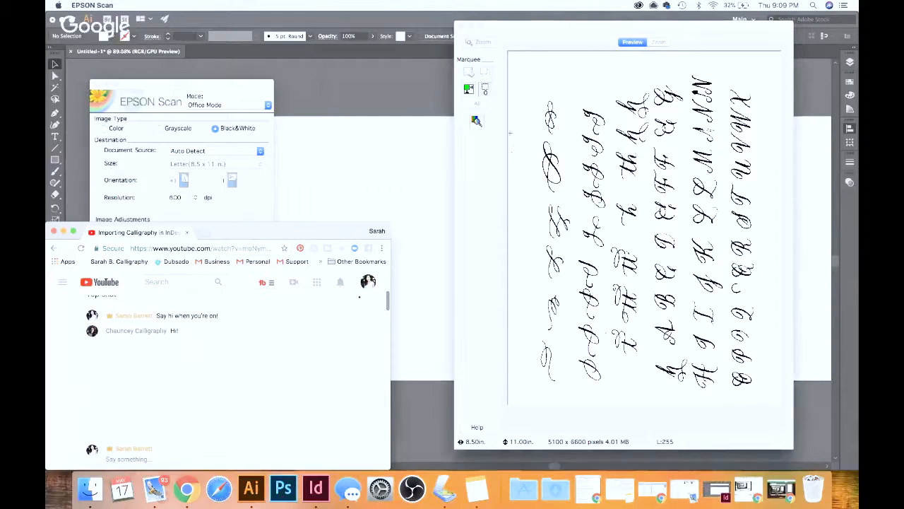
click(164, 88)
drag(163, 88, 323, 74)
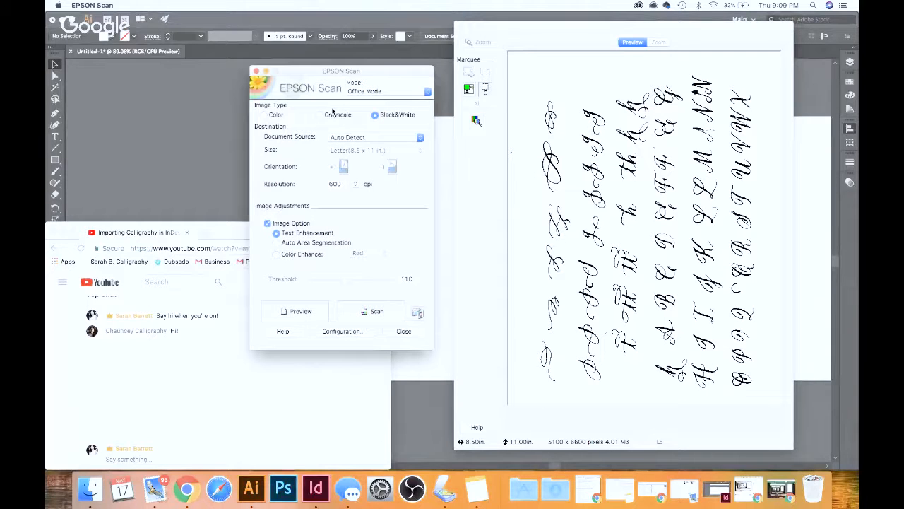
- Open the scanner of the EPSON WF-3520 Series from Printers & Scanners in System Preferences
click(380, 496)
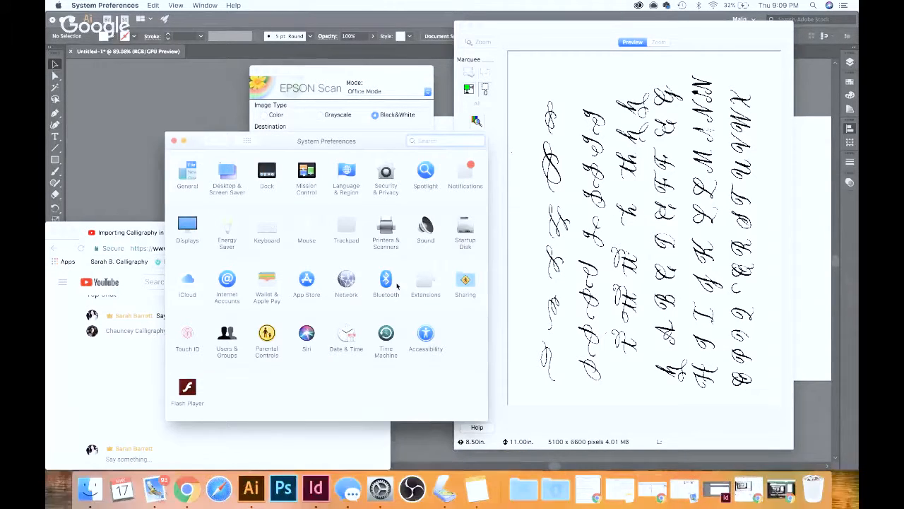
click(385, 226)
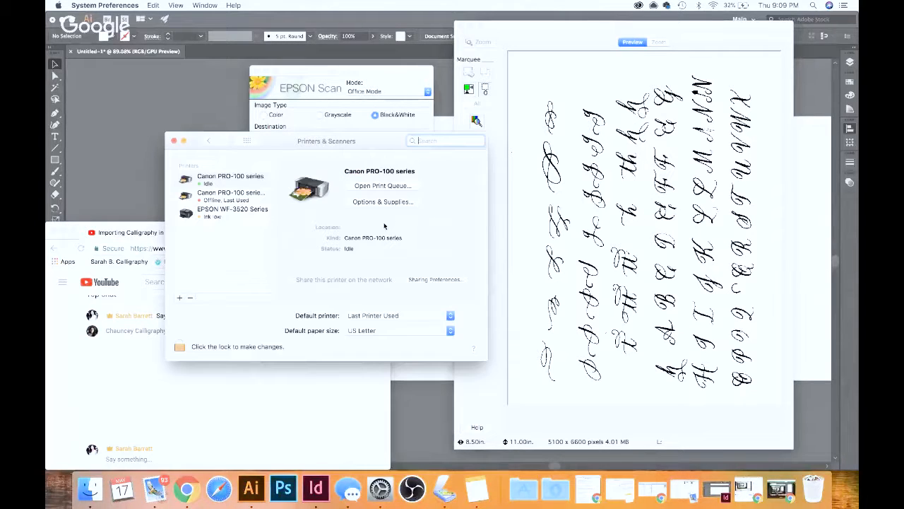
click(219, 213)
click(389, 165)
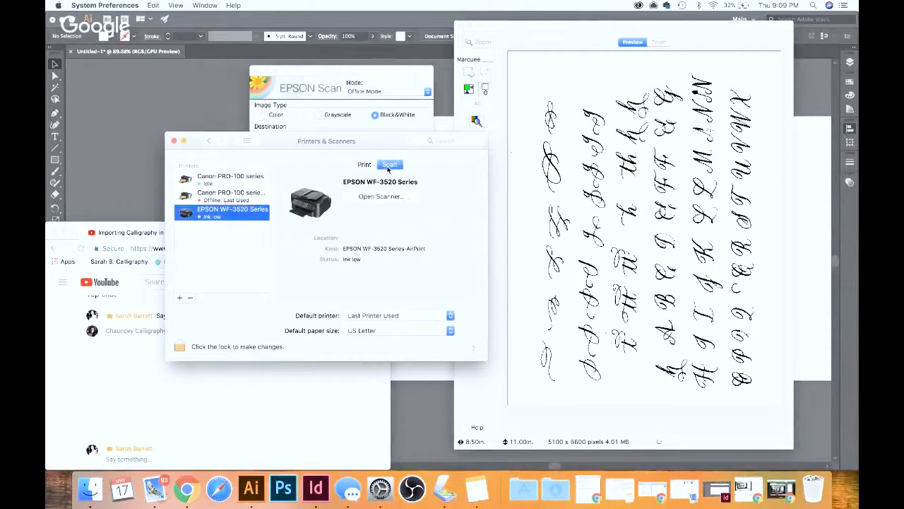
click(371, 197)
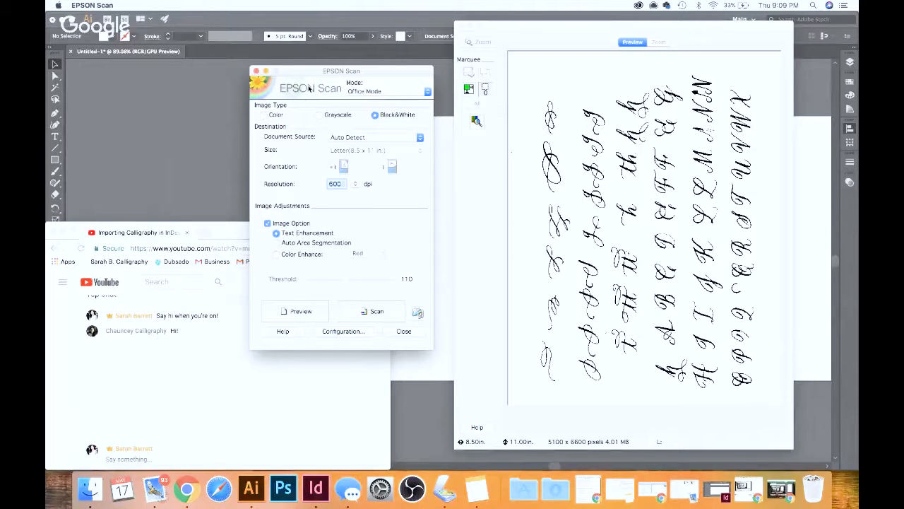
- Draw a scan marquee of about 6.95 × 9.94 in around all the calligraphy in the preview
click(362, 93)
click(325, 108)
drag(536, 79, 759, 390)
drag(657, 82, 657, 74)
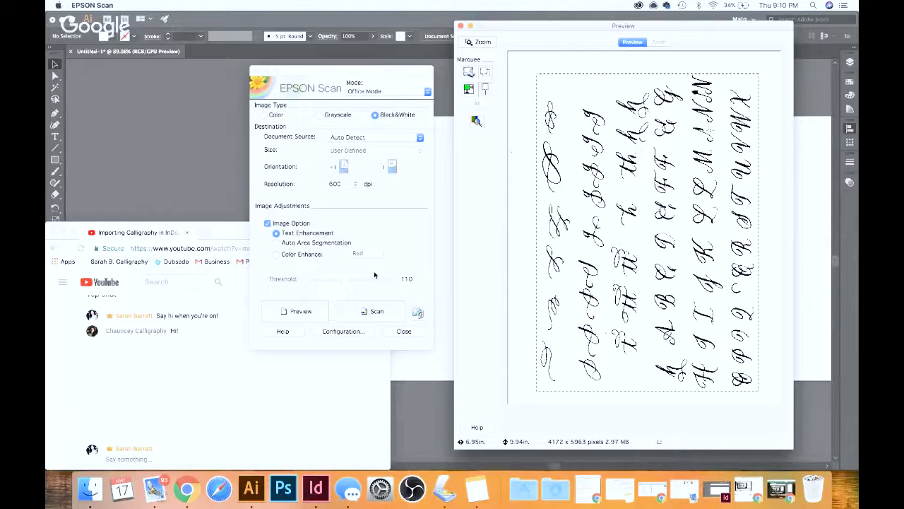
- Turn off Image Option for the black-and-white scan and raise the threshold to 152
click(348, 282)
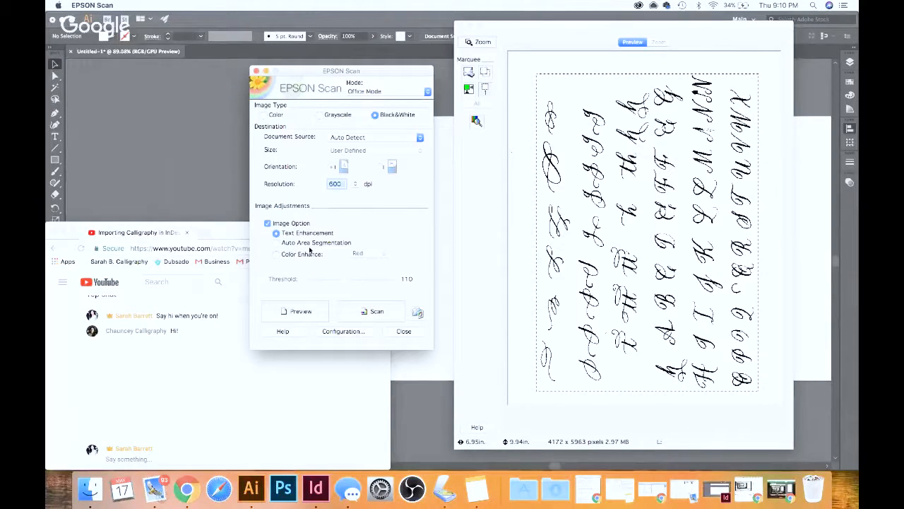
click(267, 223)
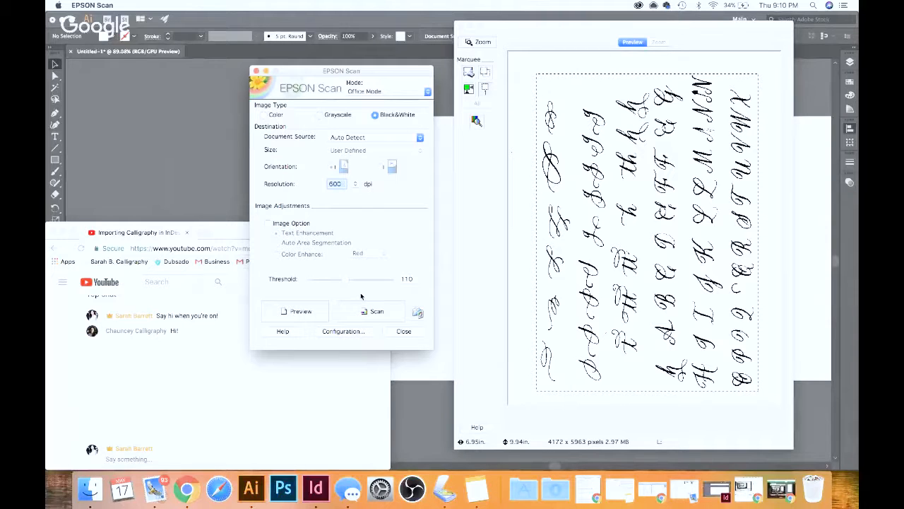
drag(347, 281, 351, 281)
drag(348, 281, 357, 284)
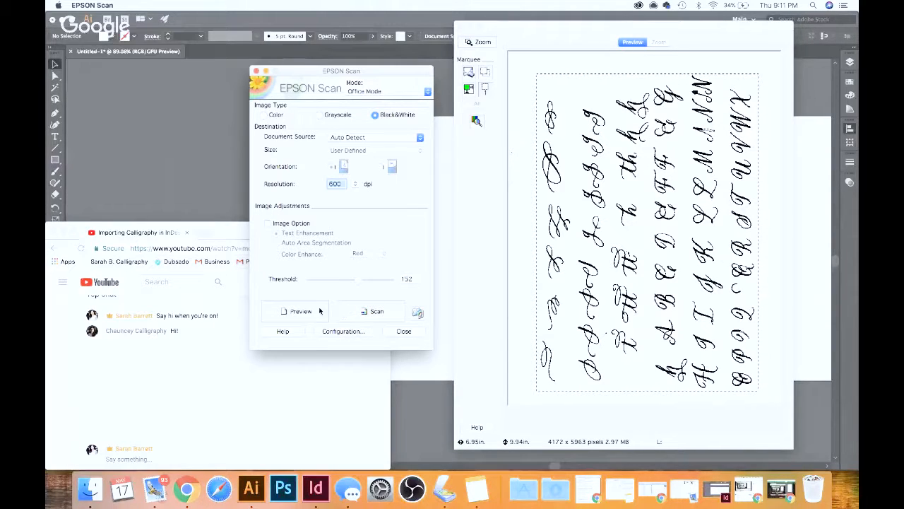
- Start the scan with file prefix "flourishes" and the save location Work > The Farmhouse > Calligraphy Workshop > April 14-Intermediate
click(364, 312)
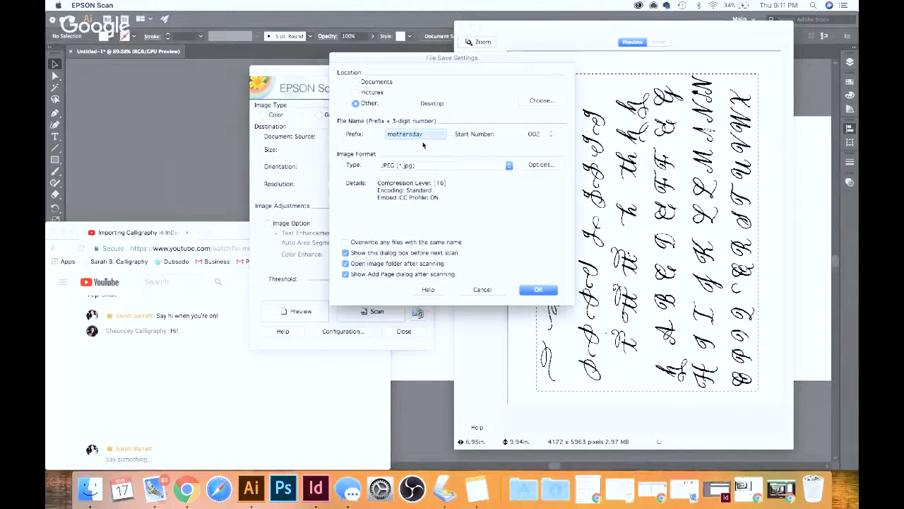
text(flourishes)
click(543, 101)
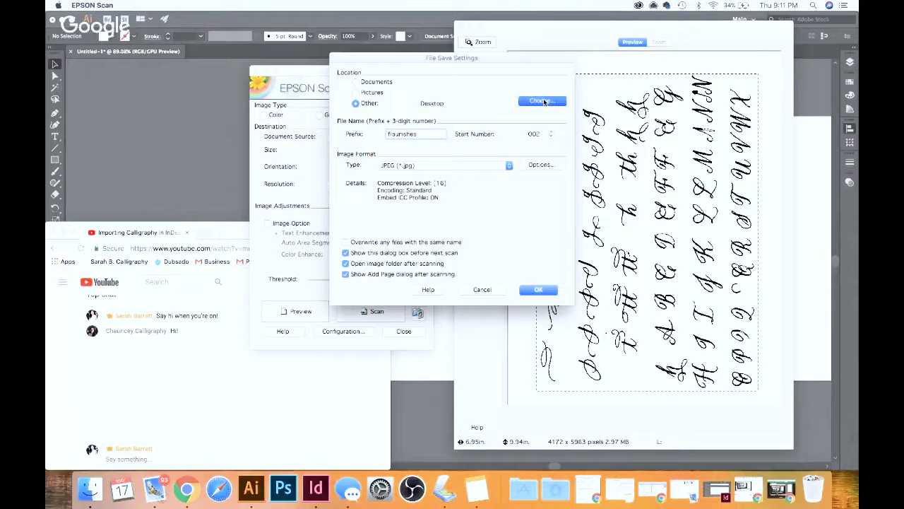
click(443, 90)
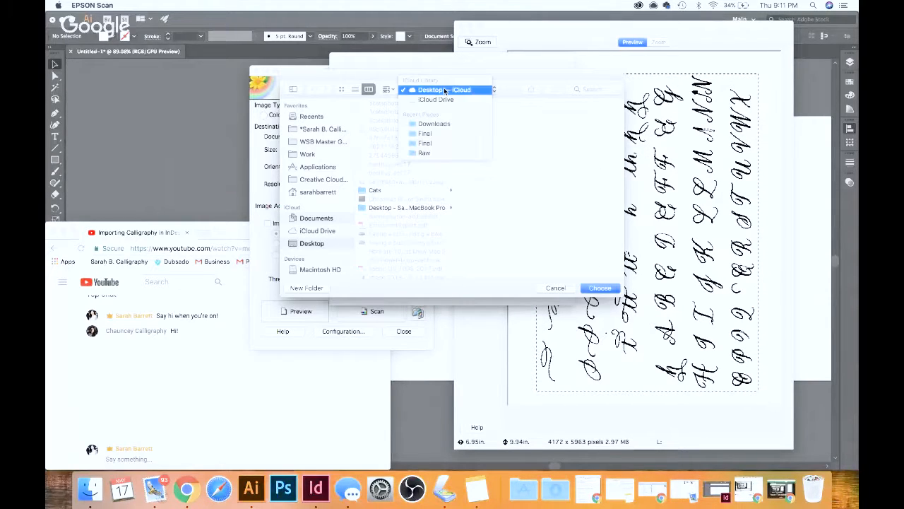
click(310, 155)
click(311, 155)
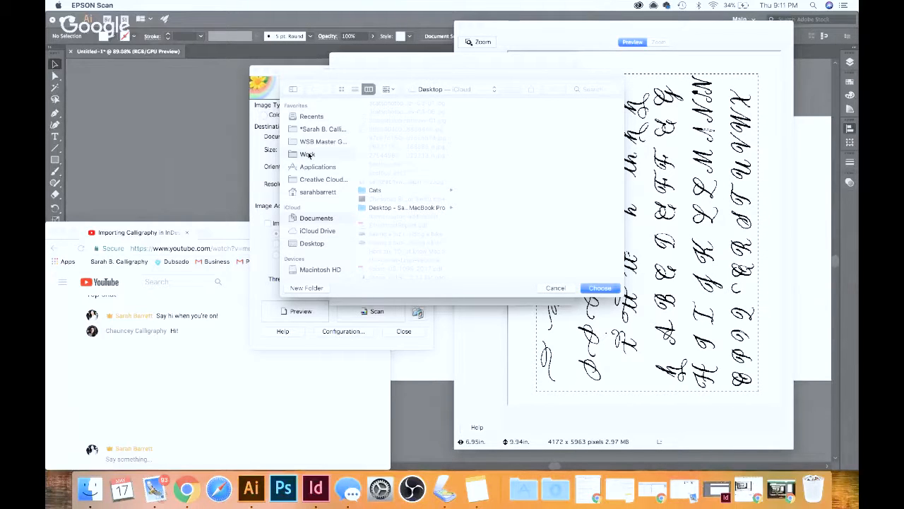
scroll(371, 205, down, 5)
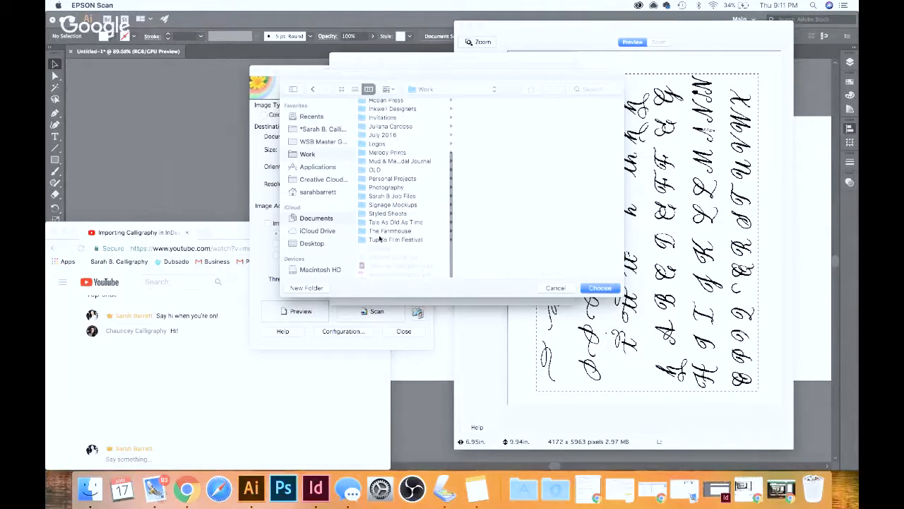
click(382, 232)
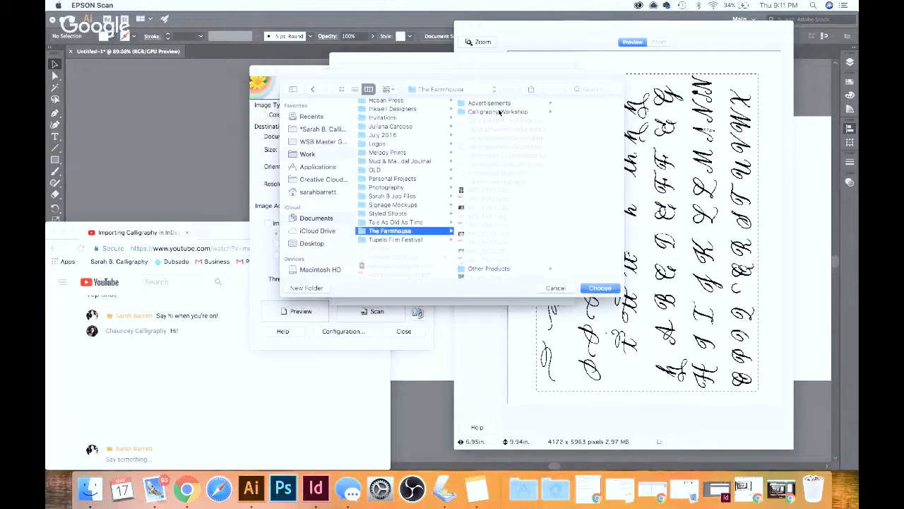
click(499, 112)
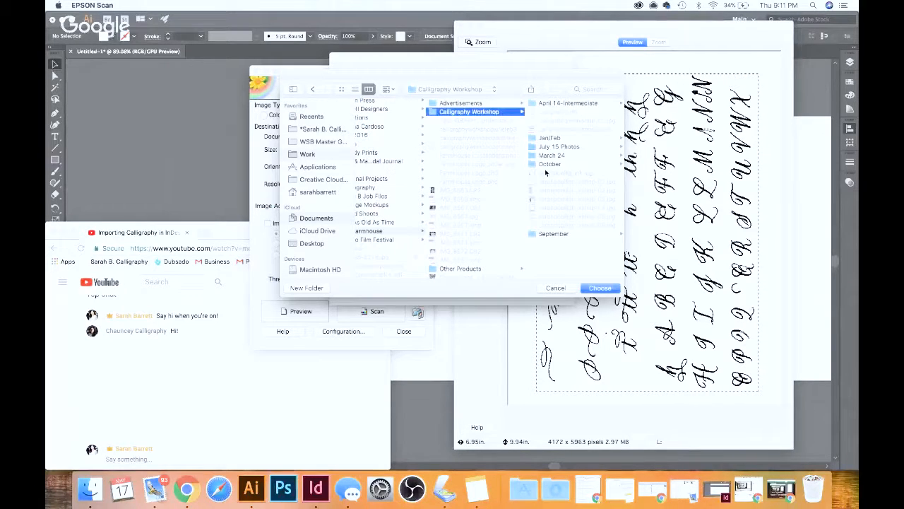
click(568, 102)
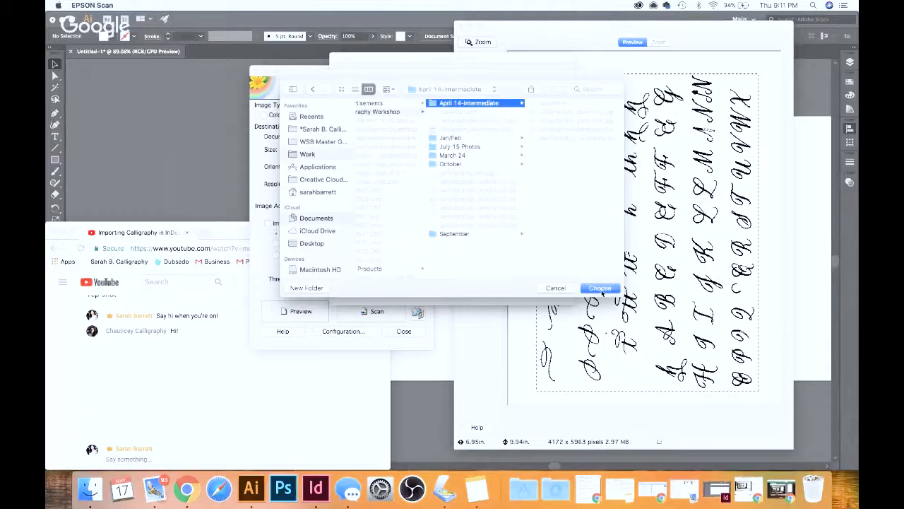
click(599, 288)
- Set the scan's image format to TIFF (*.tif) and run the scan with these save settings
click(428, 165)
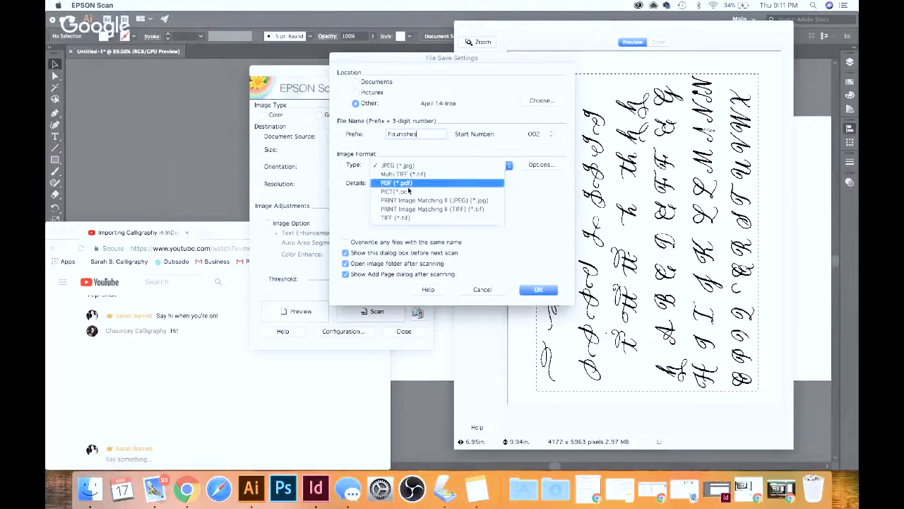
click(409, 218)
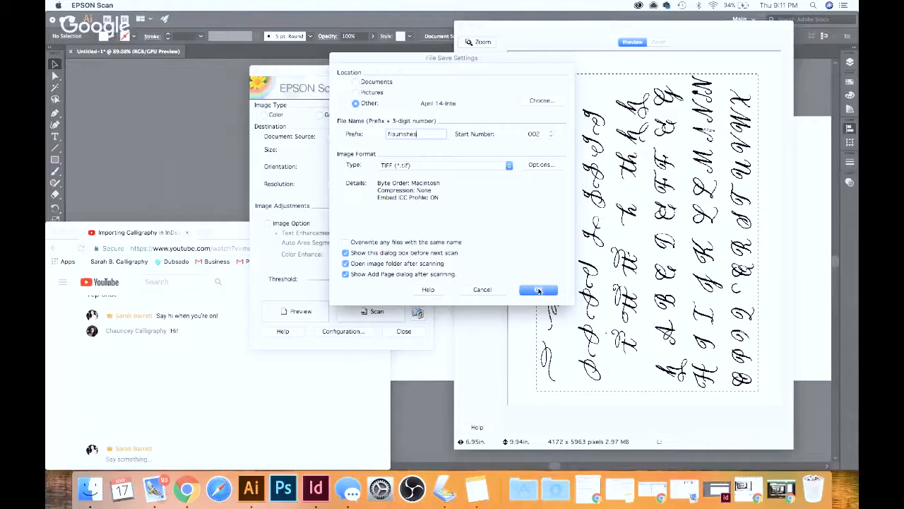
click(538, 290)
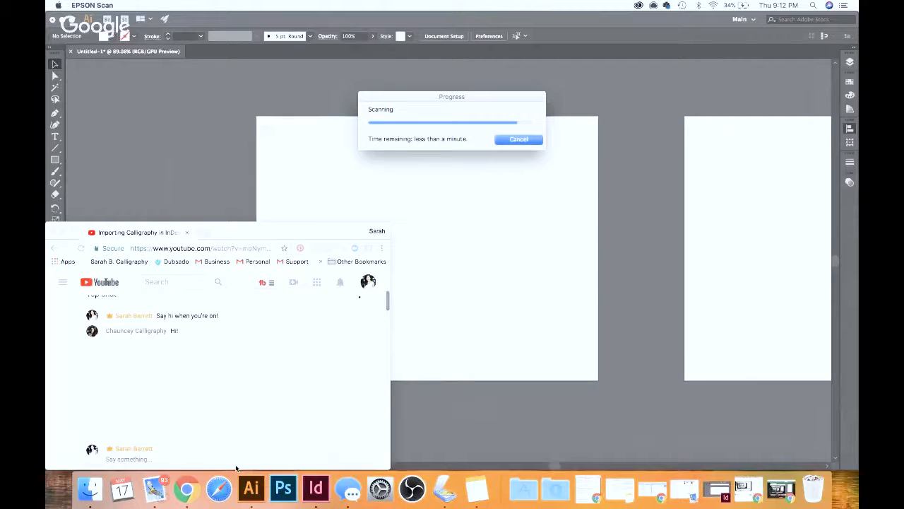
- Bring up the Google Hangouts broadcast window to check it, and put it away again
right_click(185, 472)
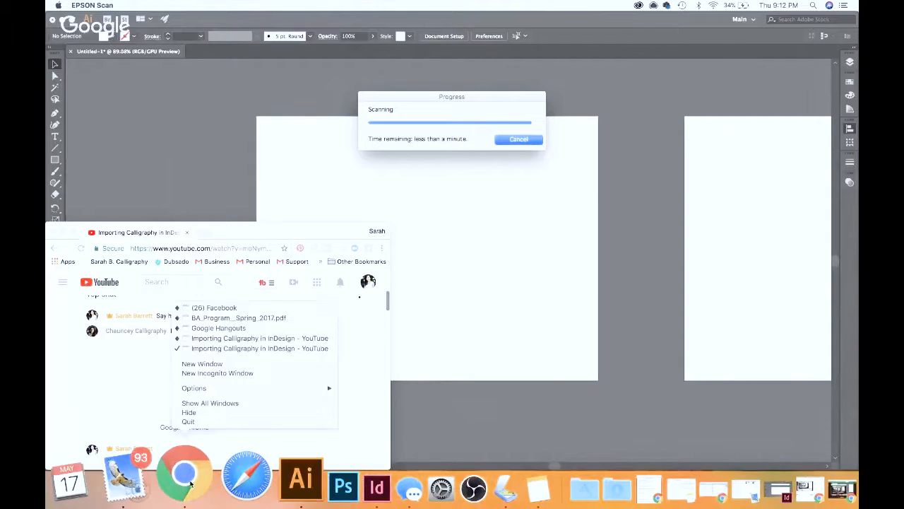
click(232, 328)
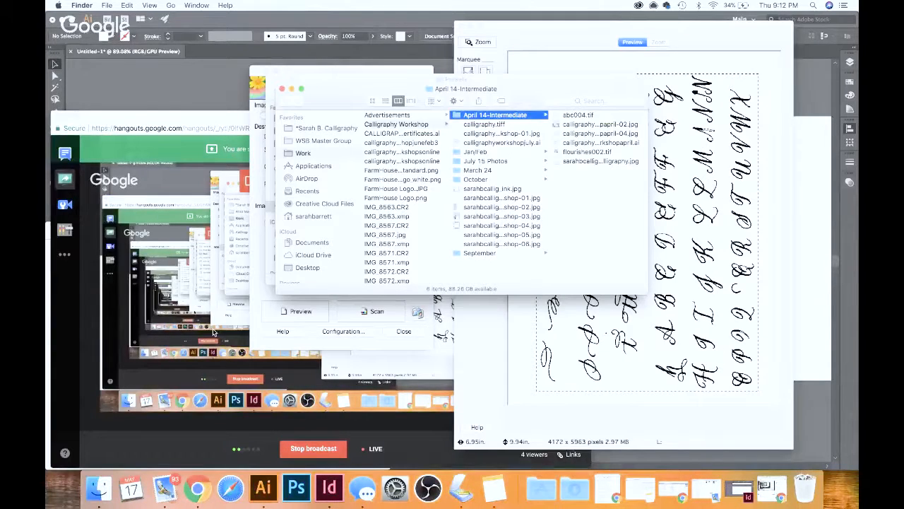
click(175, 244)
drag(144, 117, 132, 196)
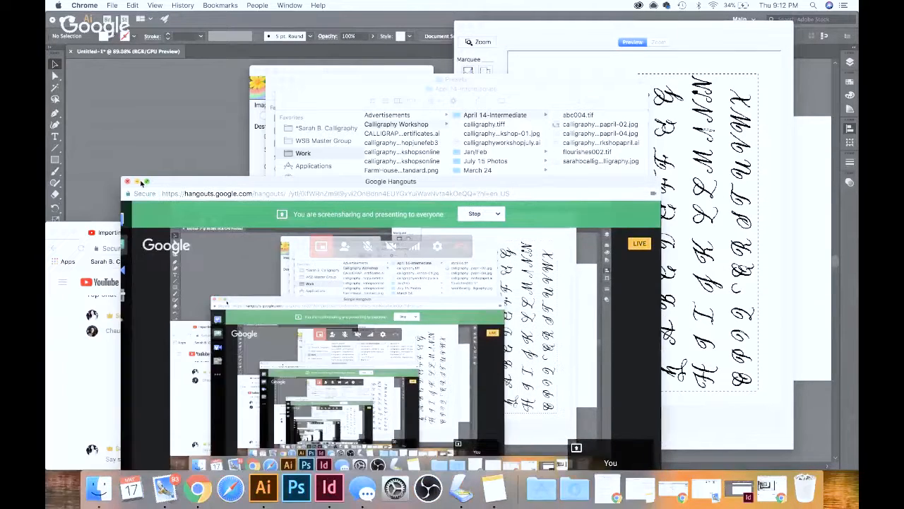
click(63, 191)
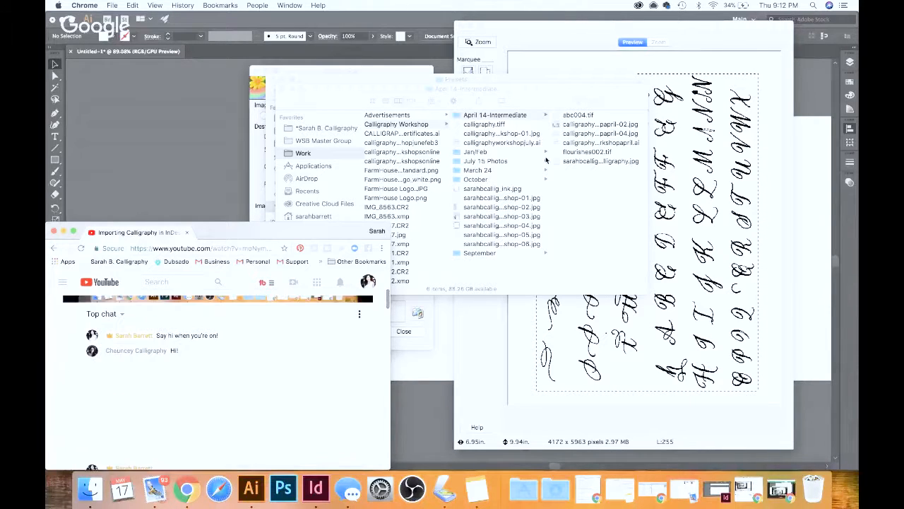
- Bring the Finder folder with the scanned file forward and switch to the workbook document in Adobe InDesign CC 2018
click(579, 200)
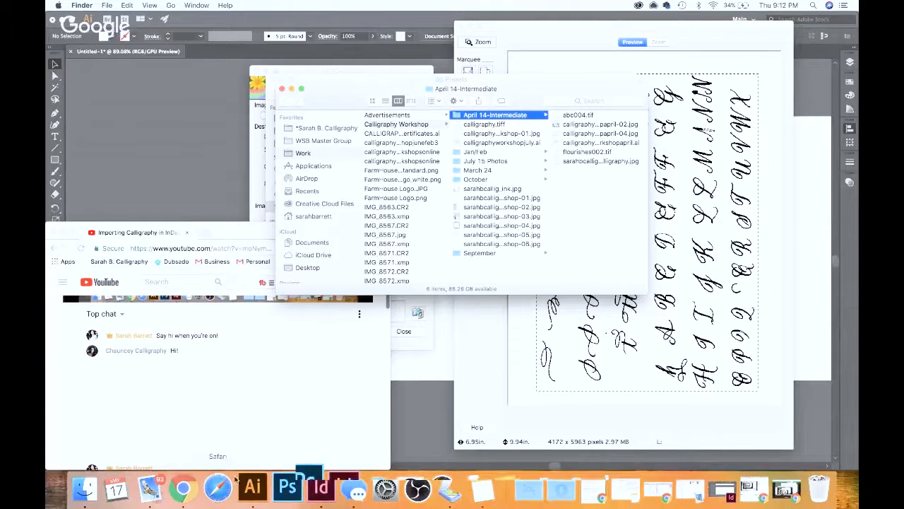
click(249, 489)
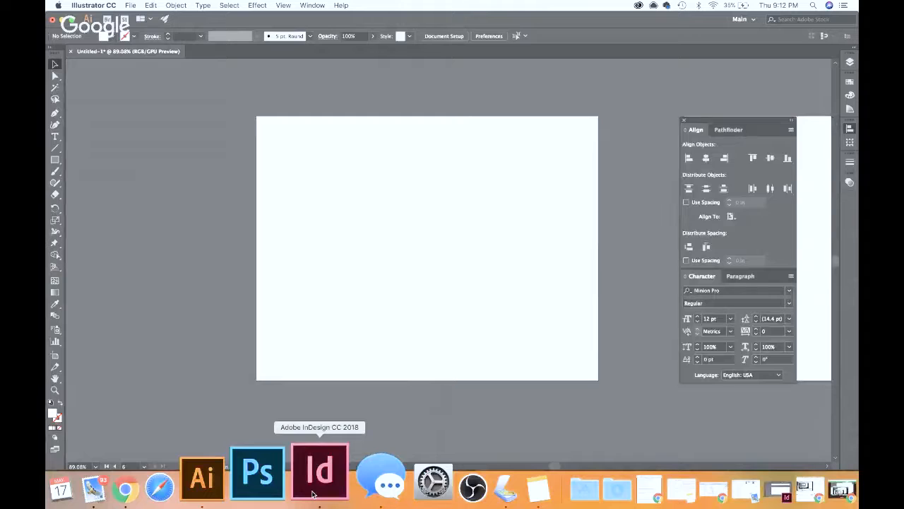
click(313, 488)
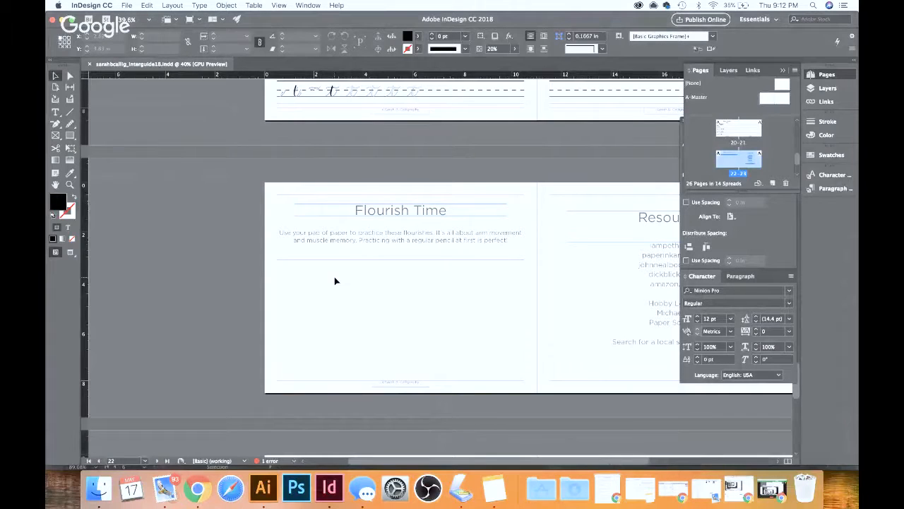
- Place flourishes002.tif from the April 14-Intermediate folder on the workbook's Flourish Time page
scroll(334, 279, up, 2)
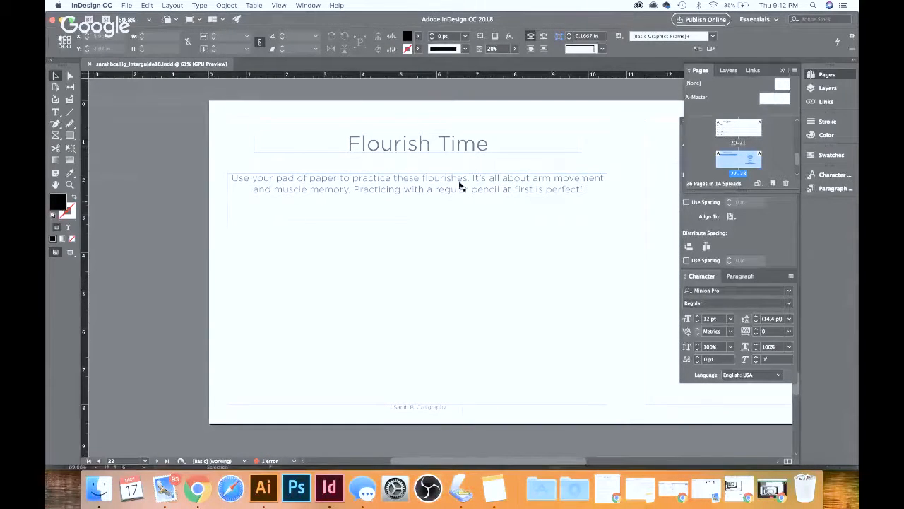
click(99, 487)
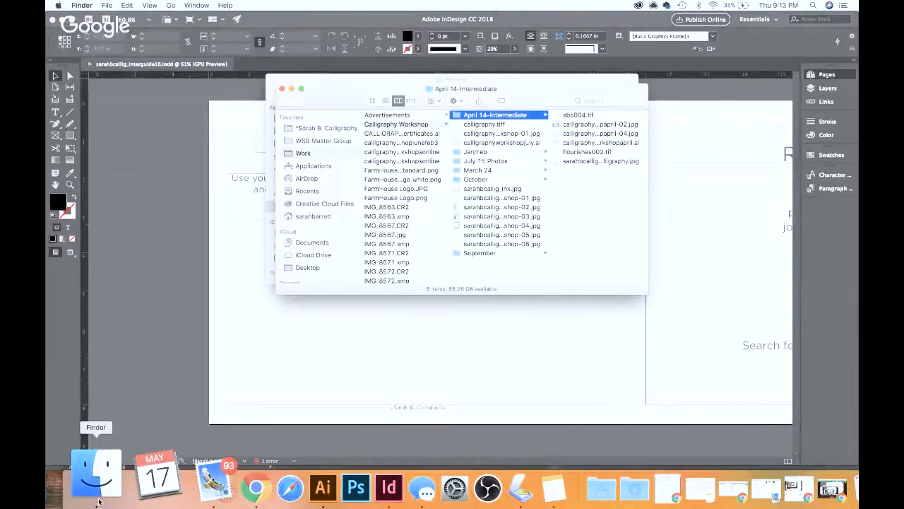
click(587, 151)
drag(516, 155, 186, 262)
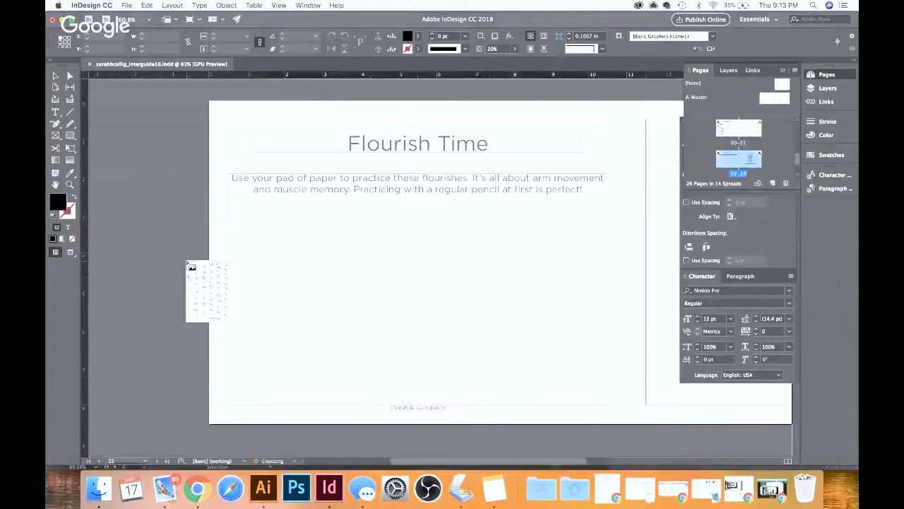
click(154, 233)
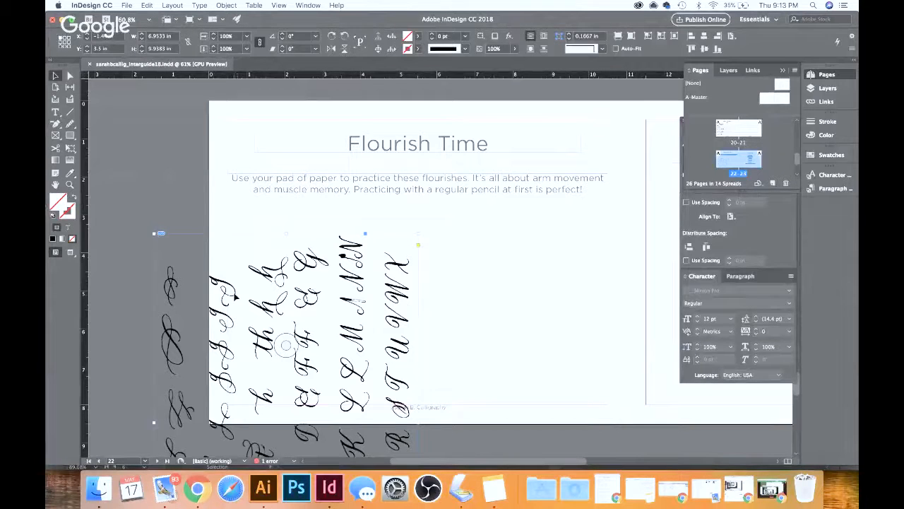
drag(332, 385, 376, 306)
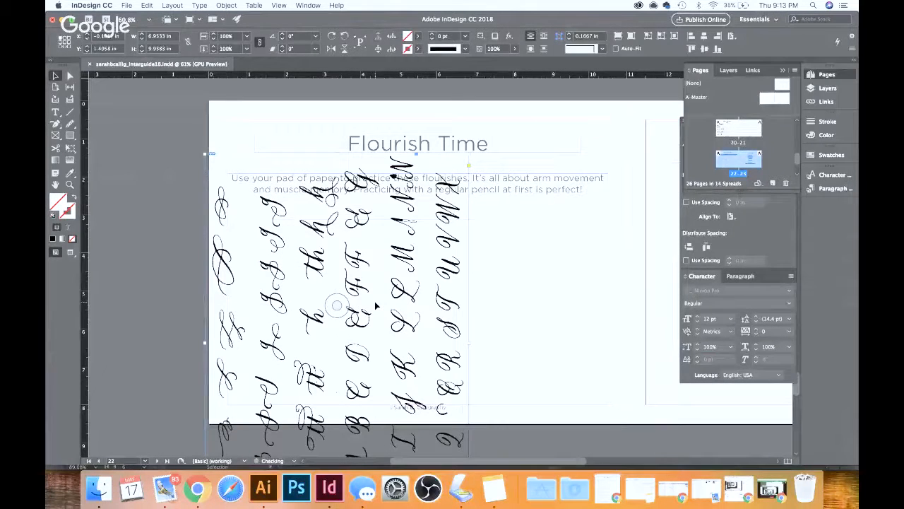
- Search the application help for "image" to find an image command, and remove the placed scan from the Flourish Time page
click(337, 5)
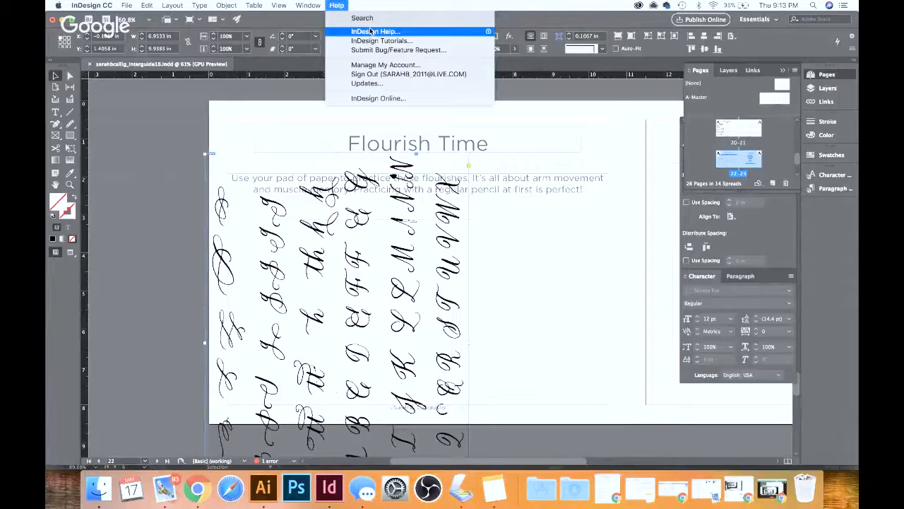
click(337, 4)
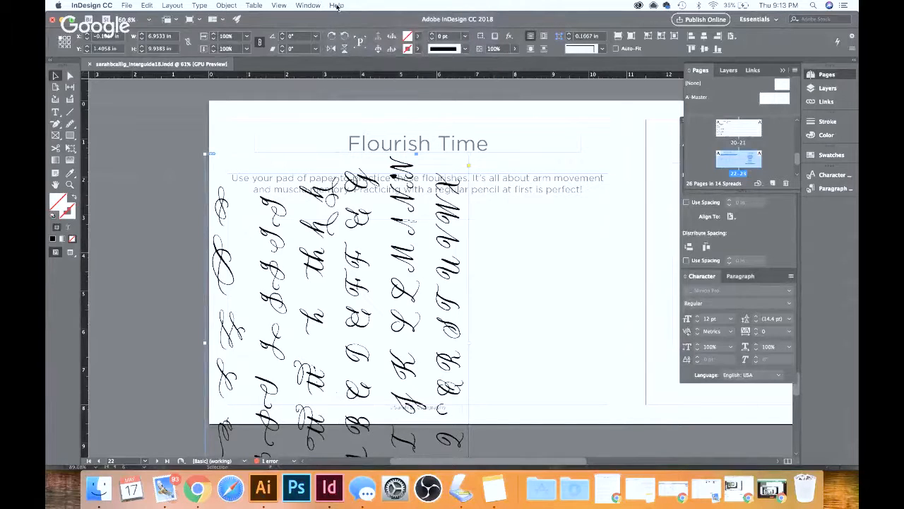
click(338, 5)
click(339, 5)
click(338, 6)
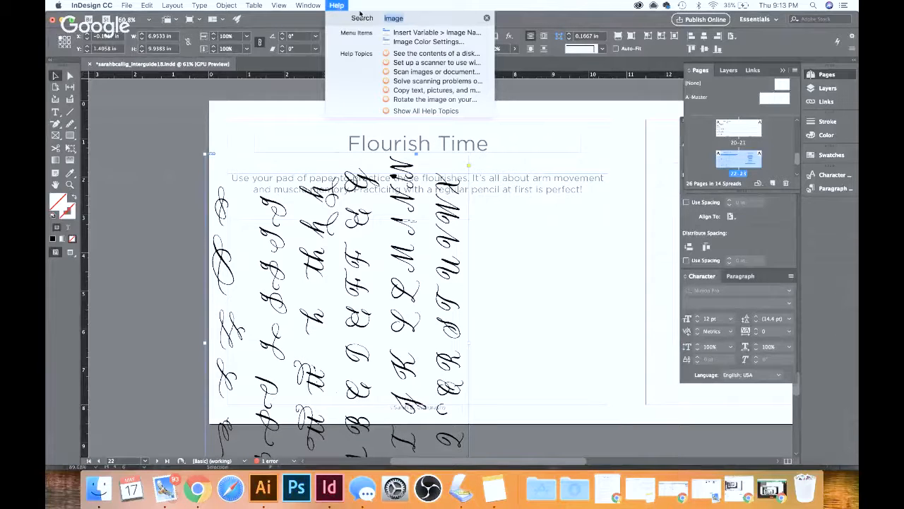
mouse_move(408, 34)
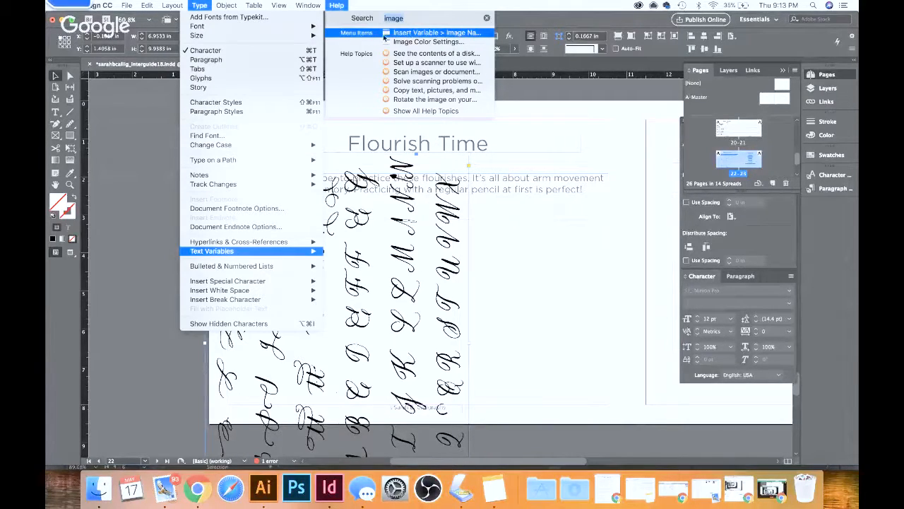
click(202, 6)
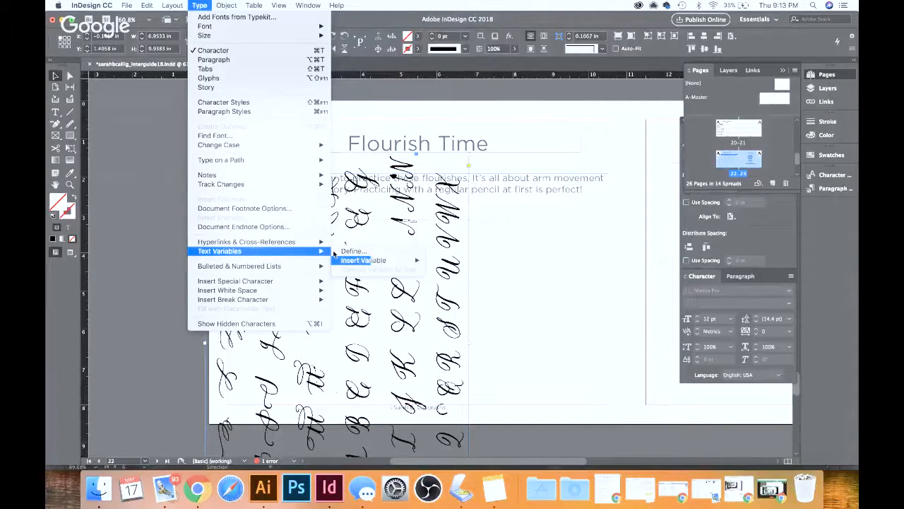
mouse_move(271, 4)
mouse_move(331, 5)
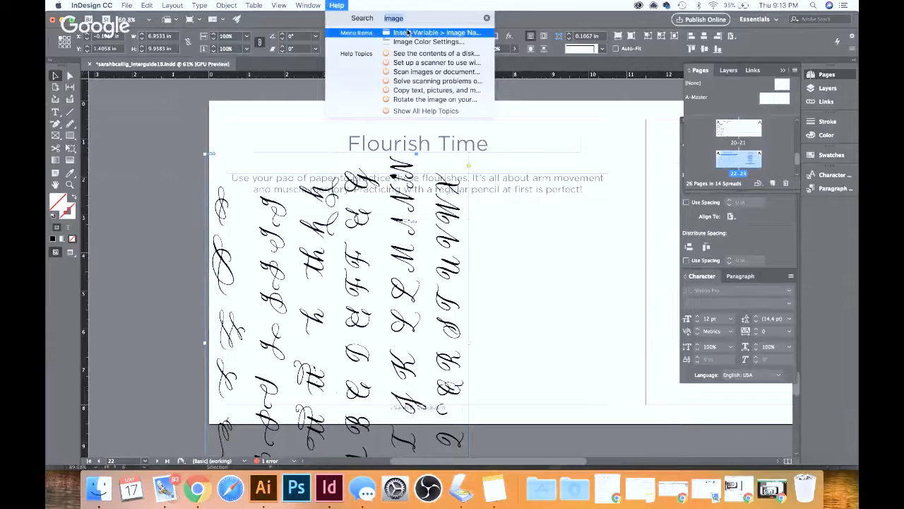
mouse_move(416, 35)
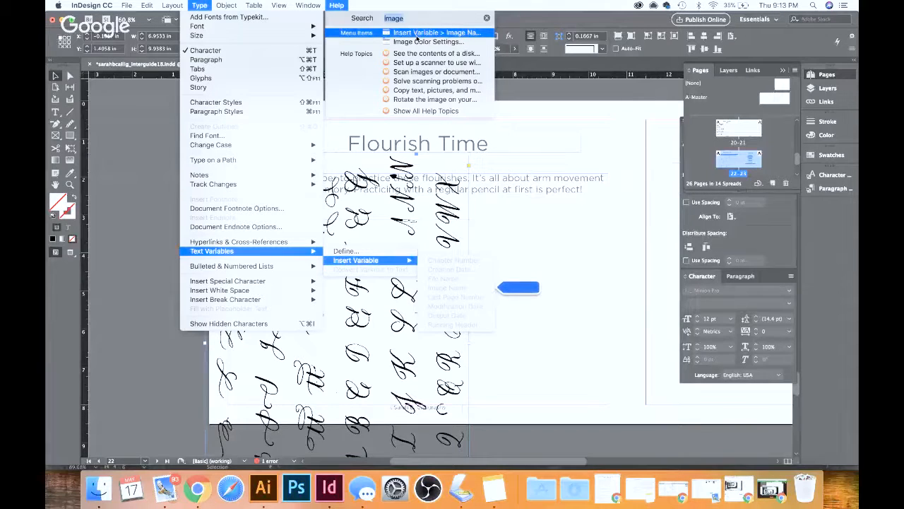
click(169, 173)
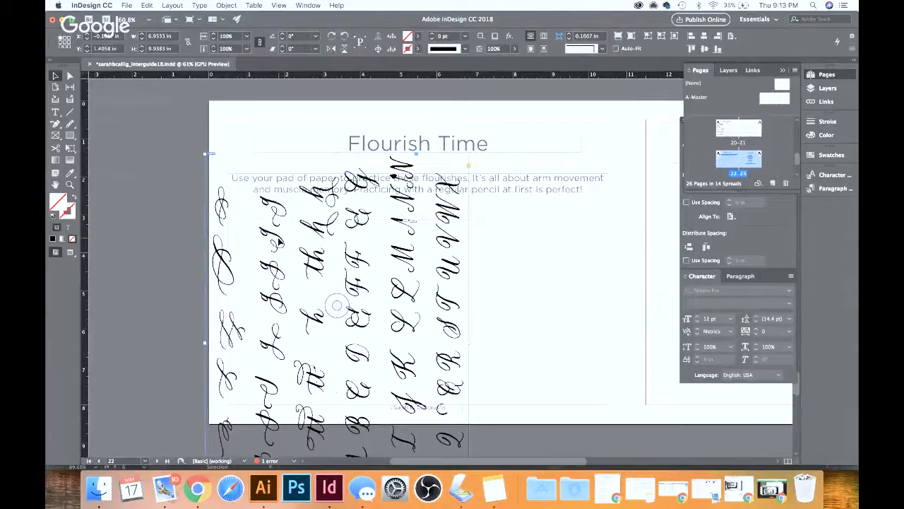
mouse_move(204, 207)
mouse_down()
mouse_move(210, 182)
mouse_move(203, 200)
mouse_up()
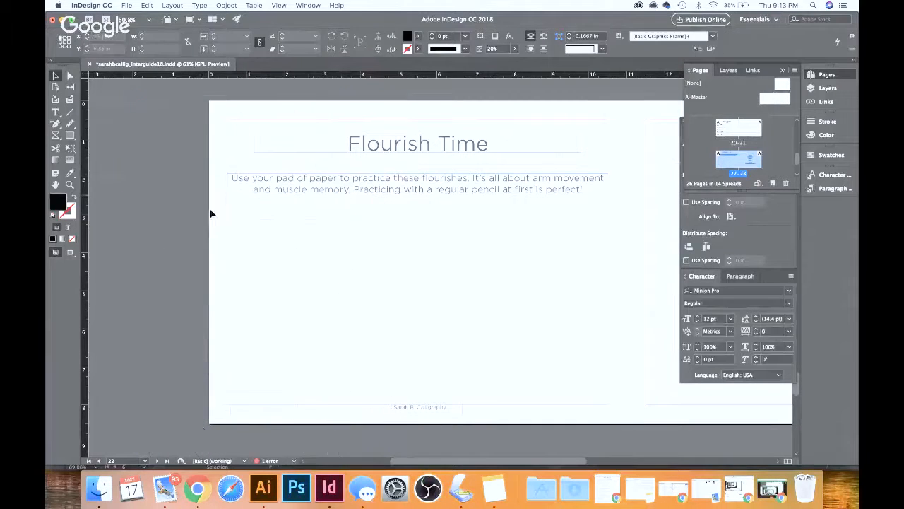
- Switch to Adobe Illustrator and place flourishes002.tif from the Finder folder on the first artboard
click(262, 488)
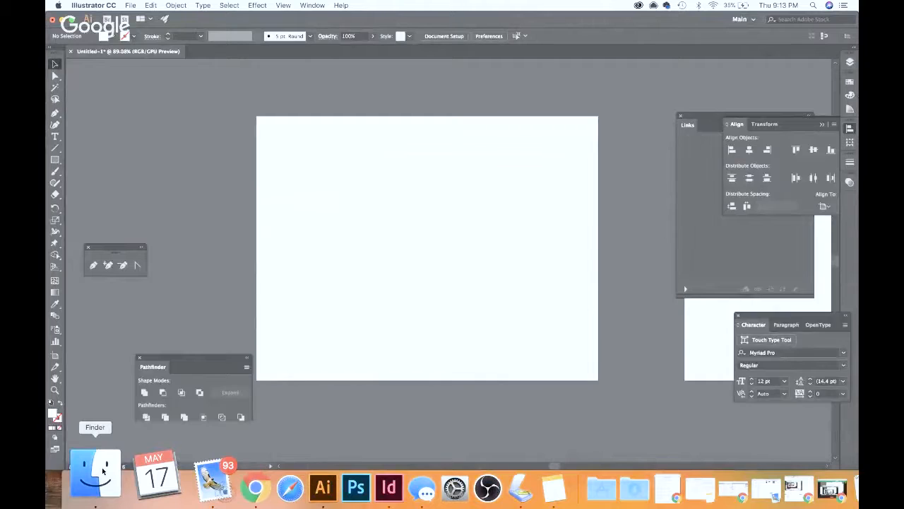
click(103, 472)
drag(508, 154, 369, 330)
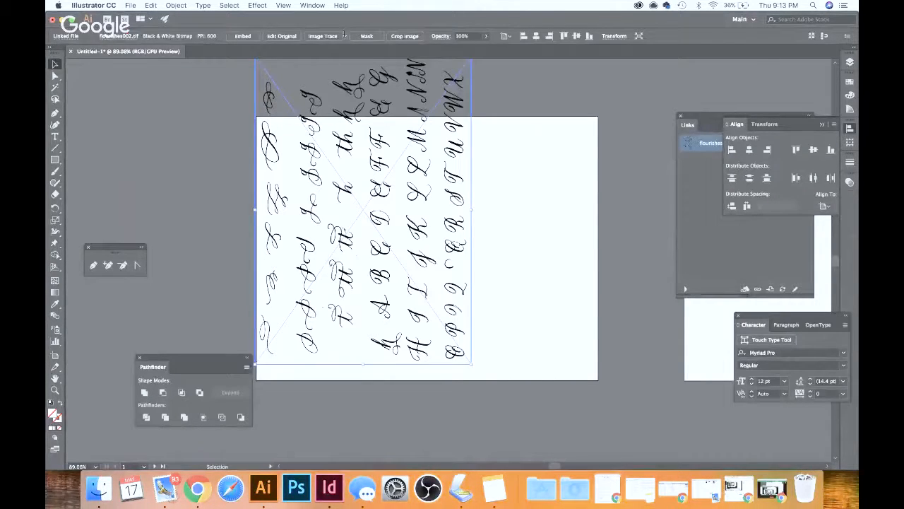
- Image Trace the placed scan with the Callig ALT 2 preset and inspect the traced strokes up close
click(344, 35)
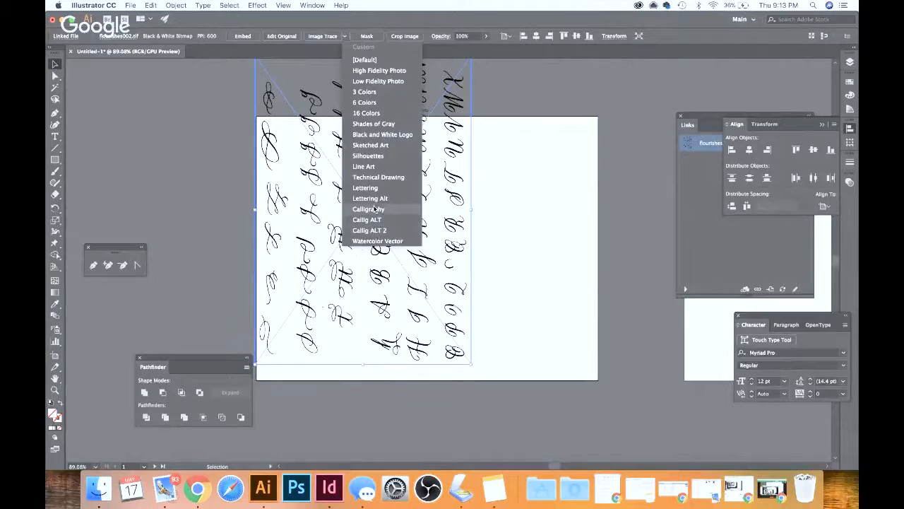
click(370, 231)
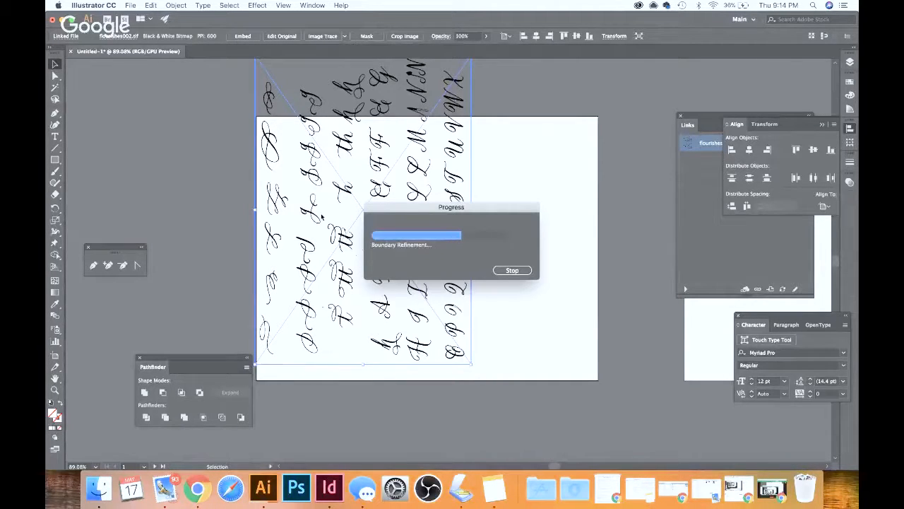
scroll(321, 218, up, 3)
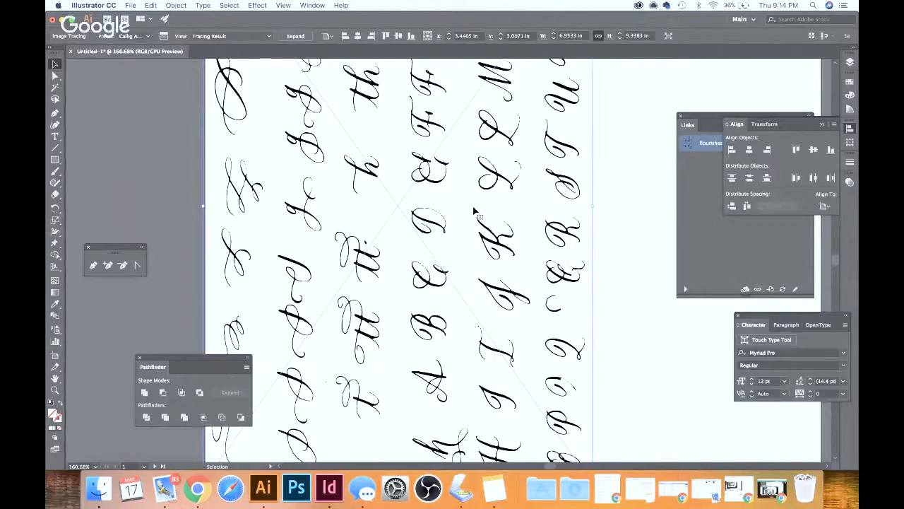
scroll(420, 208, up, 6)
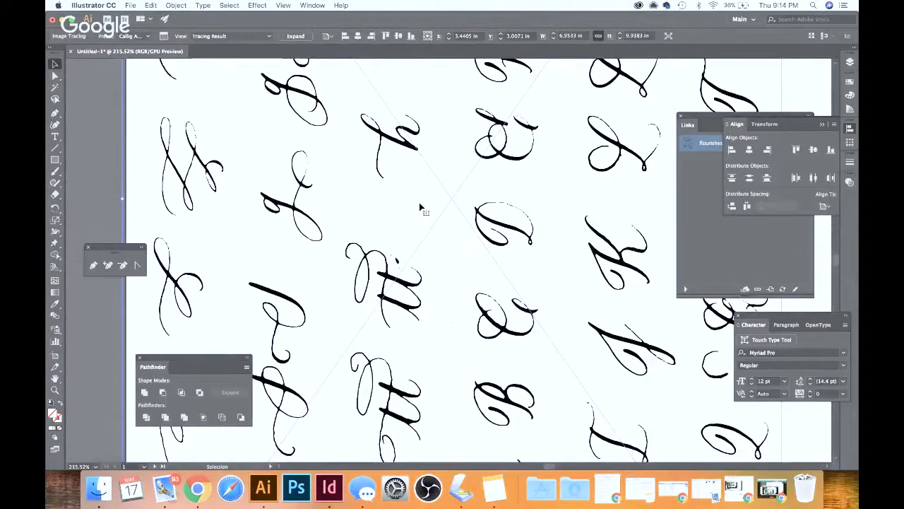
scroll(419, 202, right, 3)
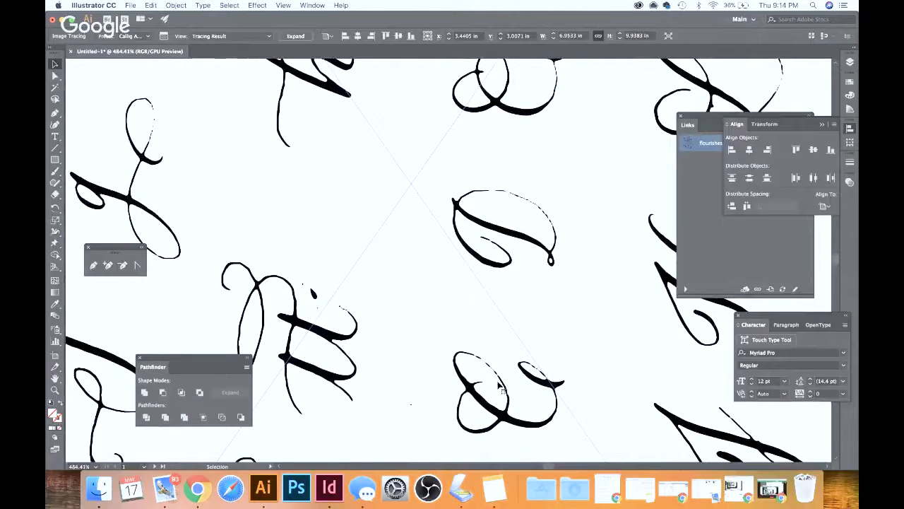
- Open the detailed Image Trace settings and change the preset to Callig ALT
click(163, 36)
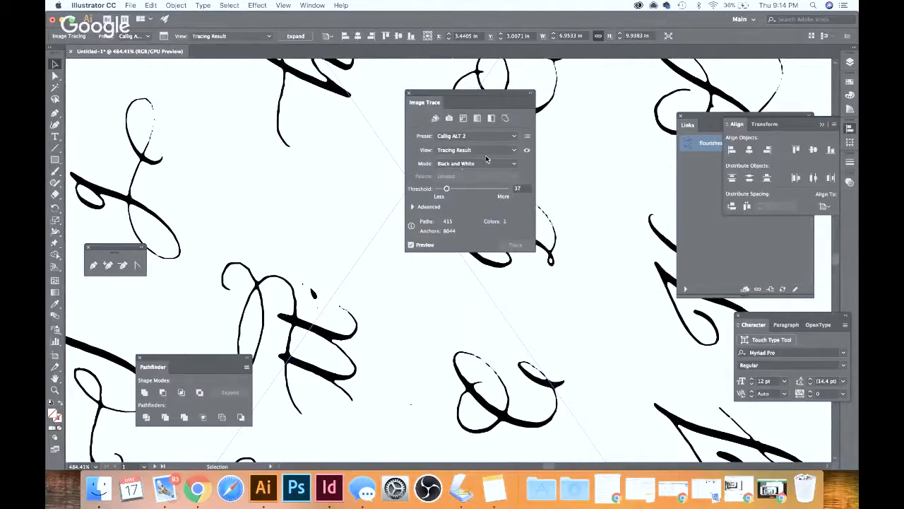
click(503, 135)
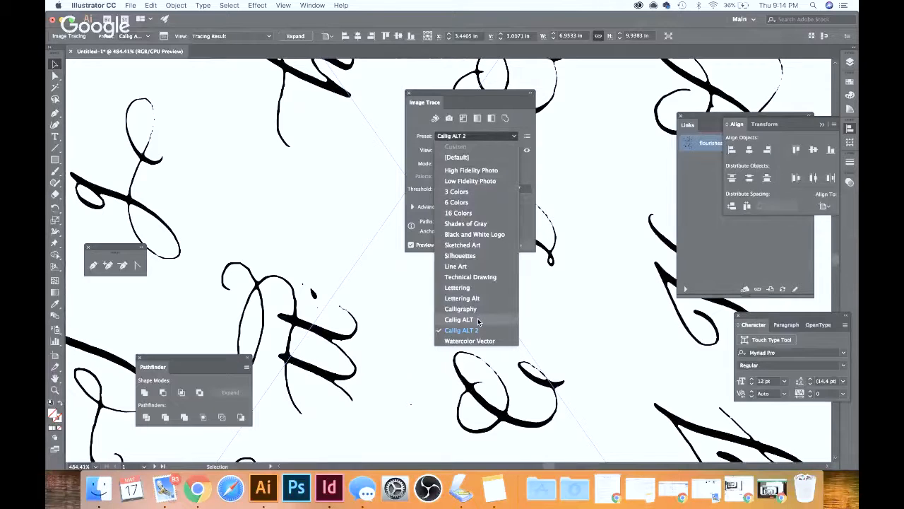
click(477, 320)
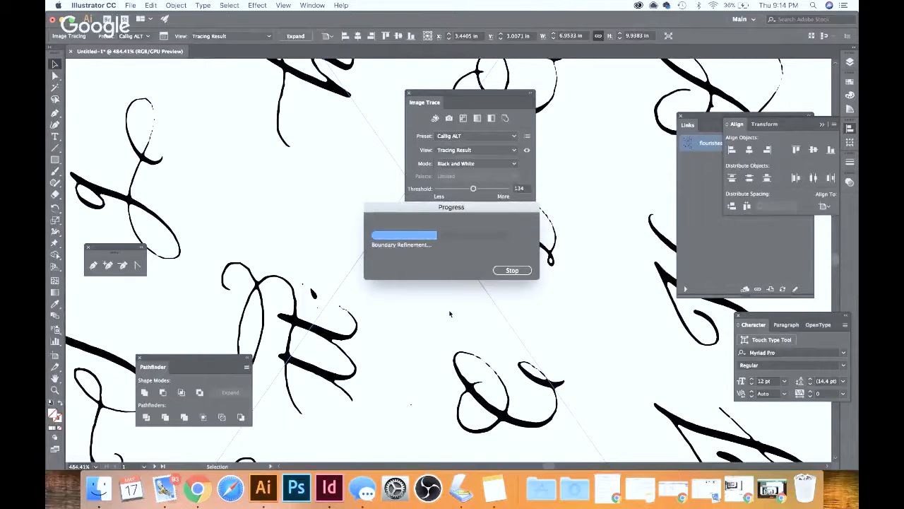
- Examine the line quality of the traced letters across the sheet and review the advanced Image Trace settings
scroll(449, 311, down, 8)
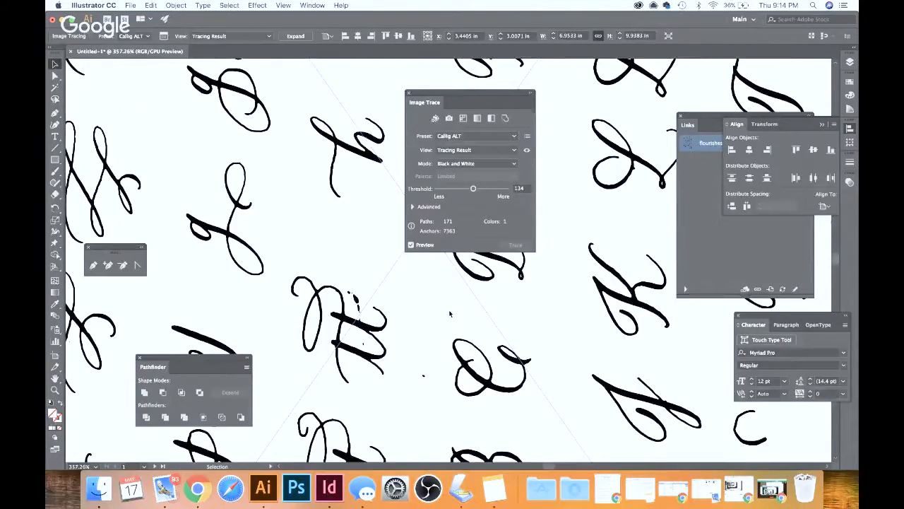
scroll(449, 313, up, 5)
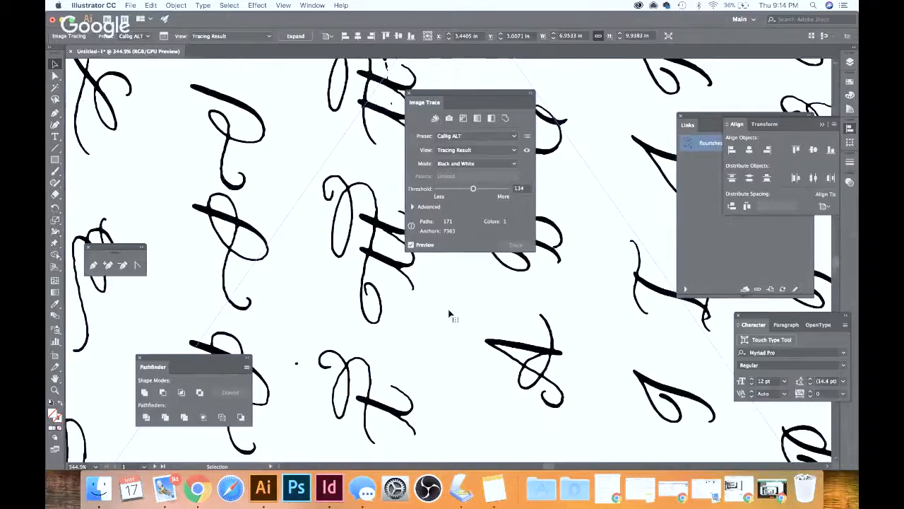
scroll(424, 283, up, 2)
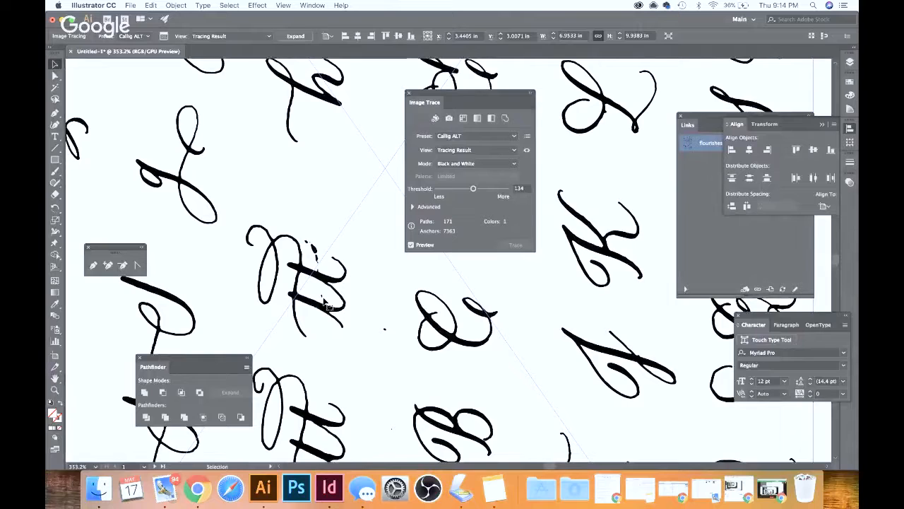
scroll(325, 304, up, 3)
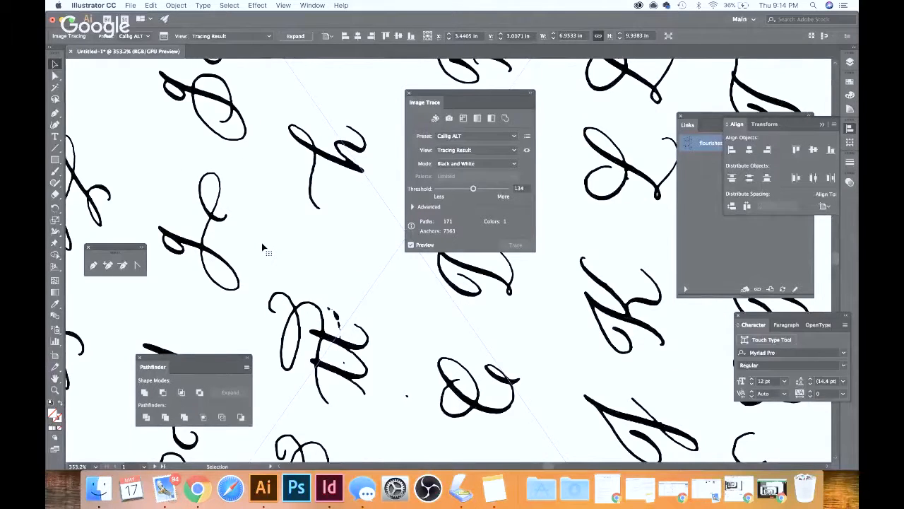
scroll(262, 247, down, 3)
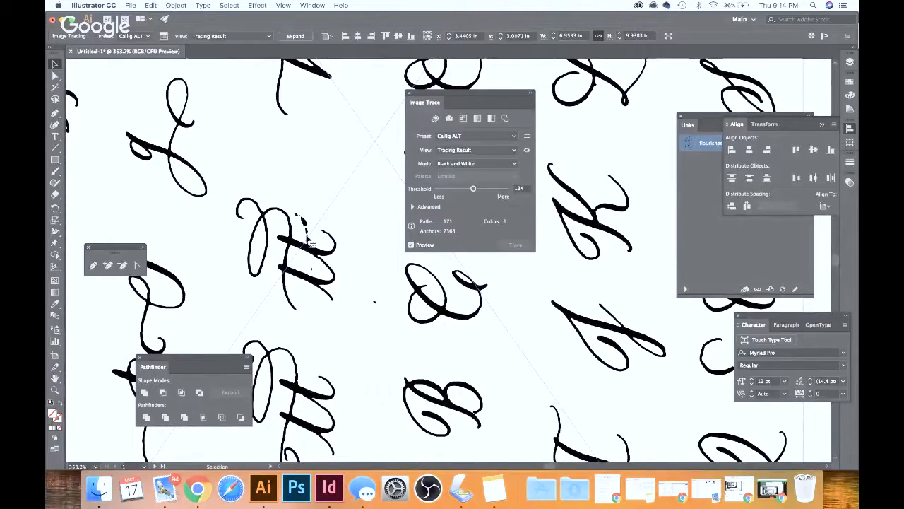
scroll(309, 242, down, 3)
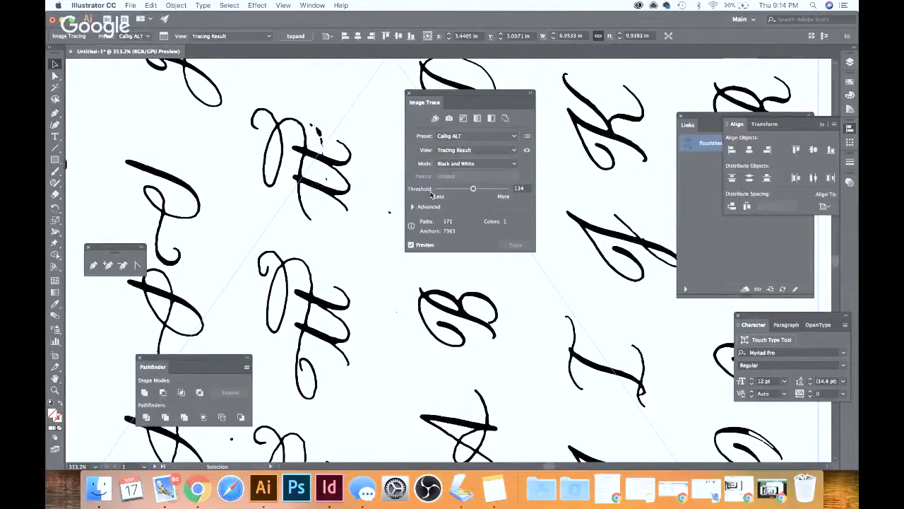
click(412, 206)
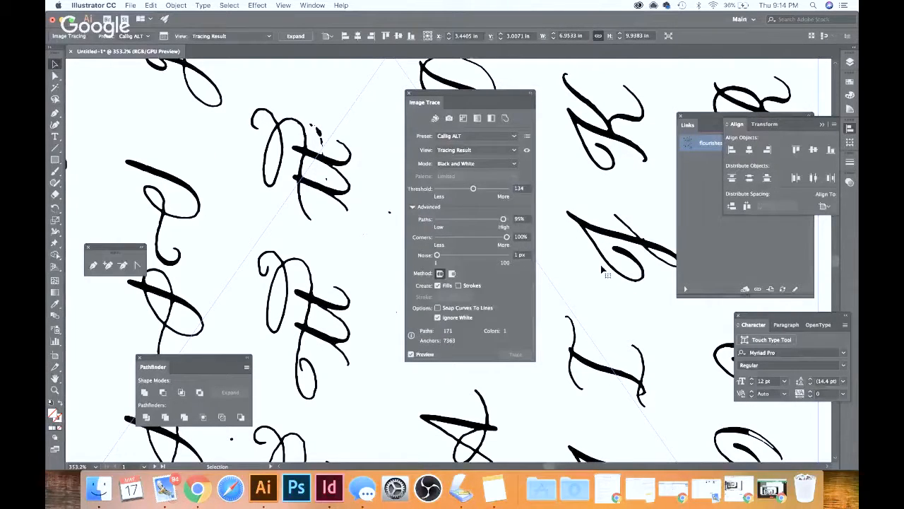
scroll(576, 246, up, 2)
- Close the Image Trace settings and expand the tracing into vector paths
drag(486, 91, 393, 109)
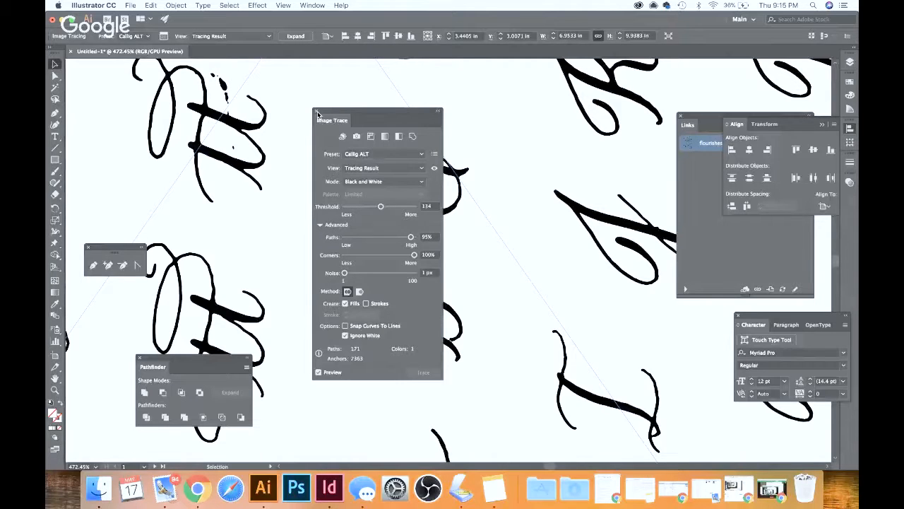
click(318, 113)
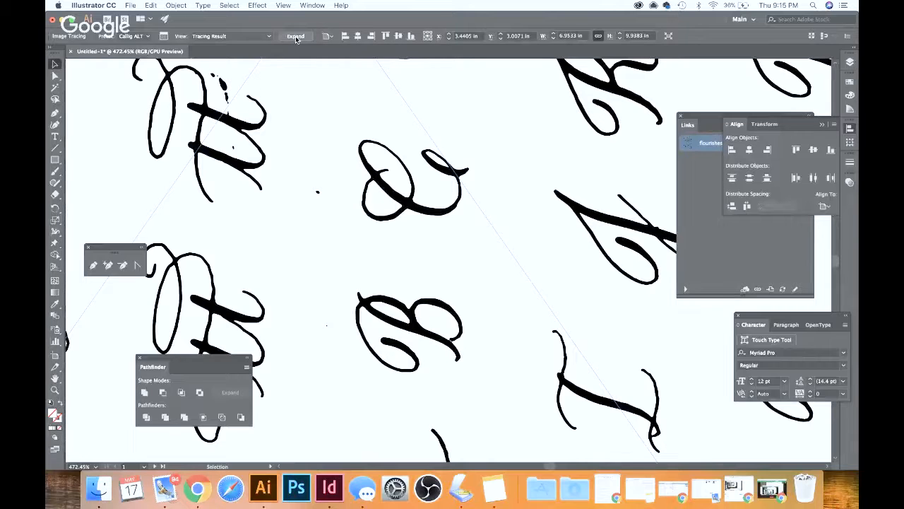
click(295, 37)
- Rotate the expanded flourishes a quarter turn clockwise to read upright, and move them inside the first artboard
scroll(317, 159, down, 8)
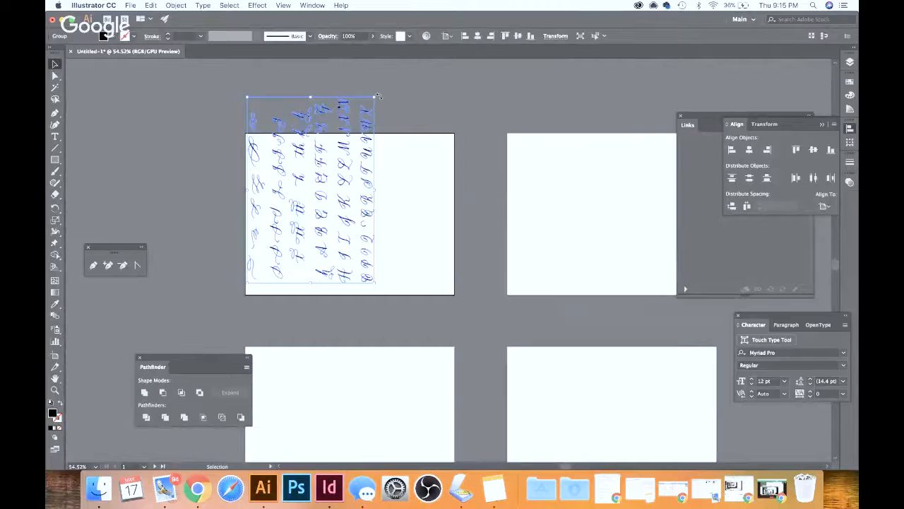
drag(378, 95, 387, 223)
drag(370, 182, 410, 209)
click(467, 219)
scroll(468, 219, up, 3)
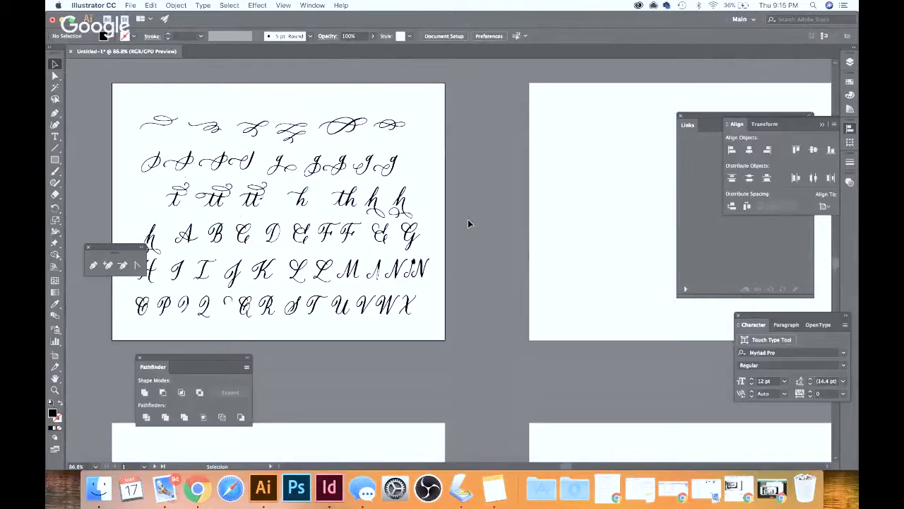
- Check the live stream's chat in Chrome and return to the Illustrator document
click(199, 486)
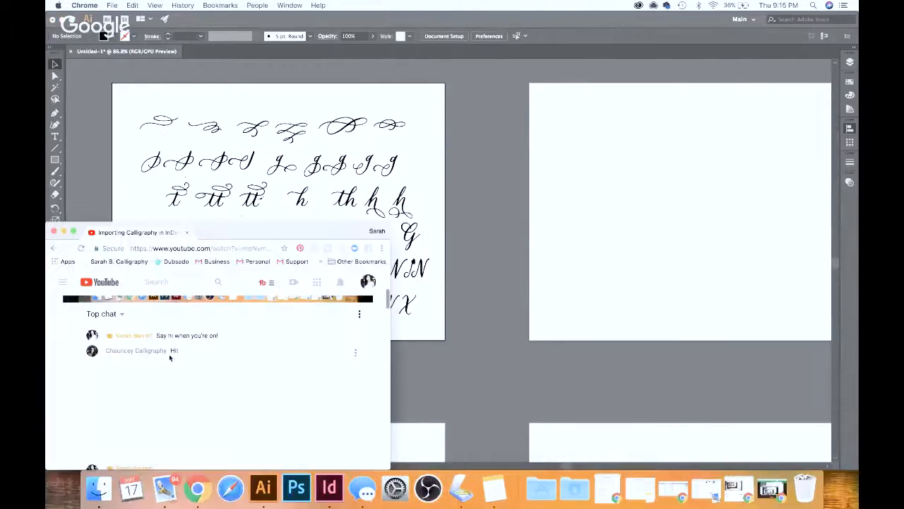
click(445, 310)
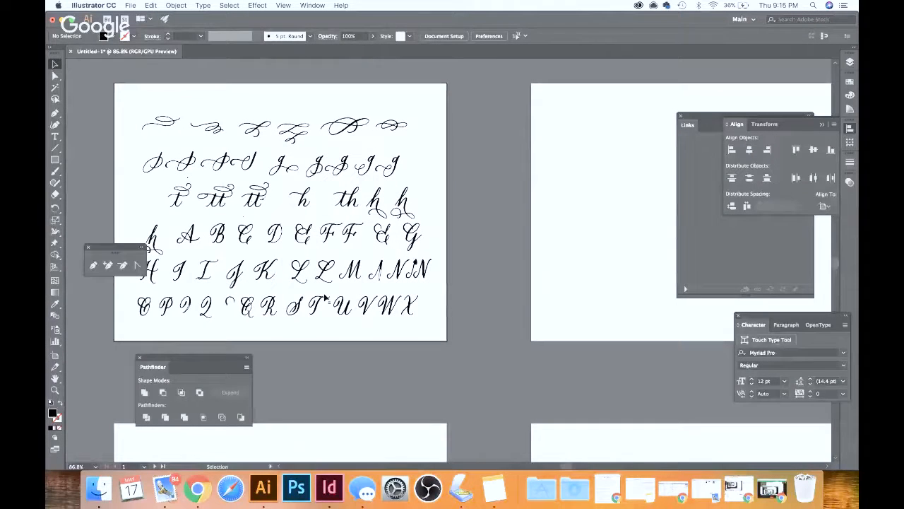
- Move the Pathfinder panel clear of the lettering and shift the whole flourish group slightly up and right on the first artboard
scroll(325, 298, up, 5)
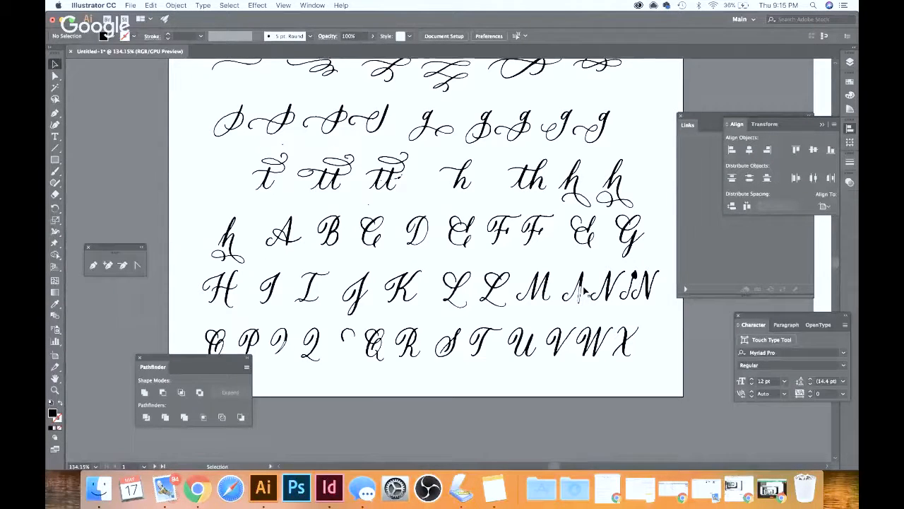
key(super+a)
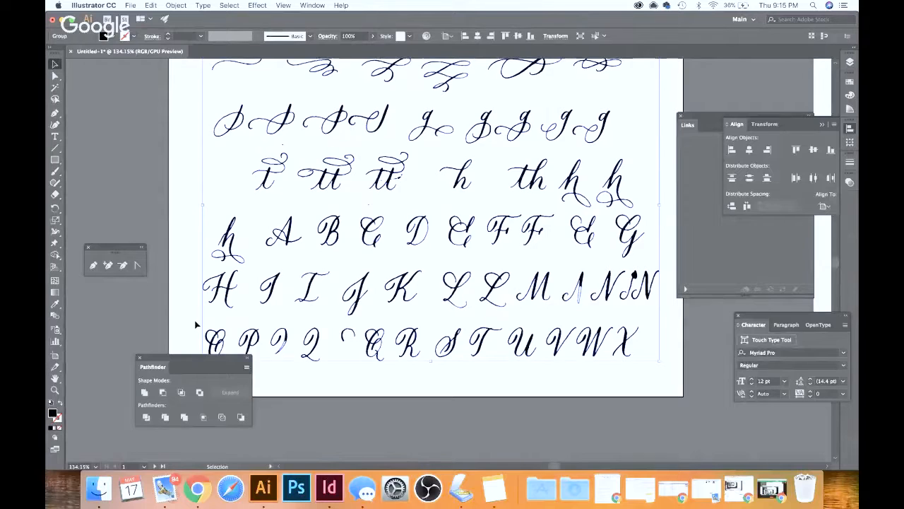
drag(209, 356, 127, 363)
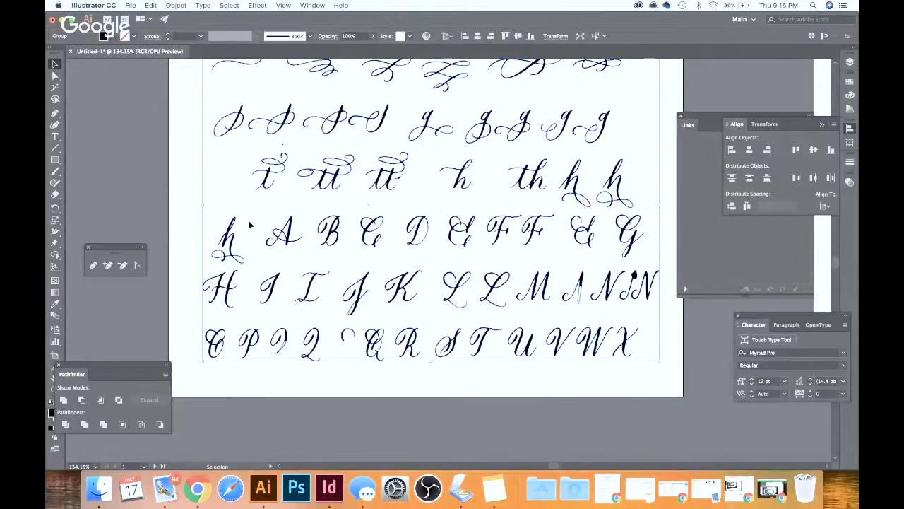
scroll(248, 225, up, 4)
scroll(402, 393, down, 3)
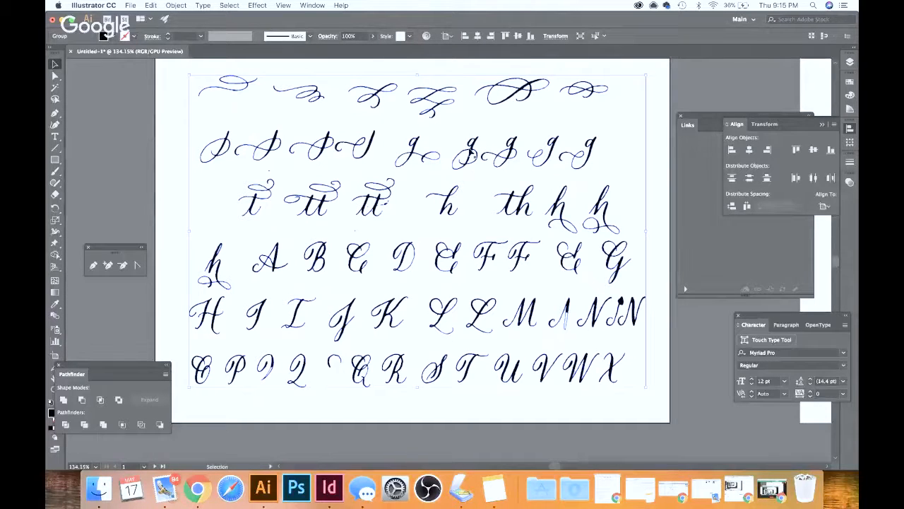
drag(469, 147, 371, 226)
drag(493, 182, 484, 159)
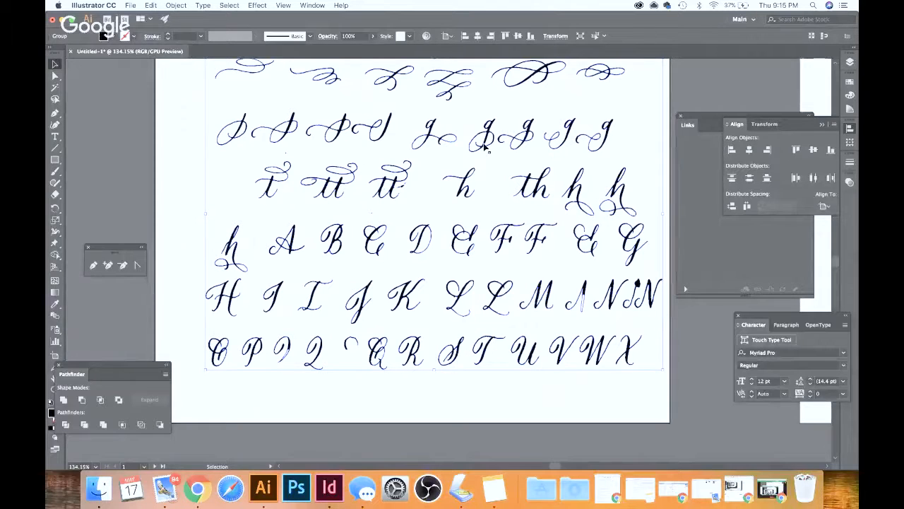
- Isolate the expanded group and select the third flourished letter in the second row to check it as a separate compound path
double_click(485, 144)
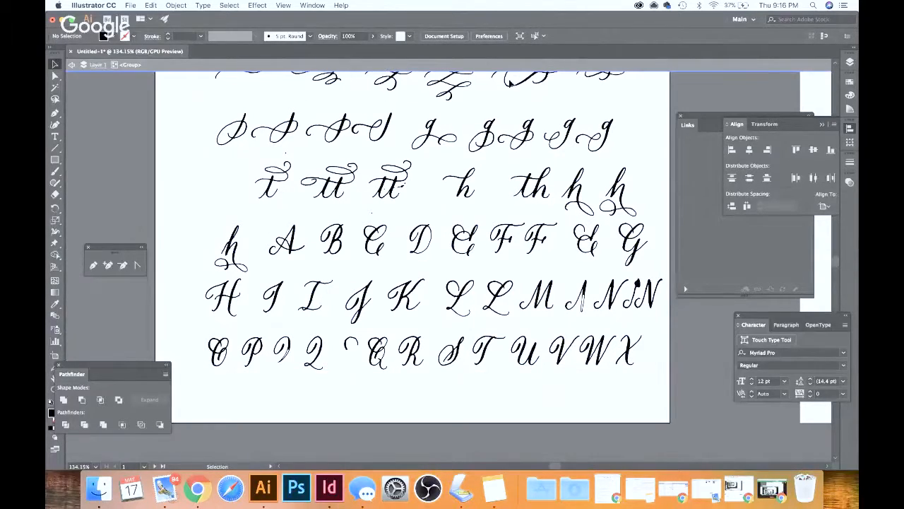
scroll(396, 146, down, 5)
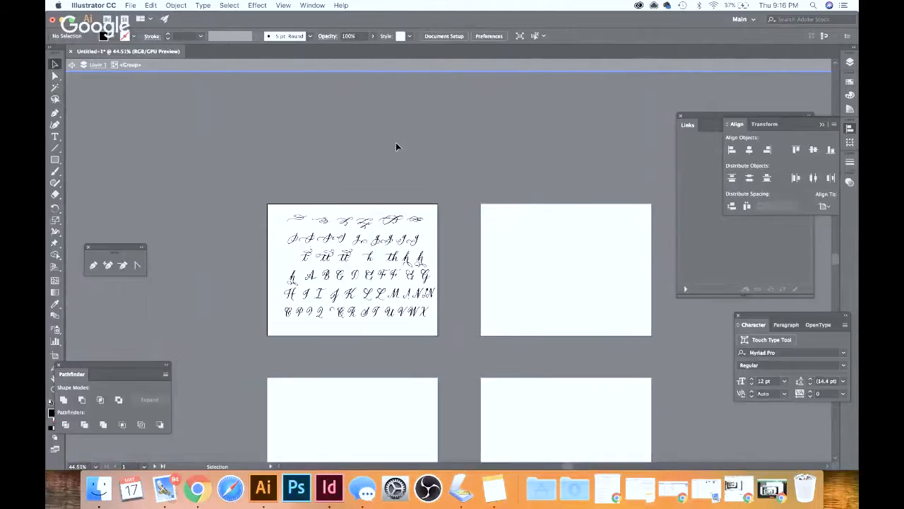
scroll(396, 146, up, 3)
scroll(306, 266, up, 1)
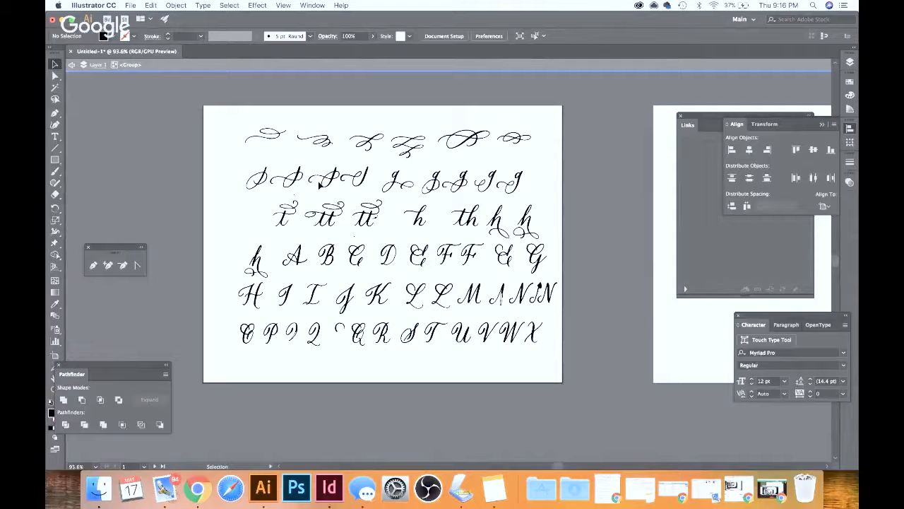
scroll(288, 212, up, 1)
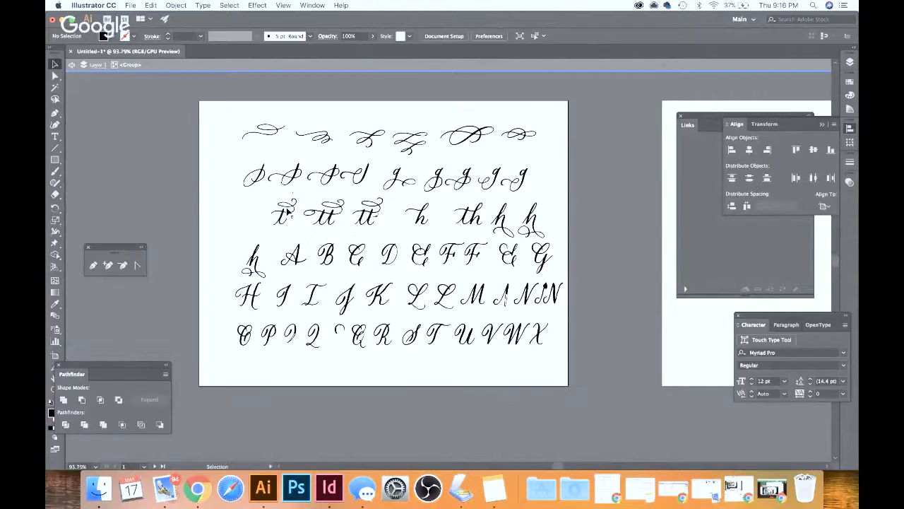
scroll(288, 212, up, 2)
click(329, 152)
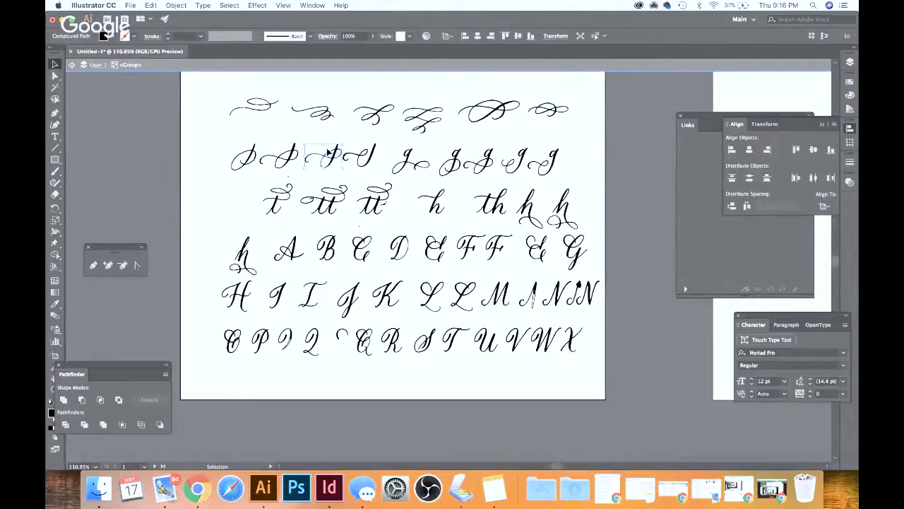
scroll(283, 141, up, 2)
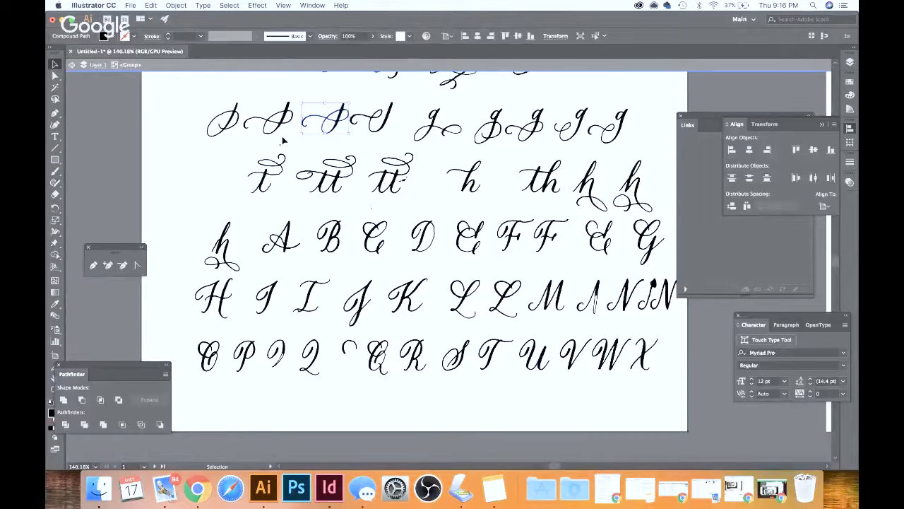
scroll(339, 140, up, 2)
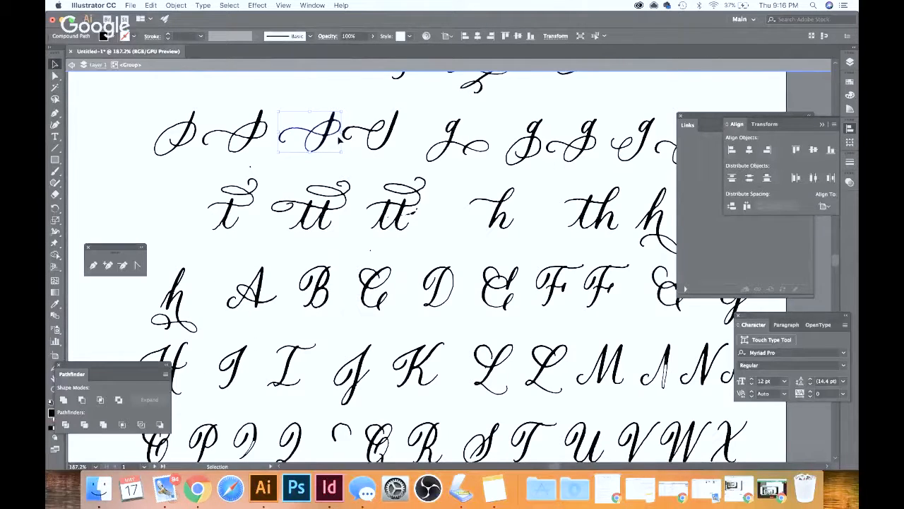
click(395, 151)
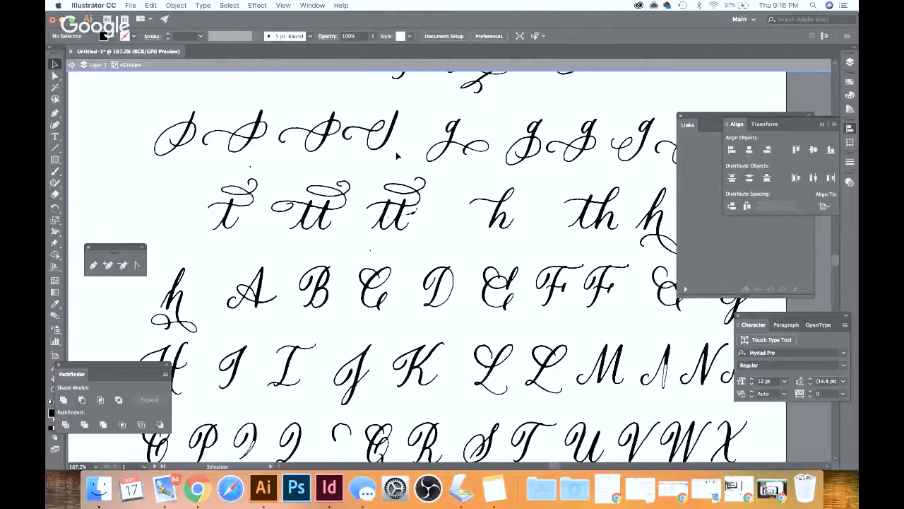
scroll(396, 151, right, 3)
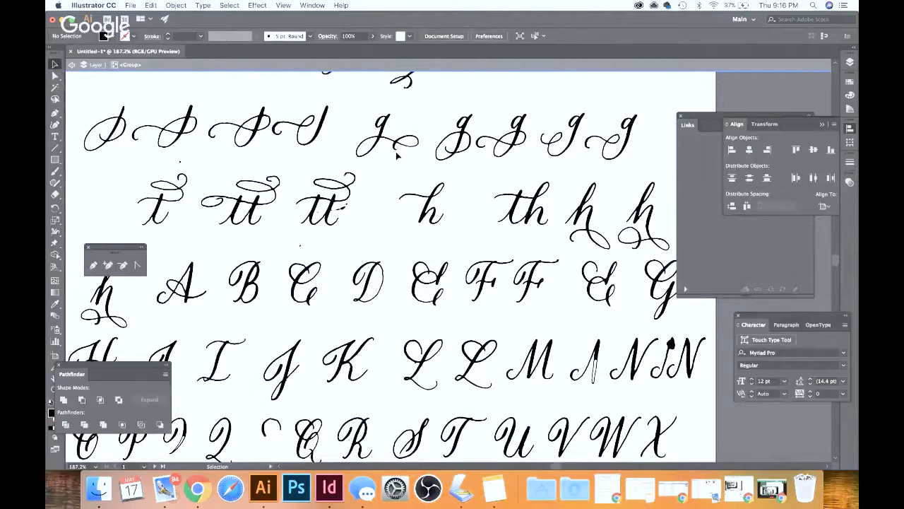
- Delete the stray ink specks around the flourished t and tt letters in the third row
scroll(397, 157, down, 2)
click(273, 176)
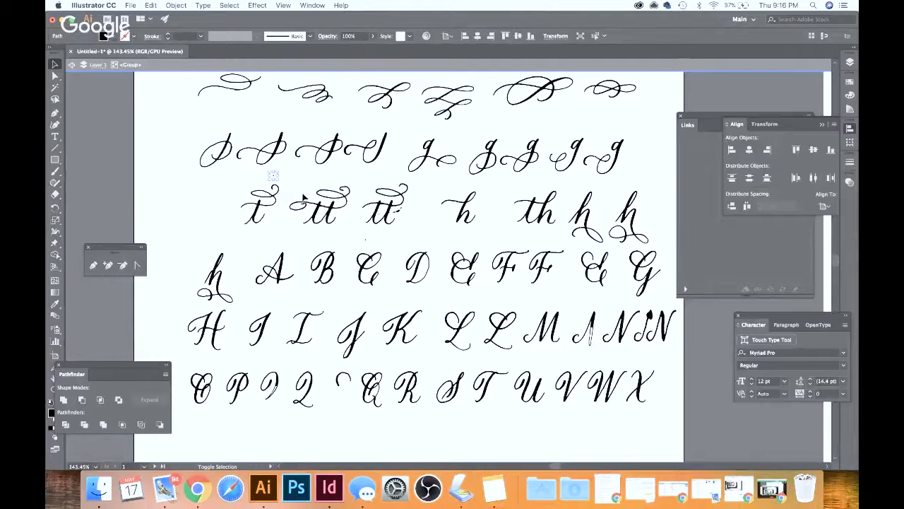
click(417, 211)
scroll(417, 211, up, 5)
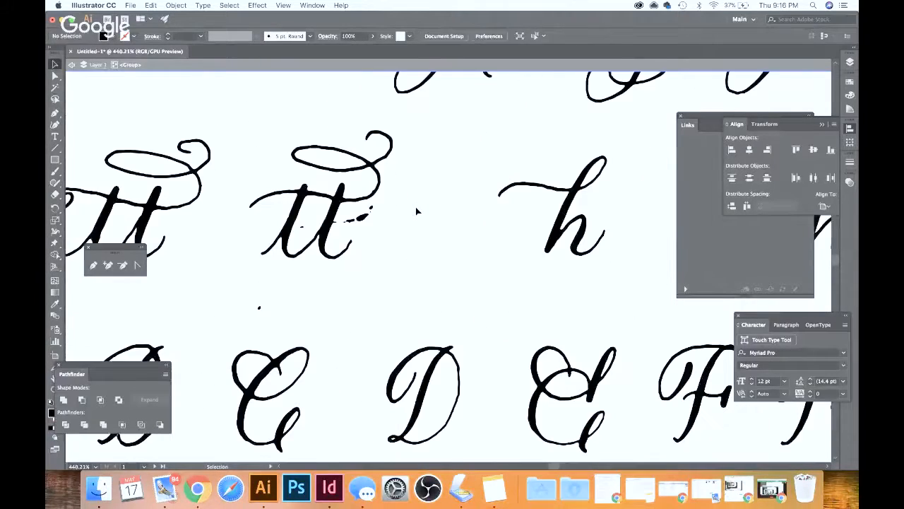
scroll(358, 221, up, 1)
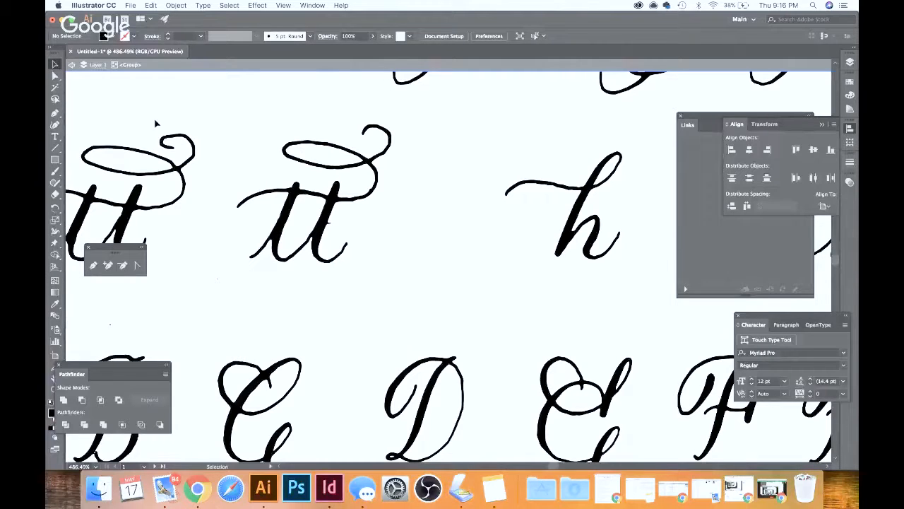
- Try to flatten the spur on the last tt's second stem by moving its tip anchor point into the stem with Direct Selection
scroll(375, 209, up, 5)
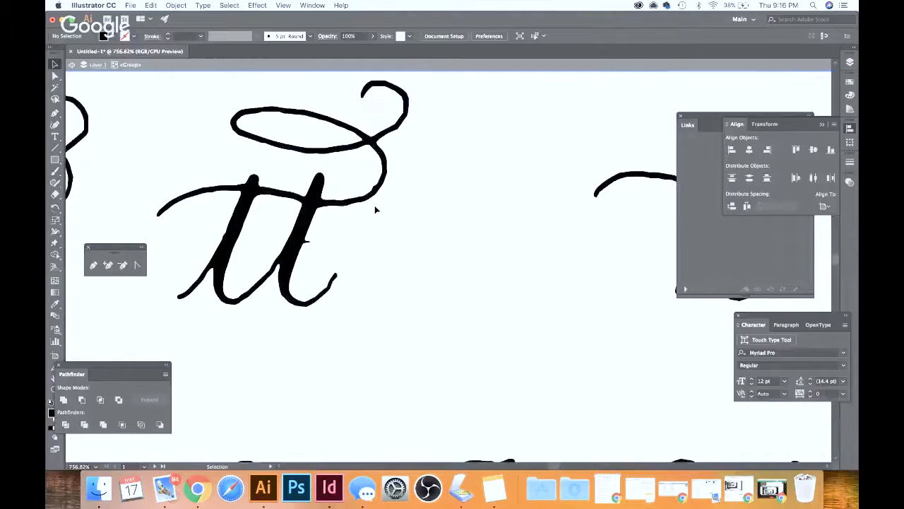
scroll(375, 209, up, 1)
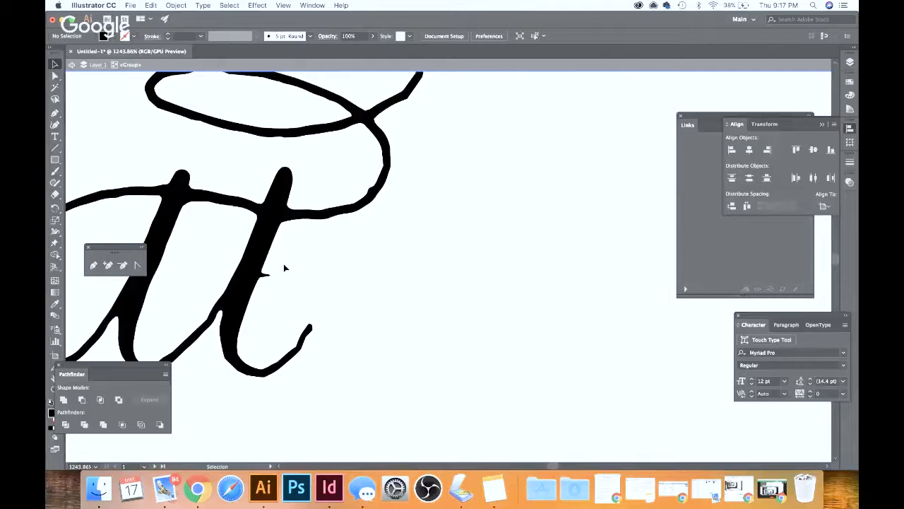
key(a)
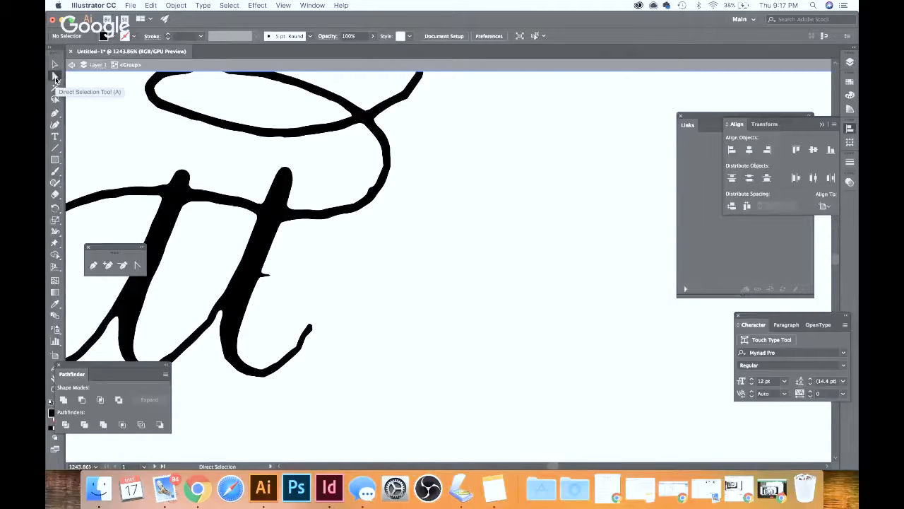
click(267, 275)
scroll(271, 277, up, 1)
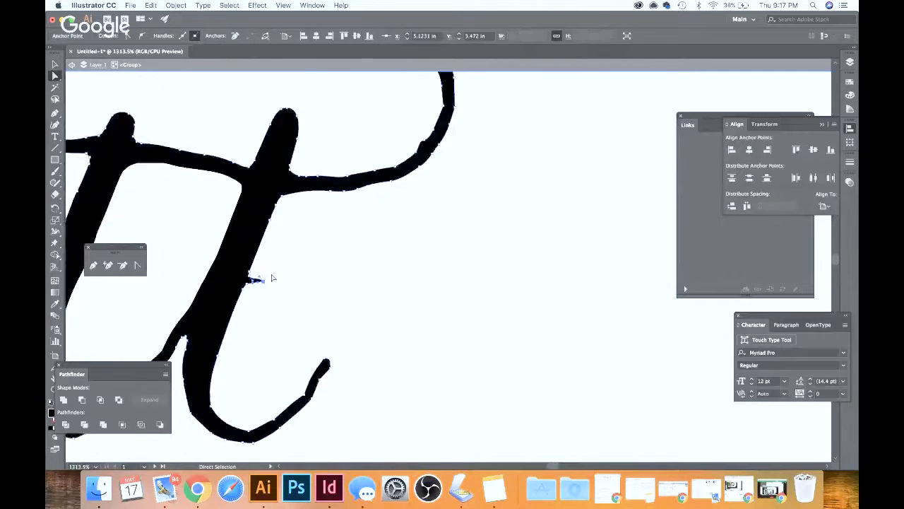
scroll(271, 278, up, 5)
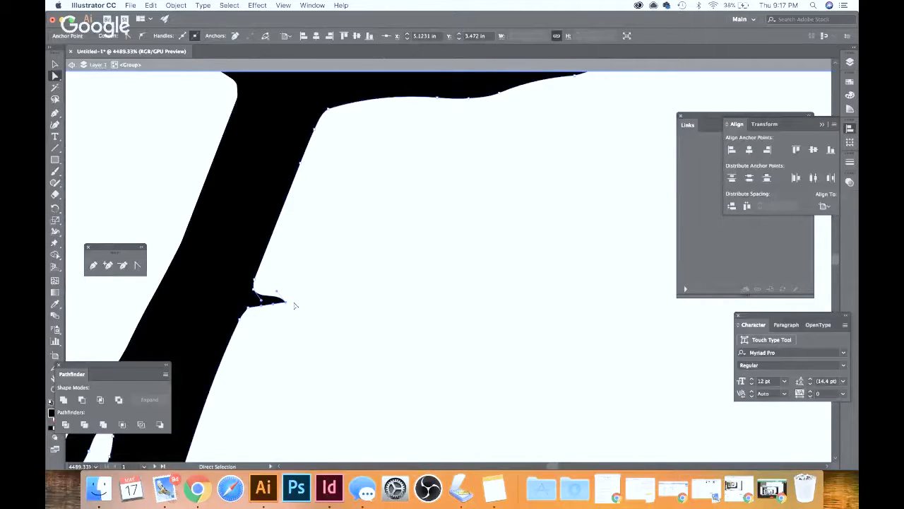
mouse_move(278, 303)
mouse_down()
mouse_move(246, 302)
mouse_move(245, 287)
mouse_move(253, 295)
mouse_up()
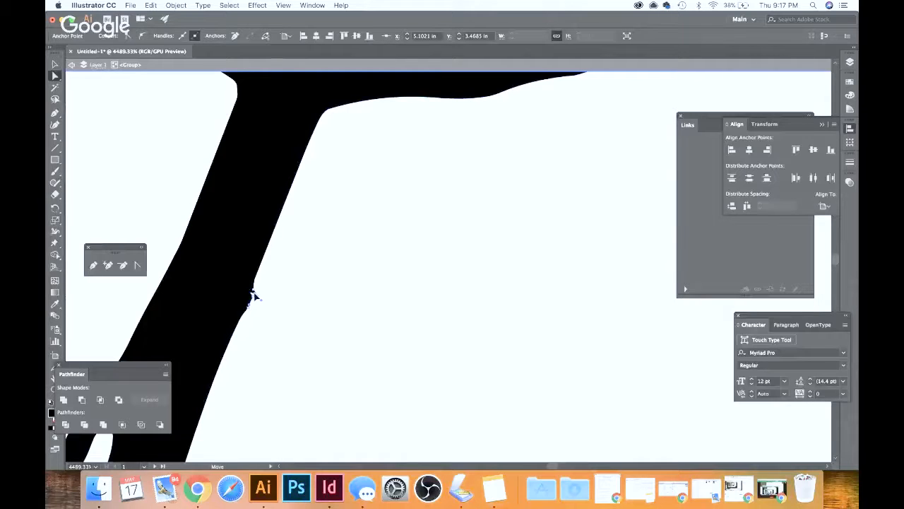
click(315, 315)
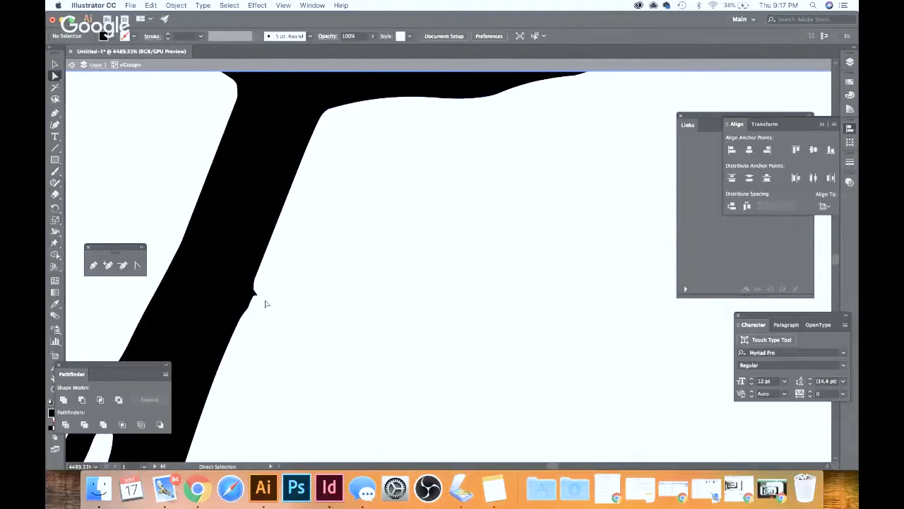
- Undo the anchor point move on the second t's stem spur
key(v)
key(super+z)
key(super+z)
key(super+z)
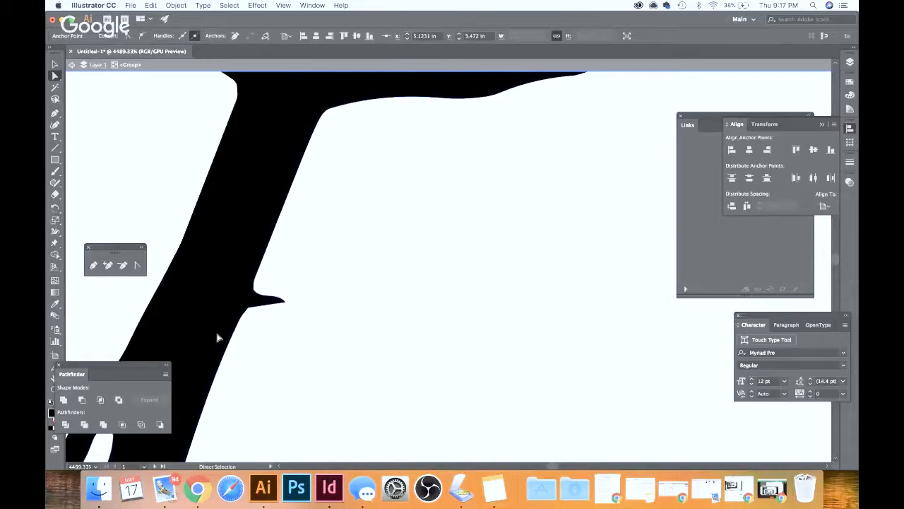
- Smooth the right edge of the last tt's second stem around the spur with the Smooth tool
click(309, 351)
click(218, 276)
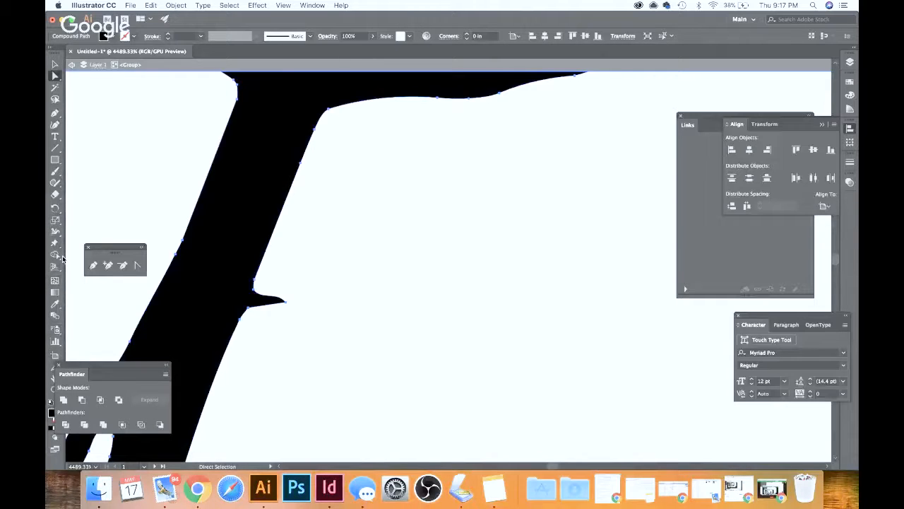
click(55, 183)
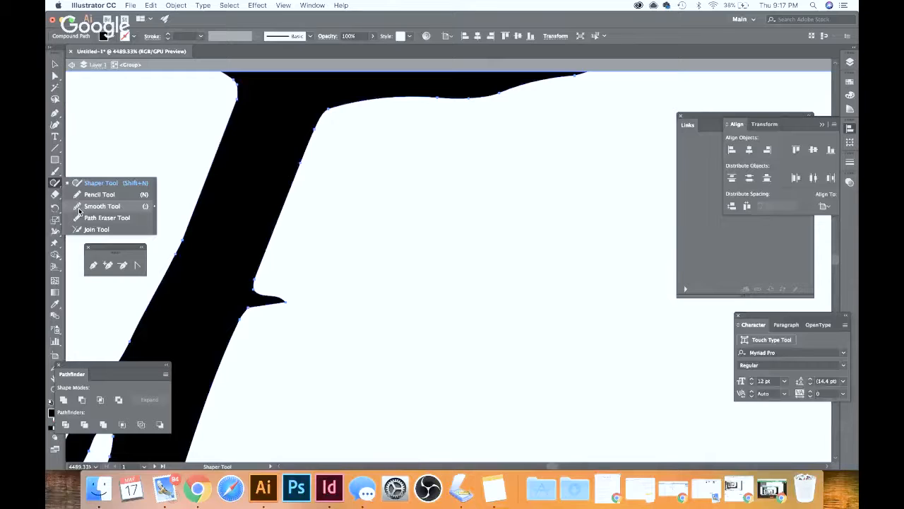
click(79, 210)
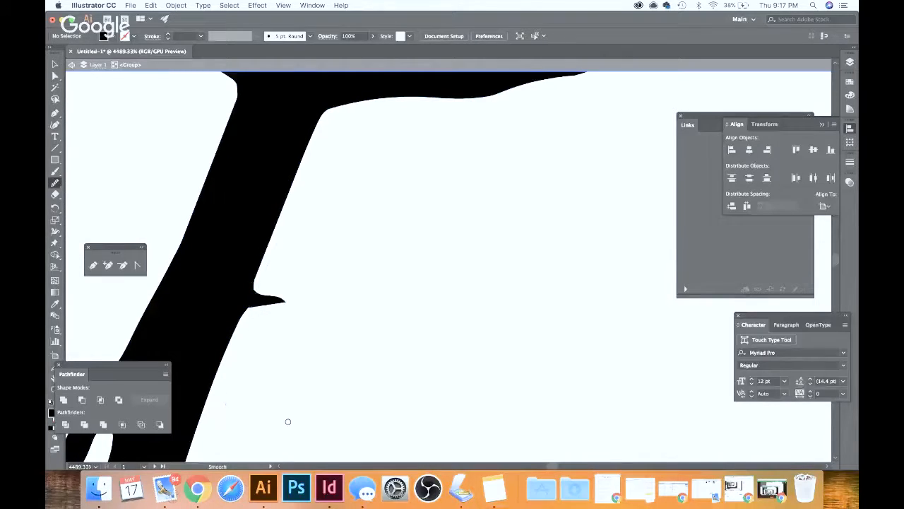
super+click(219, 331)
drag(270, 249, 213, 385)
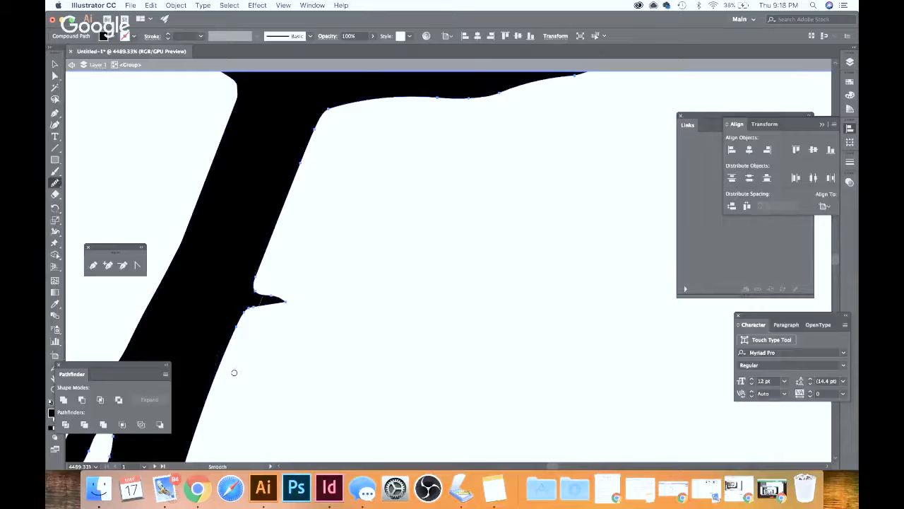
scroll(283, 343, down, 3)
drag(246, 434, 301, 345)
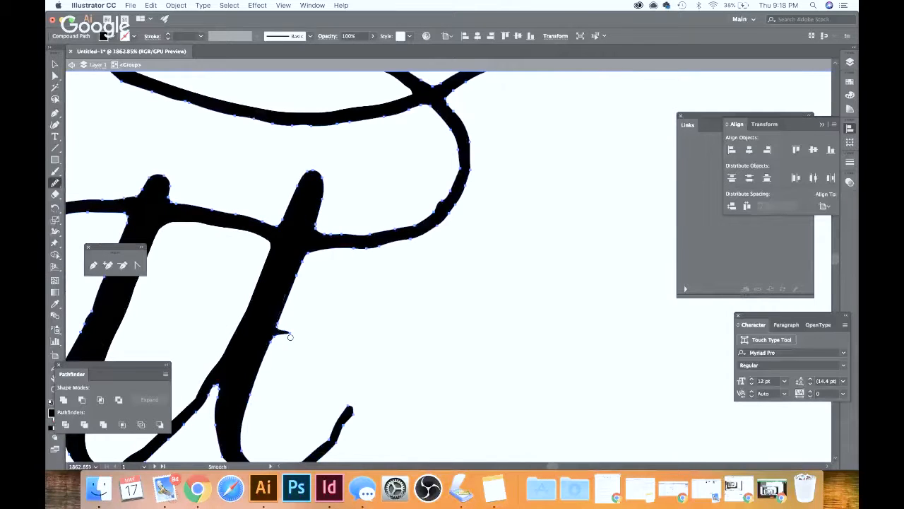
- Smooth the outer edge of the tt's crossbar flourish from the second stem up through the curve
mouse_move(300, 255)
mouse_down()
mouse_move(316, 231)
mouse_move(397, 239)
mouse_move(493, 179)
mouse_move(488, 111)
mouse_move(467, 104)
mouse_move(476, 193)
mouse_up()
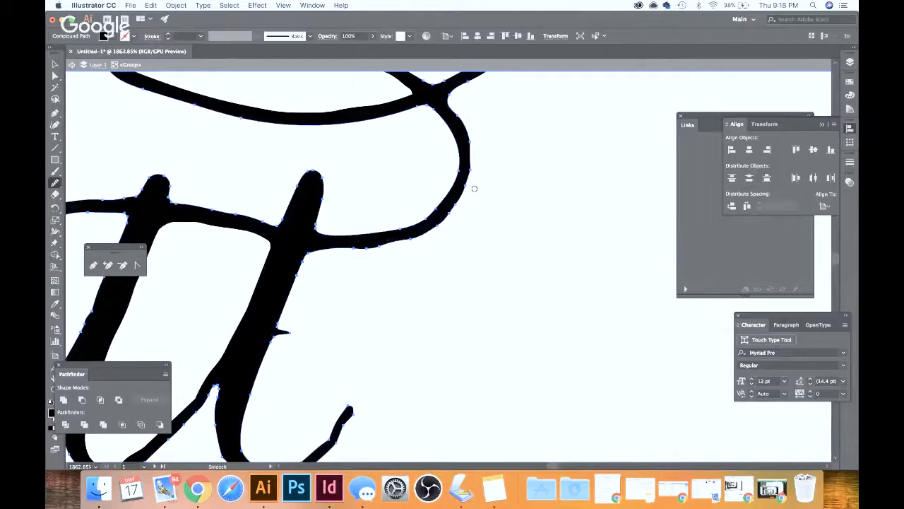
mouse_move(347, 247)
mouse_down()
mouse_move(417, 260)
mouse_move(468, 136)
mouse_up()
scroll(375, 292, up, 3)
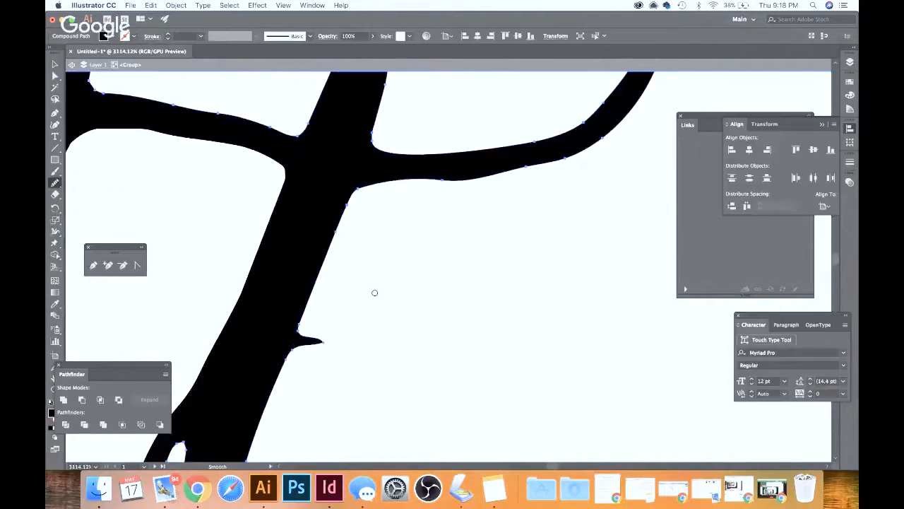
scroll(375, 293, up, 3)
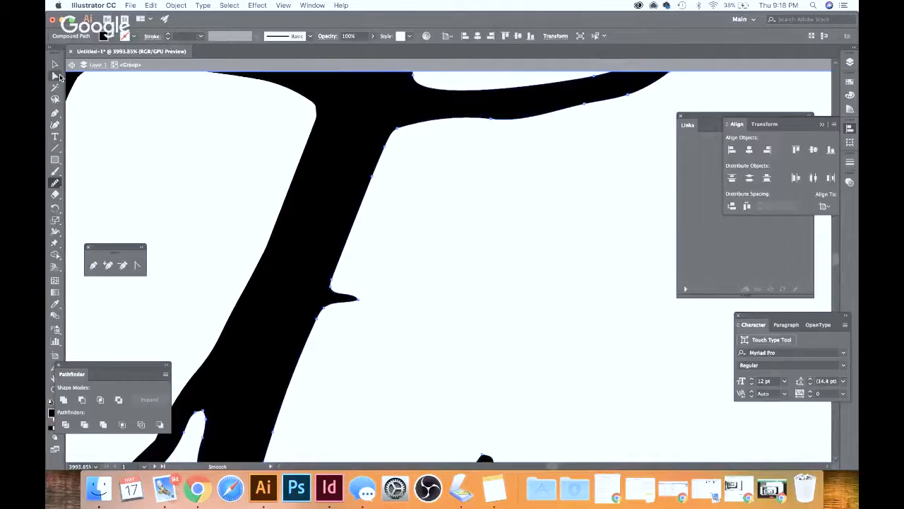
- Deselect the traced letters and move the floating pen tools panel up near the last tt's second stem
scroll(380, 309, down, 1)
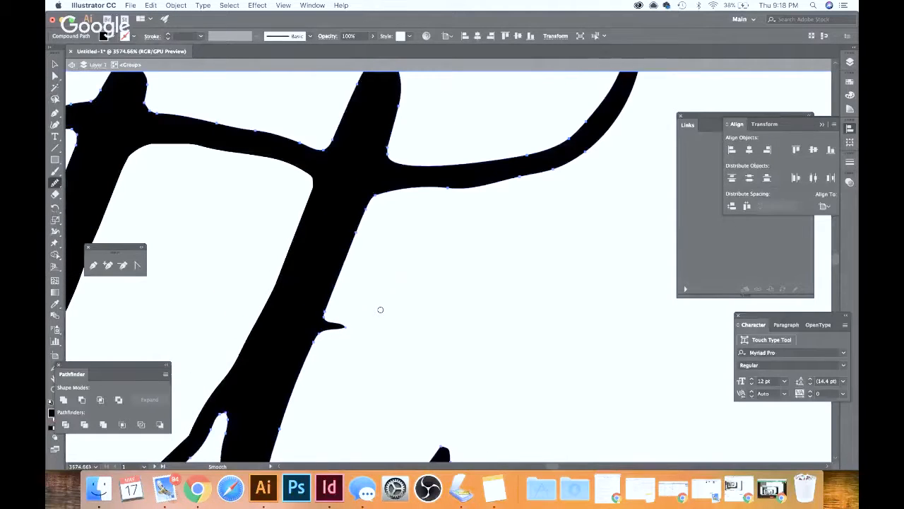
scroll(374, 302, down, 2)
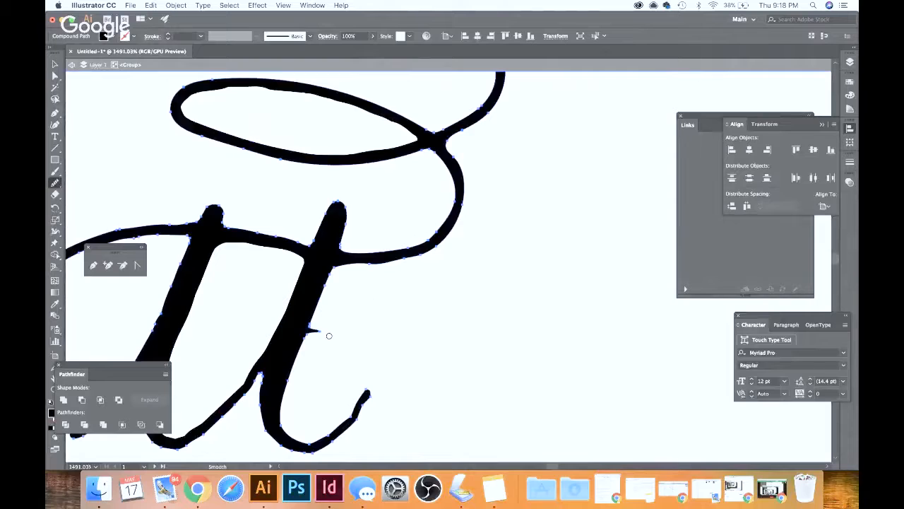
scroll(328, 334, up, 3)
click(55, 76)
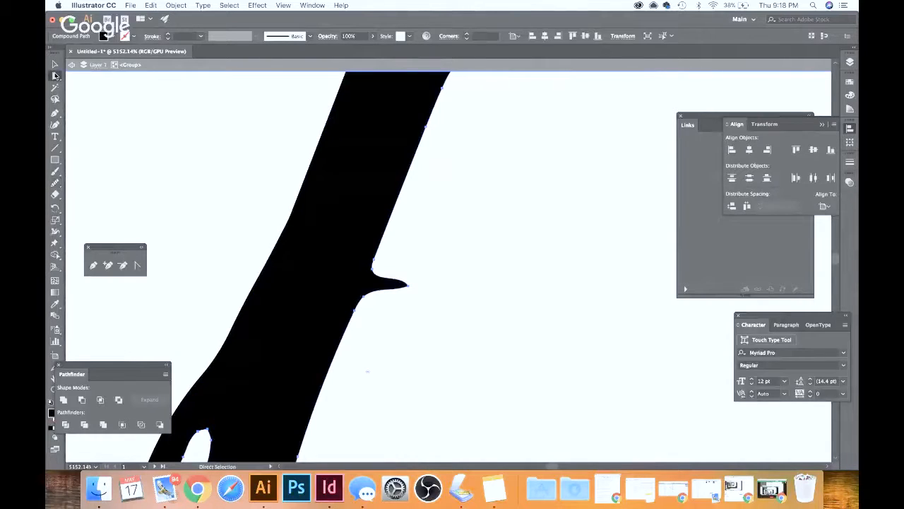
click(97, 151)
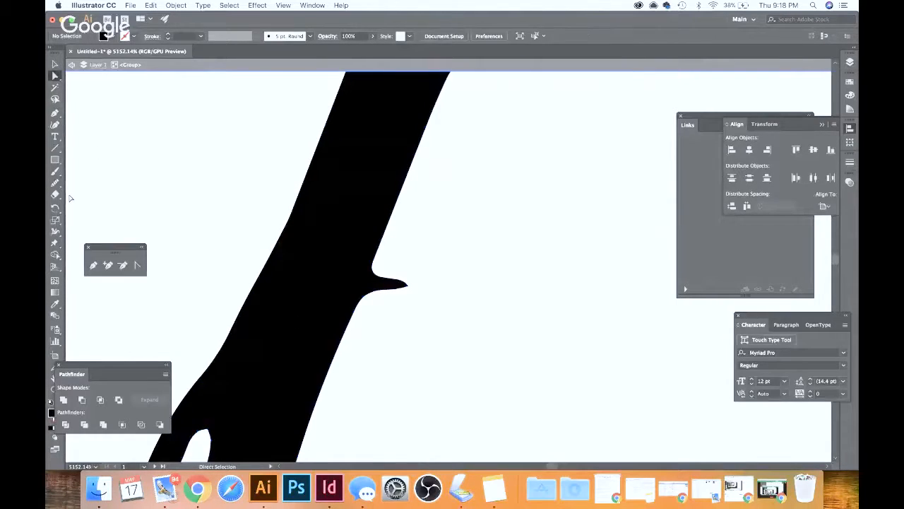
click(54, 115)
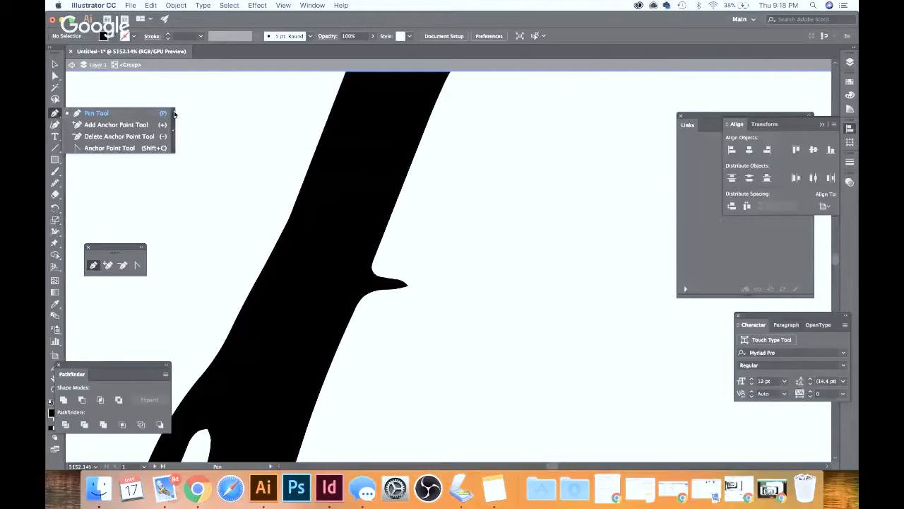
click(110, 248)
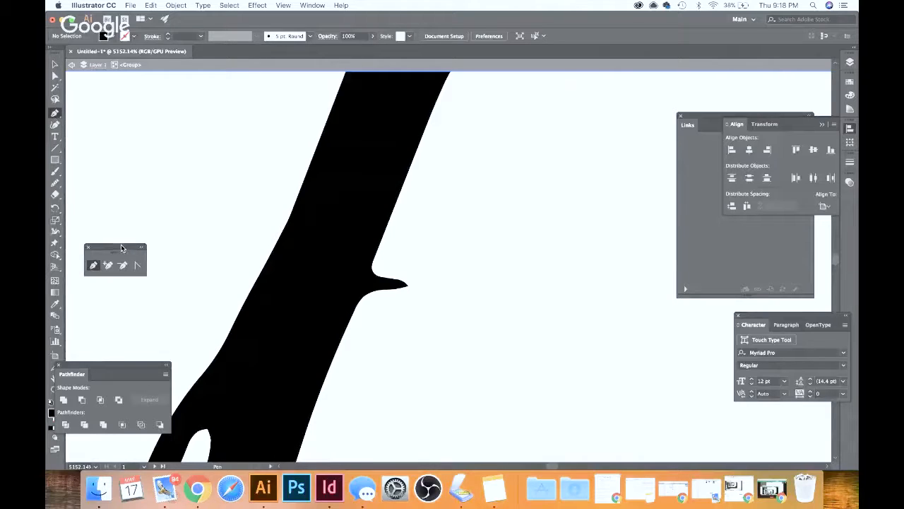
drag(121, 248, 195, 153)
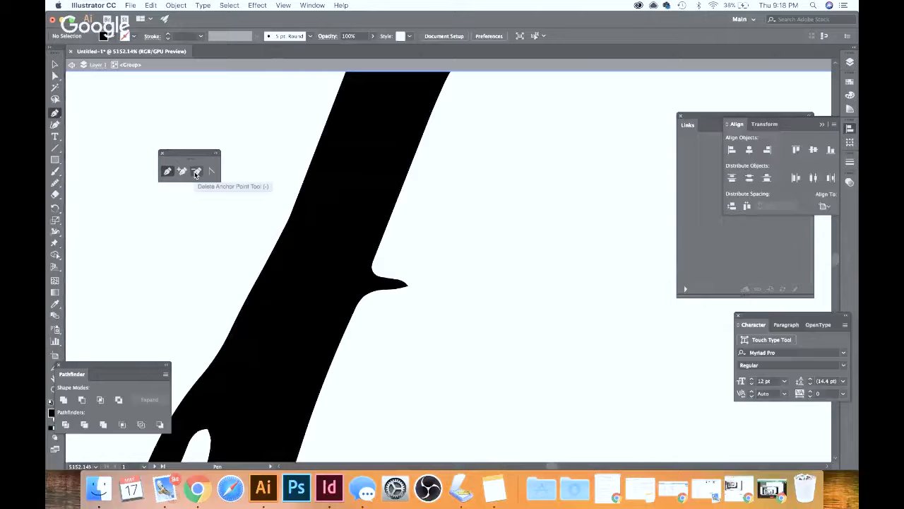
- Remove the spur on the last tt's second stem by deleting its anchor points with the Delete Anchor Point tool
click(196, 173)
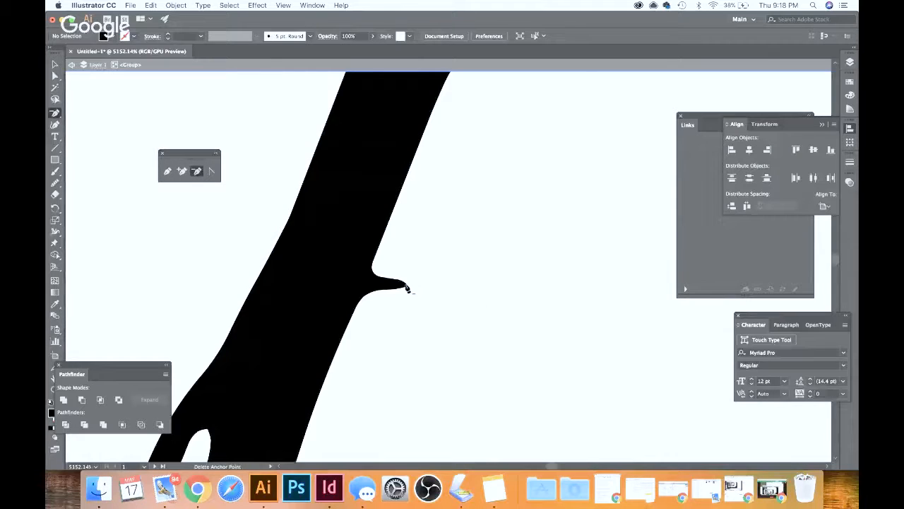
click(408, 290)
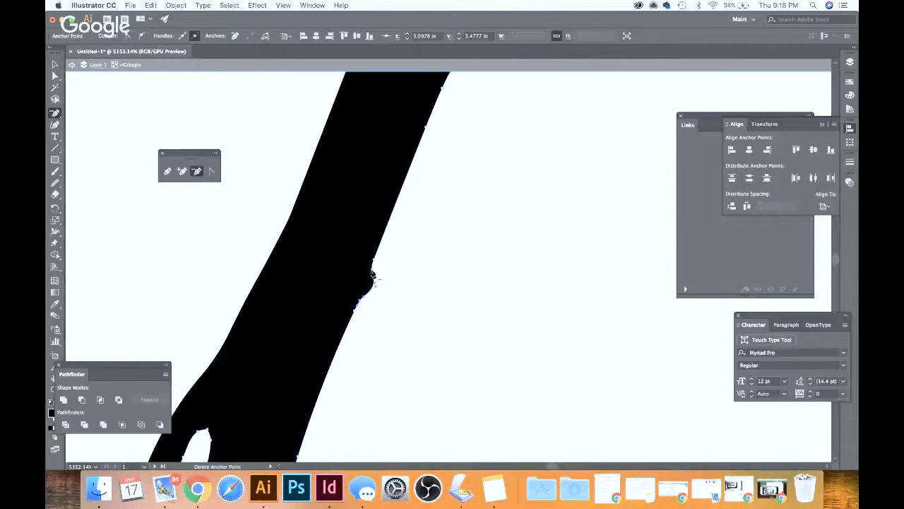
click(363, 299)
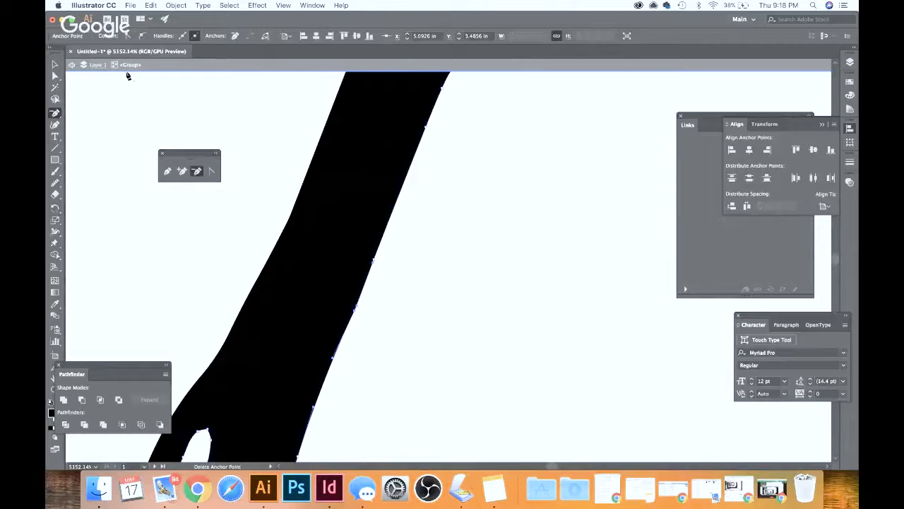
click(55, 67)
- Review the whole sheet of traced flourishes and letters for flawed or duplicate tracings
scroll(127, 125, down, 3)
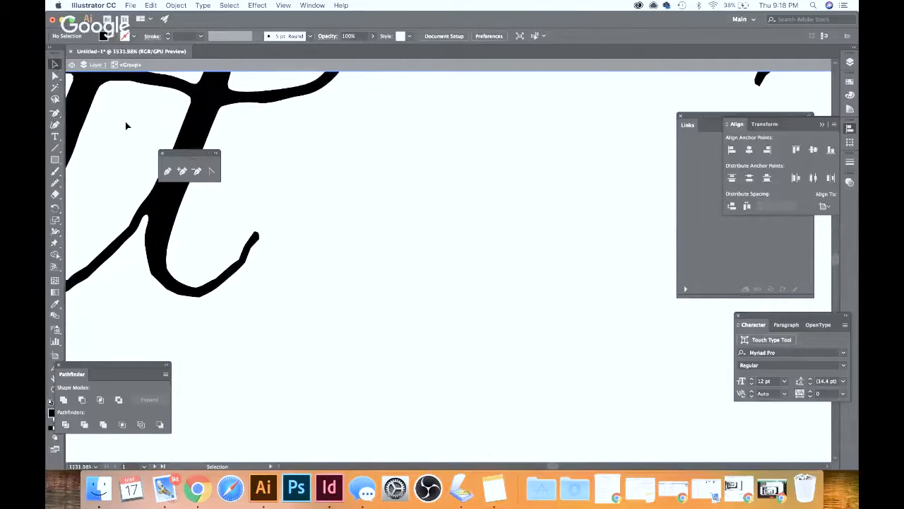
scroll(127, 126, down, 1)
scroll(104, 247, down, 3)
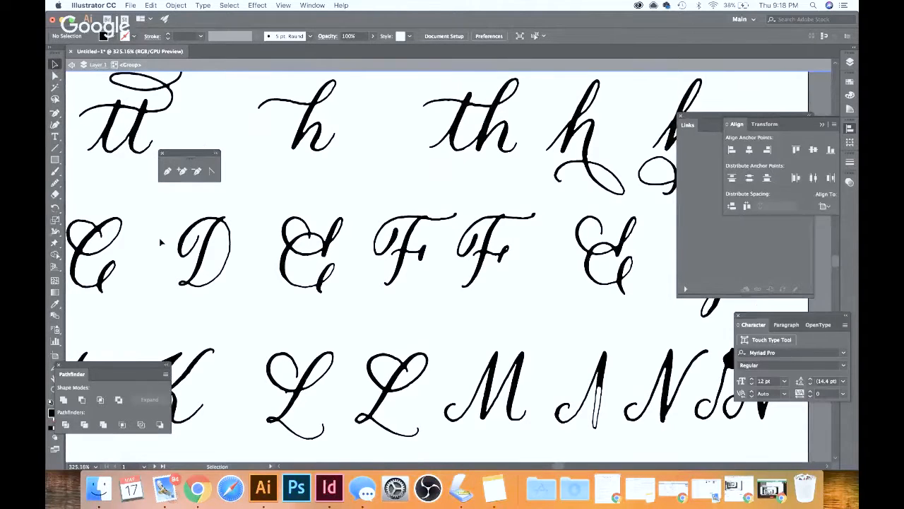
scroll(158, 238, left, 5)
scroll(159, 237, down, 2)
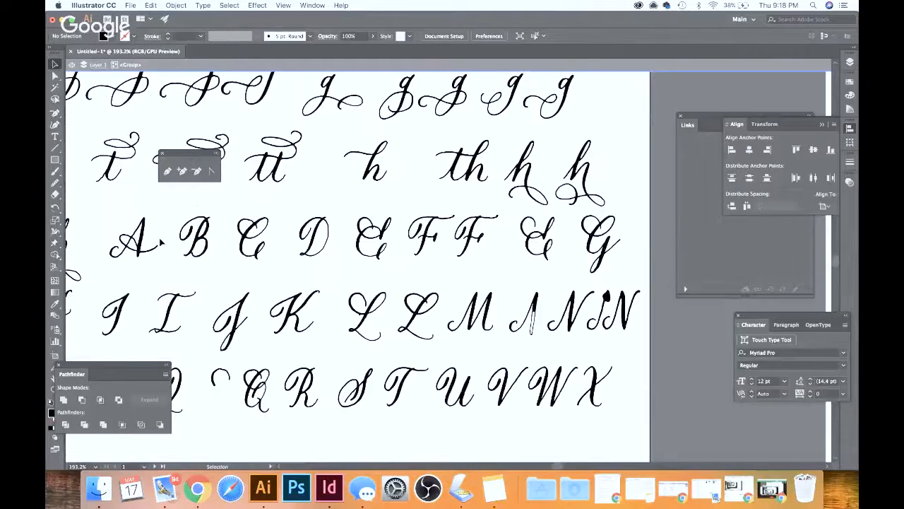
scroll(161, 242, left, 3)
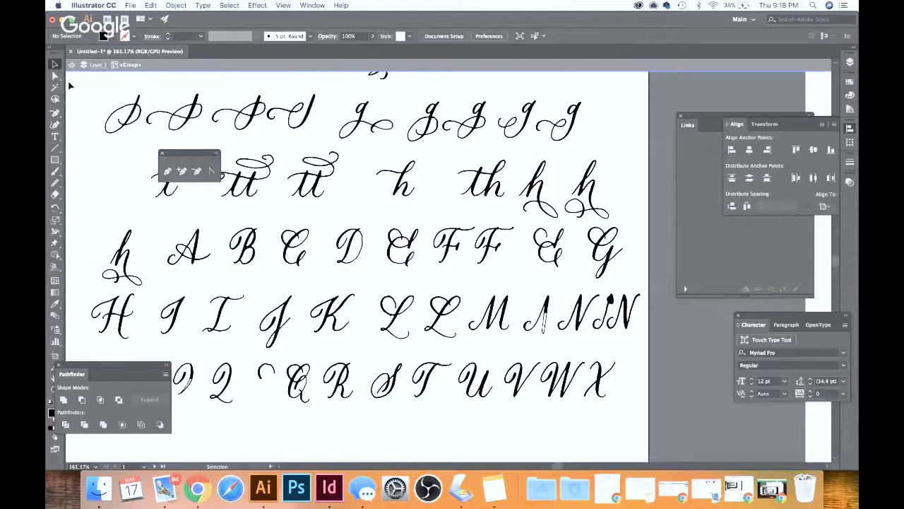
scroll(296, 245, down, 1)
scroll(296, 245, up, 3)
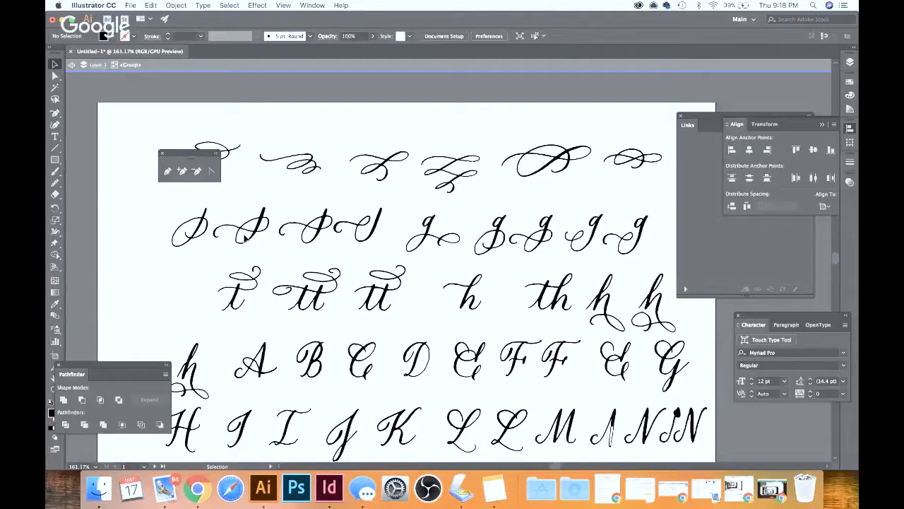
scroll(246, 240, left, 1)
scroll(246, 240, up, 1)
scroll(246, 240, right, 2)
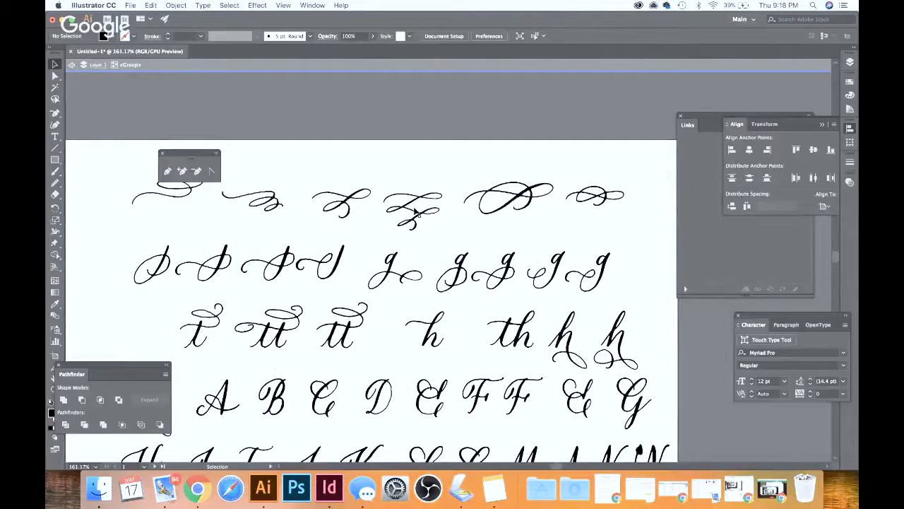
scroll(415, 212, down, 1)
scroll(415, 212, down, 2)
scroll(416, 211, right, 1)
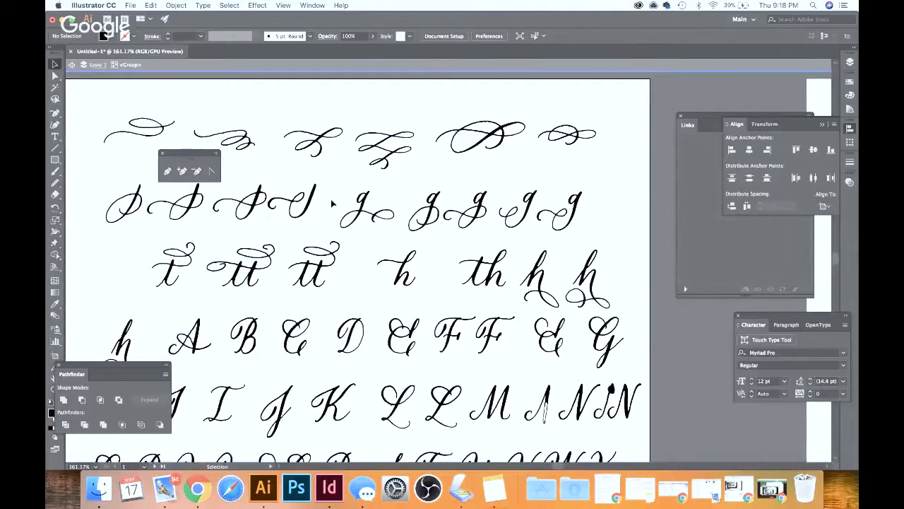
scroll(330, 199, down, 2)
scroll(527, 247, down, 1)
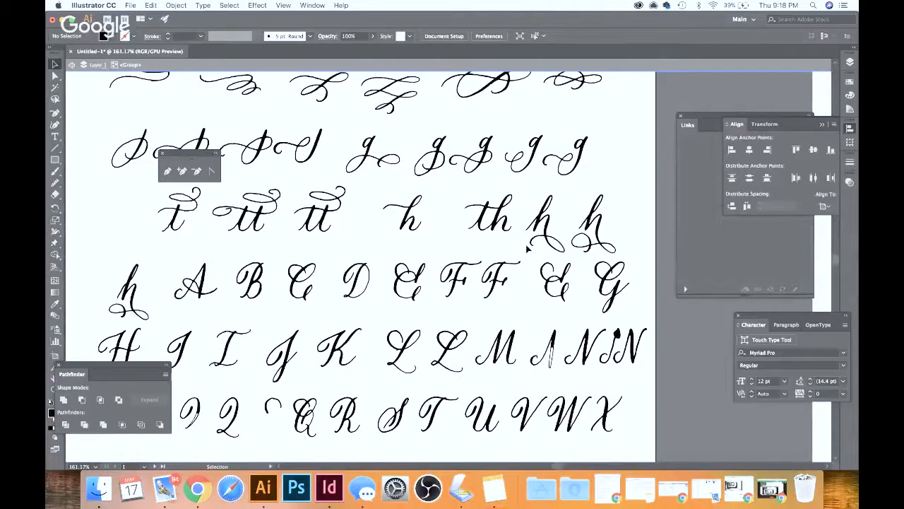
scroll(527, 247, down, 2)
scroll(506, 229, down, 1)
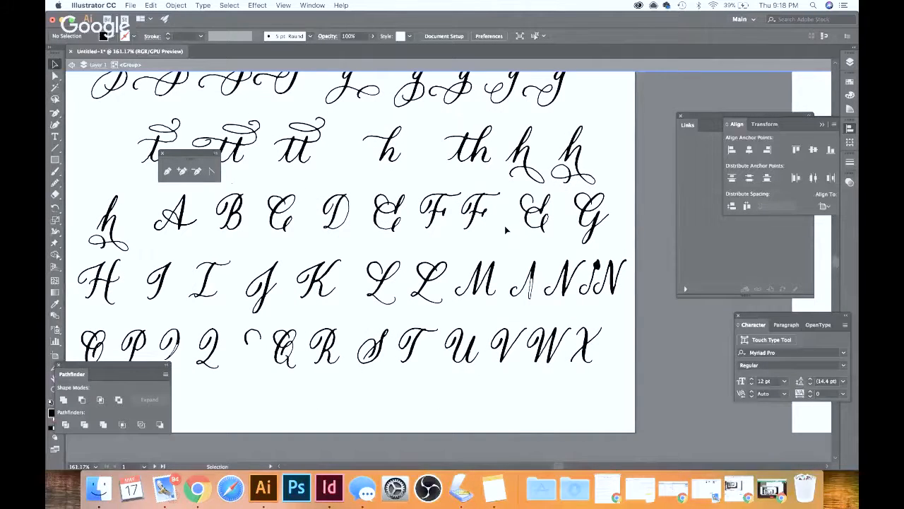
- Delete the last flourished h in the th row, plus the hollow-stemmed and blotted N letters in the H-to-N row
key(super+z)
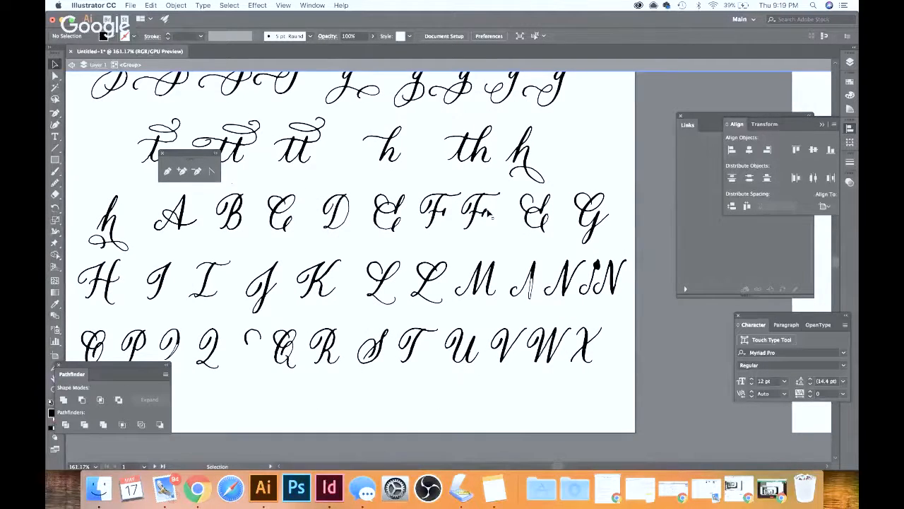
scroll(488, 216, left, 2)
scroll(489, 216, left, 2)
scroll(508, 240, right, 4)
click(519, 250)
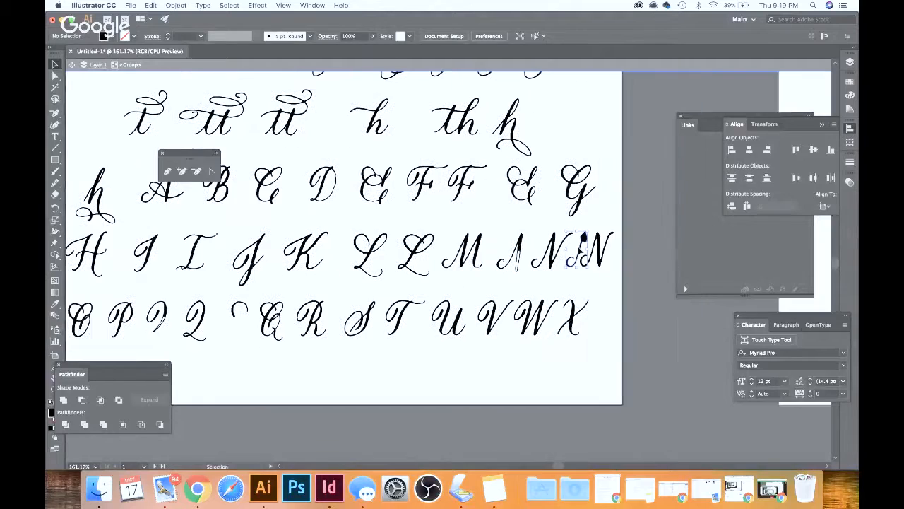
key(Delete)
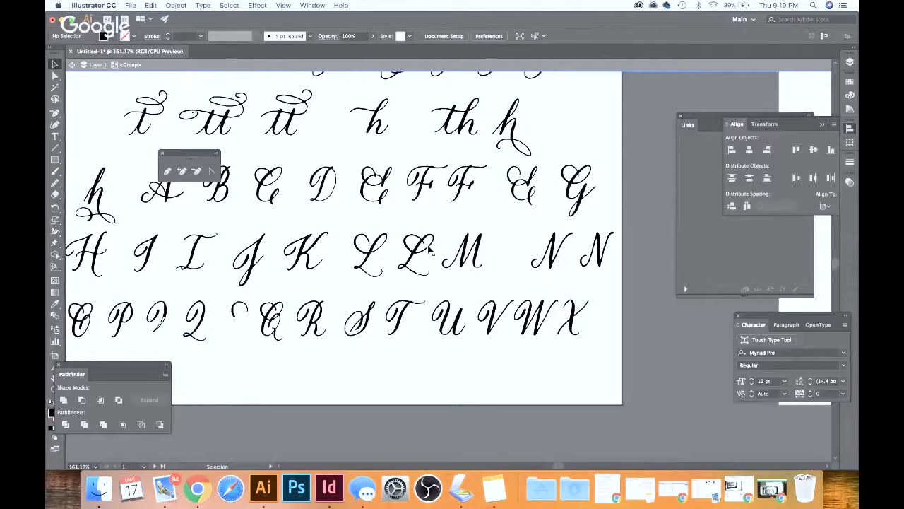
- Delete the incomplete Q after the P and the stray arc before the double-looped Q in the last row
scroll(430, 249, left, 3)
click(203, 307)
key(Delete)
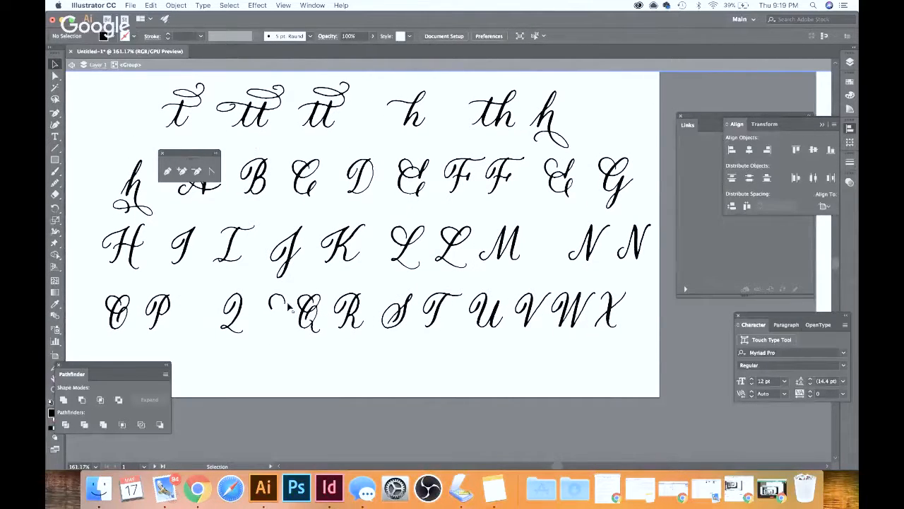
click(270, 298)
key(Delete)
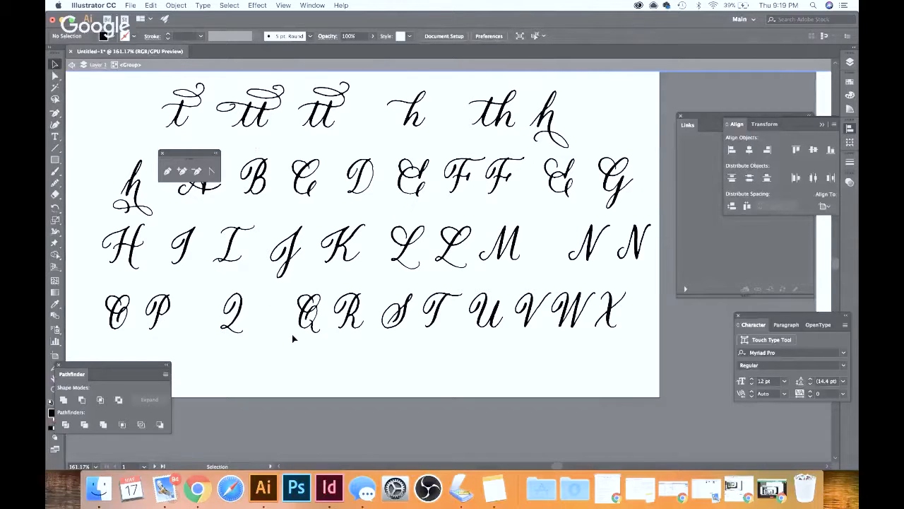
- Examine the outline quality of the double-looped Q and R, and check the remaining letters on the sheet
scroll(293, 339, up, 5)
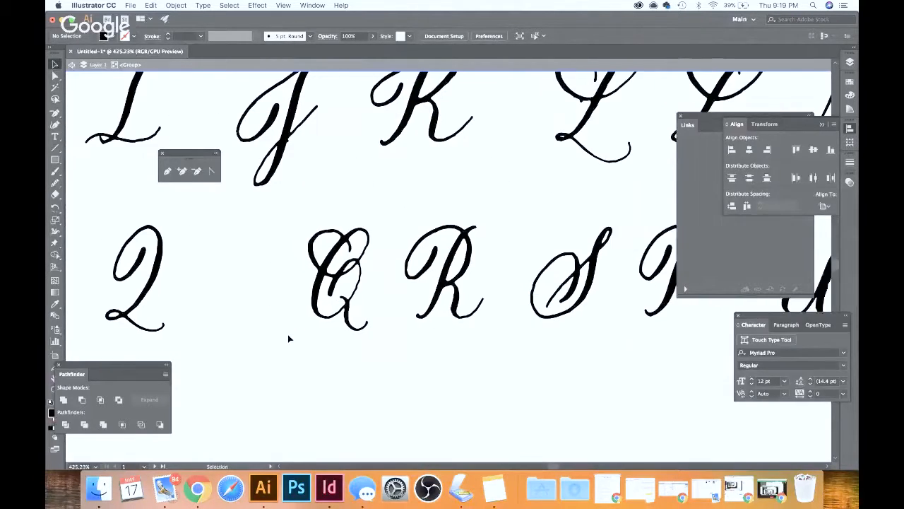
scroll(288, 334, up, 4)
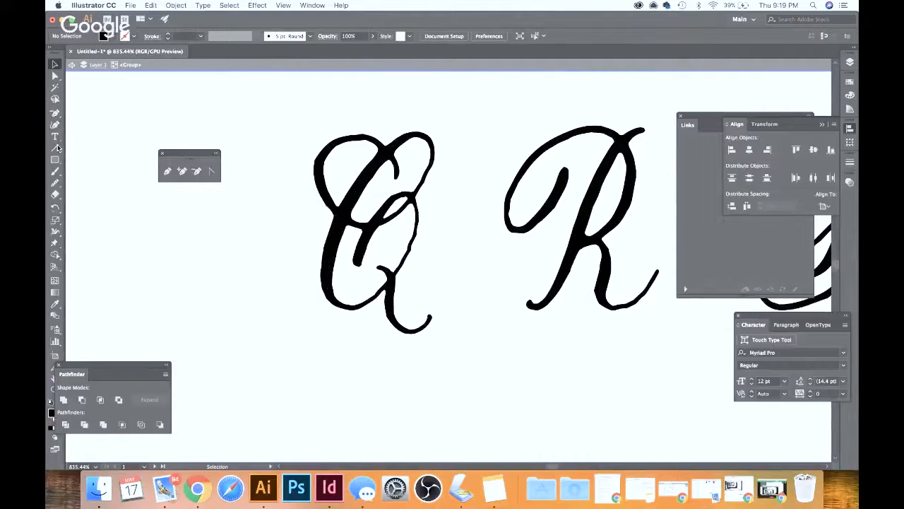
scroll(226, 233, down, 1)
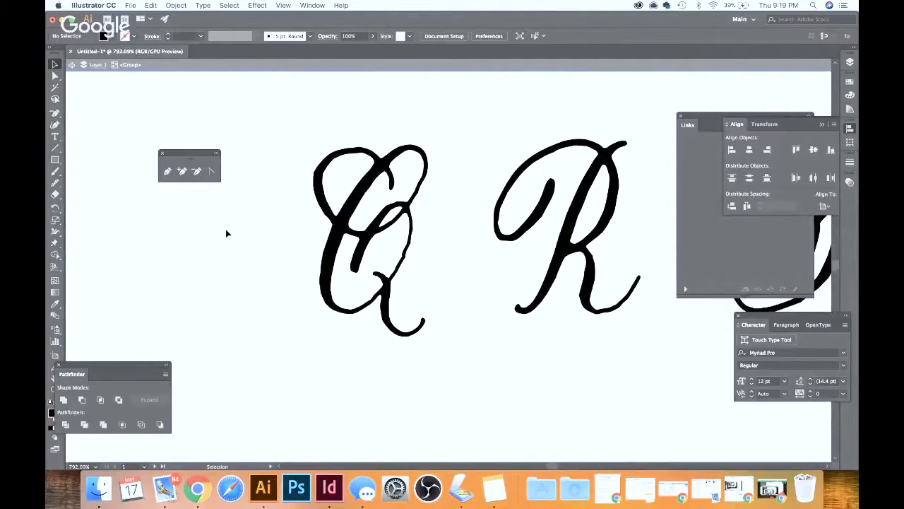
scroll(226, 233, down, 5)
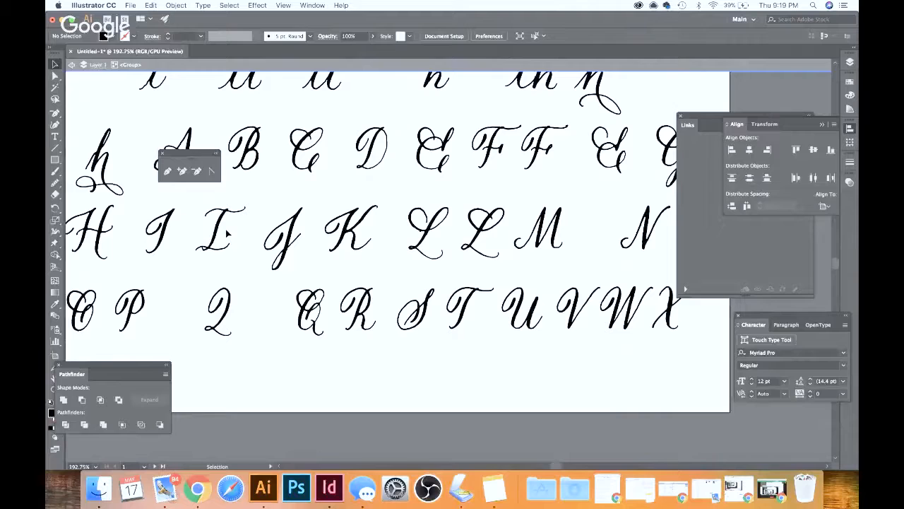
scroll(226, 233, down, 1)
scroll(550, 378, up, 2)
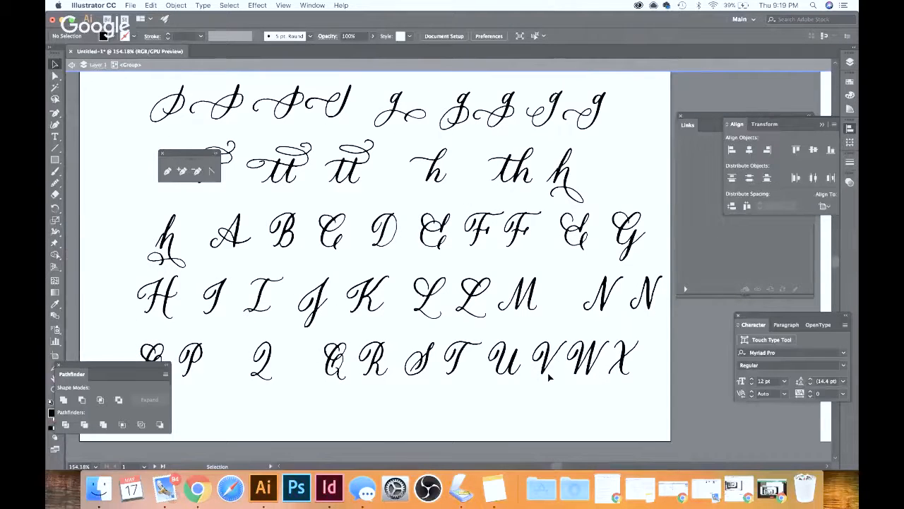
scroll(549, 378, down, 1)
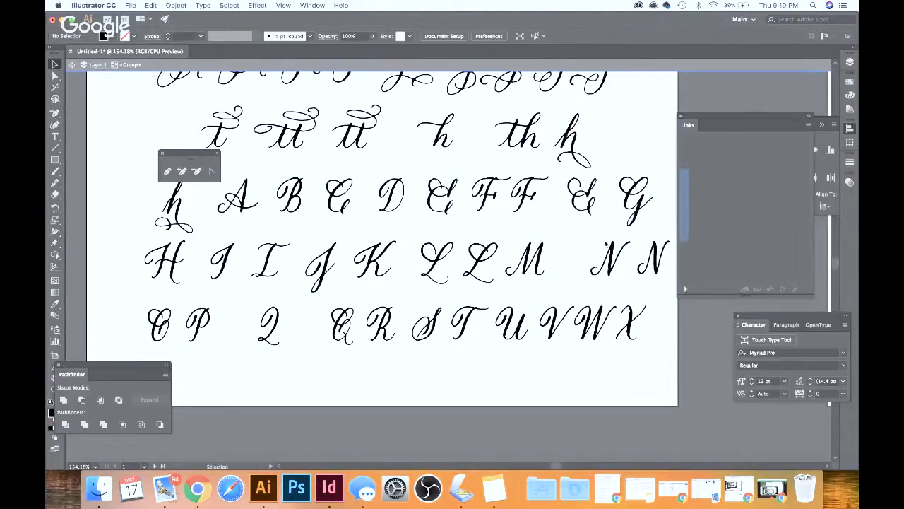
click(651, 202)
click(665, 200)
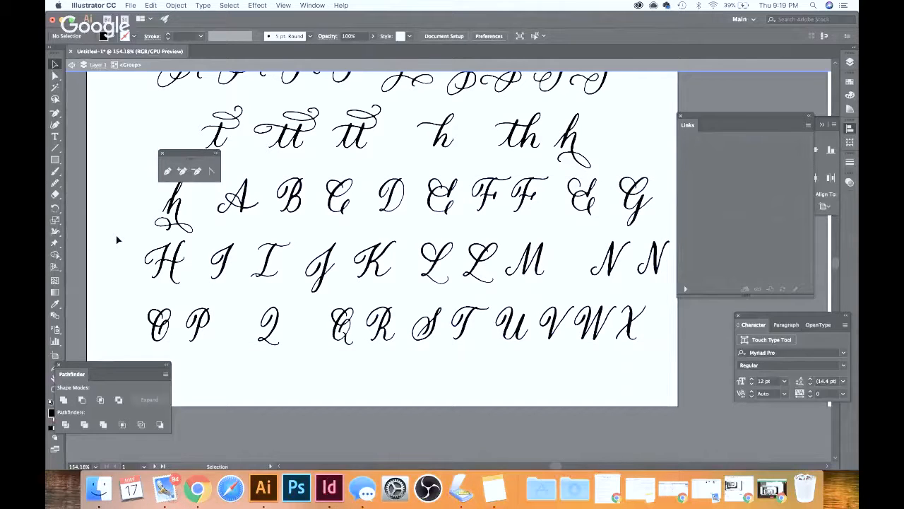
- Select the first flourish in the top row and switch to the workbook's Flourish Time page in InDesign
scroll(143, 210, up, 3)
scroll(142, 204, down, 3)
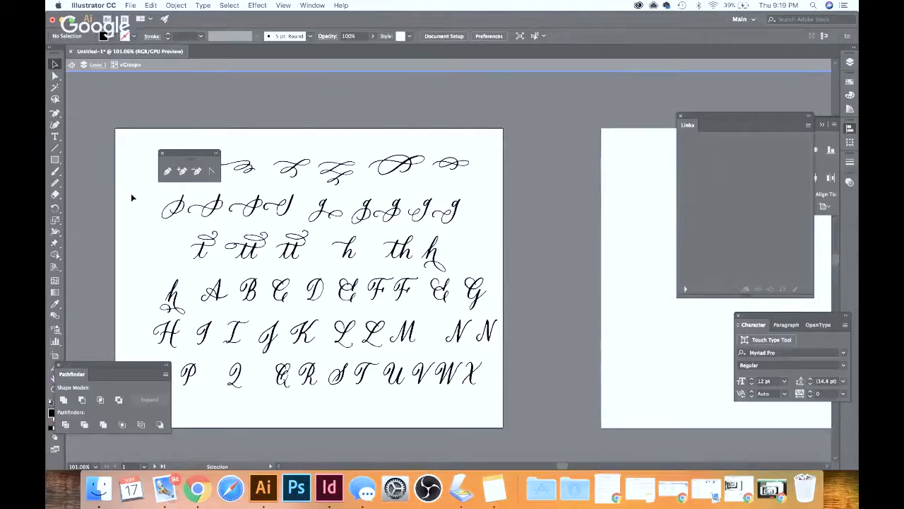
scroll(130, 189, up, 5)
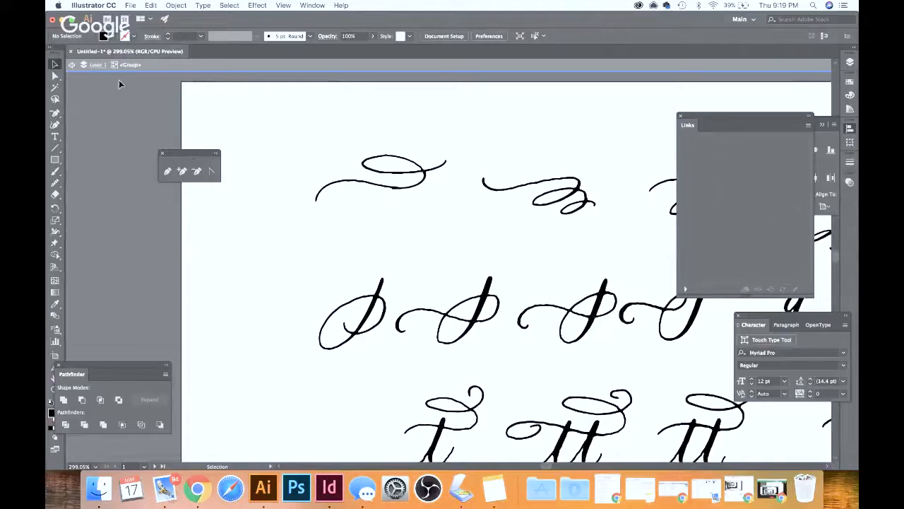
click(423, 173)
key(a)
key(v)
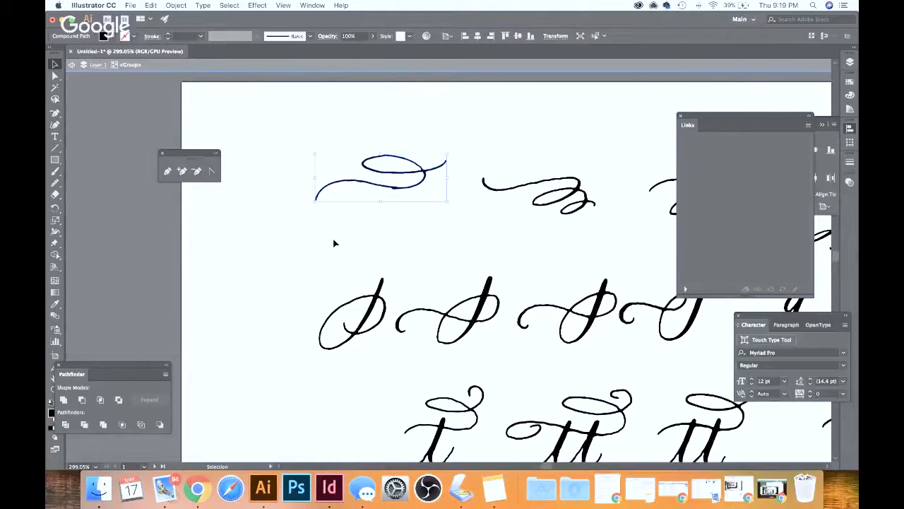
click(332, 472)
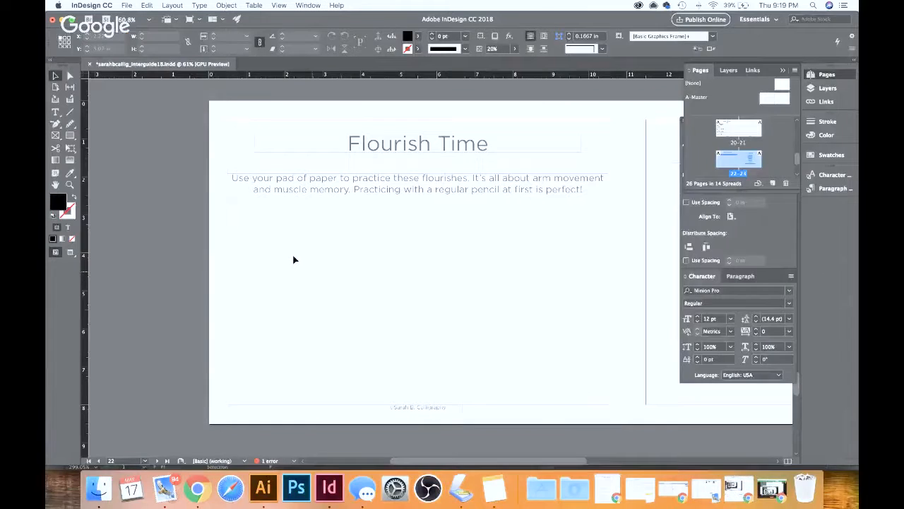
- Paste the copied flourish onto the Flourish Time page below the intro text
key(super+v)
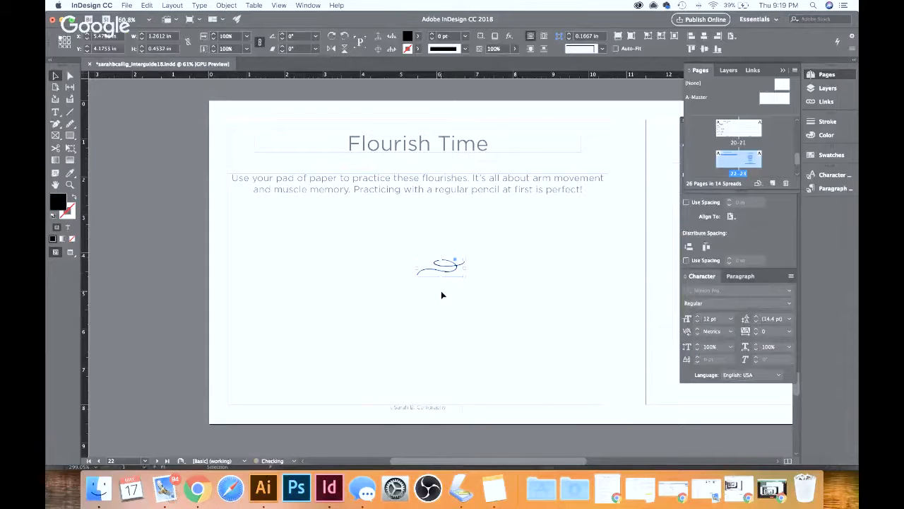
scroll(441, 291, up, 3)
scroll(499, 252, down, 3)
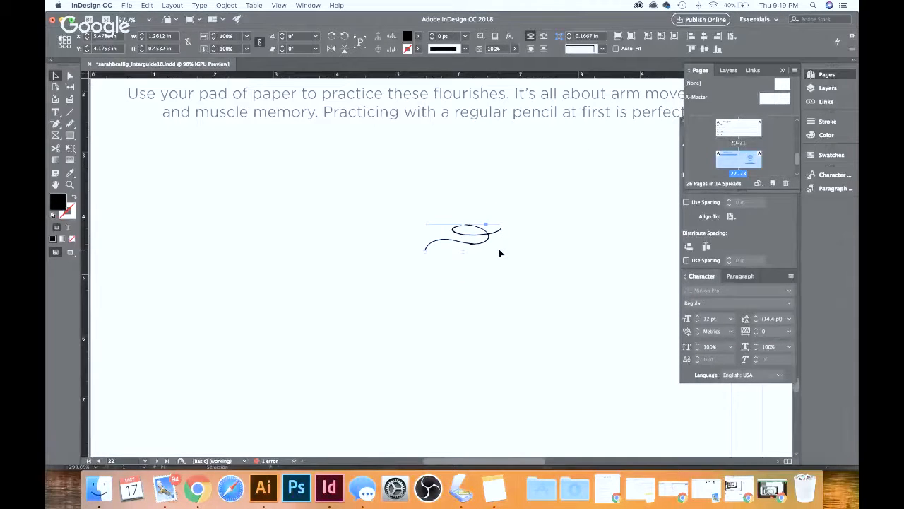
scroll(549, 266, down, 2)
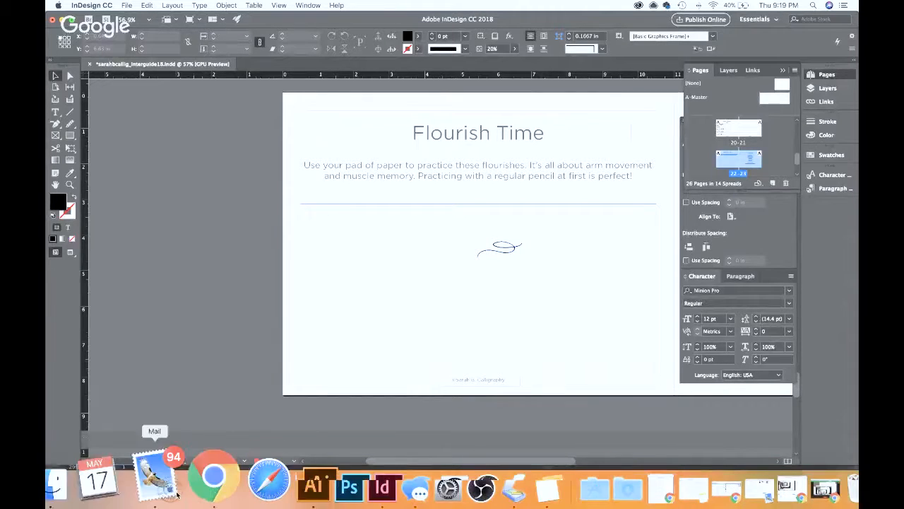
- Delete the anchor points that form the bump on the underside of the pasted flourish's lower curve, and deselect it
click(514, 247)
scroll(515, 247, up, 6)
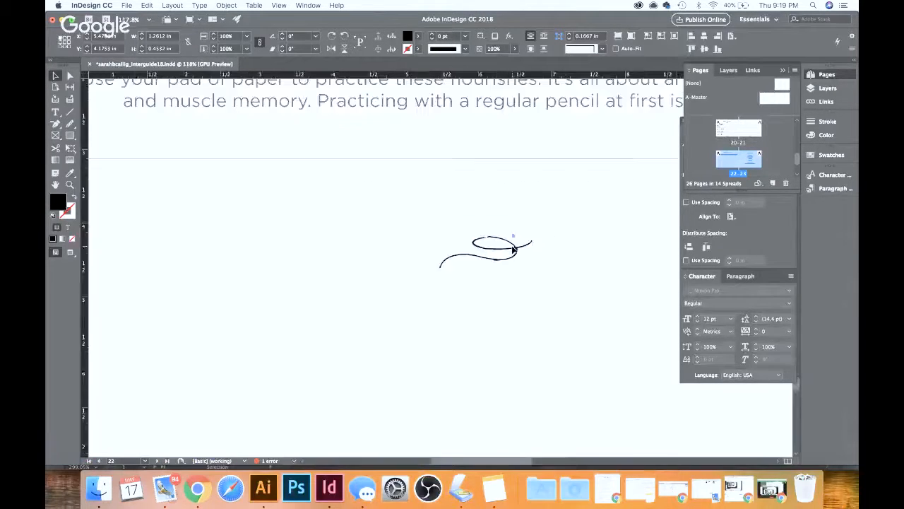
click(55, 124)
click(54, 125)
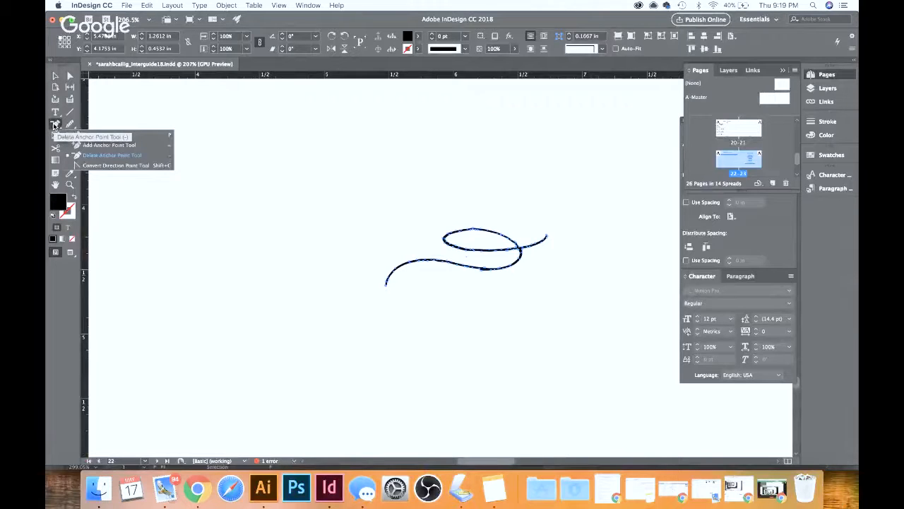
click(111, 154)
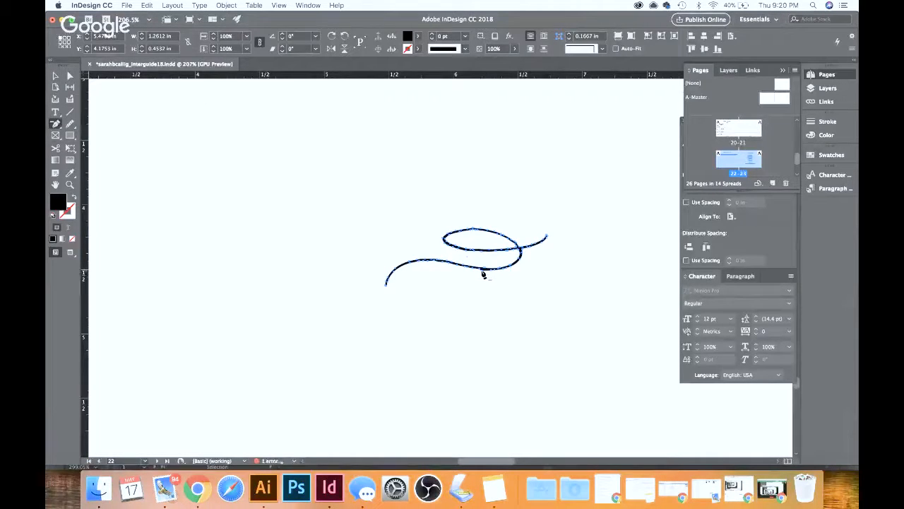
key(super+shift+a)
key(v)
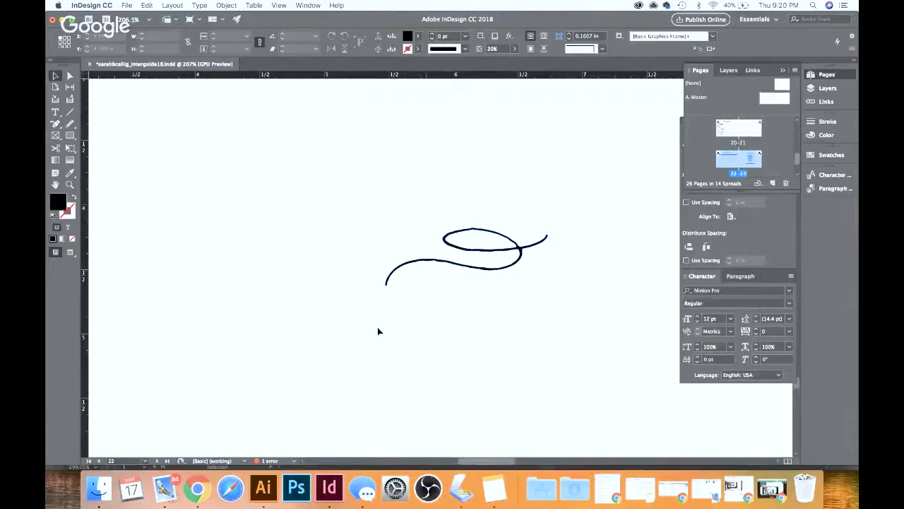
- Quit Safari, check the YouTube live chat in Chrome, and return to the workbook in InDesign
click(231, 480)
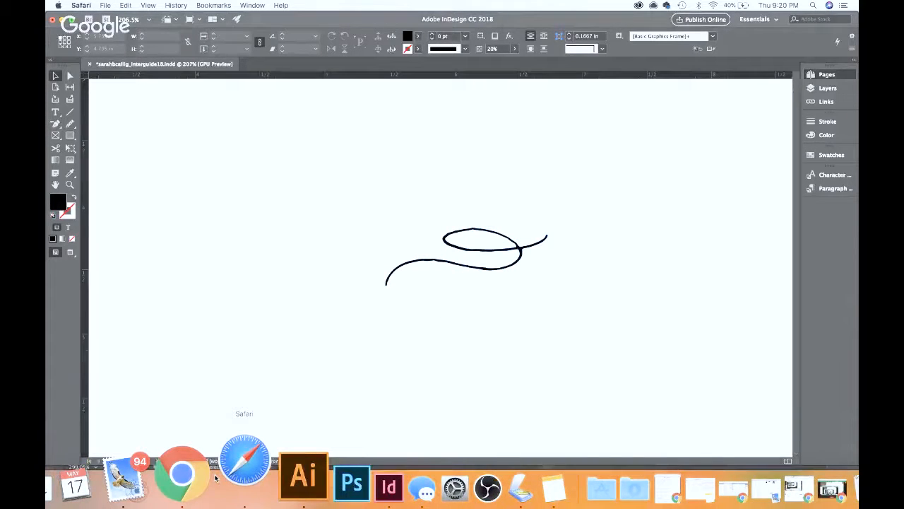
right_click(231, 481)
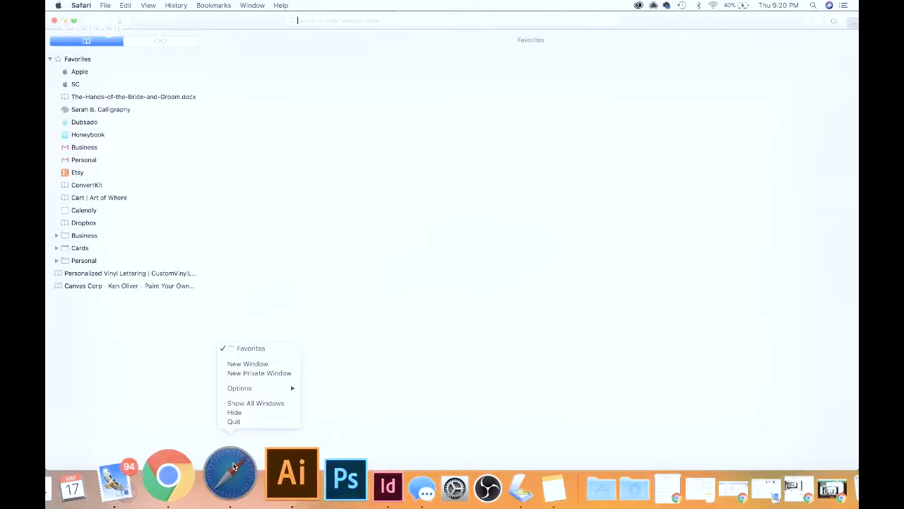
click(243, 422)
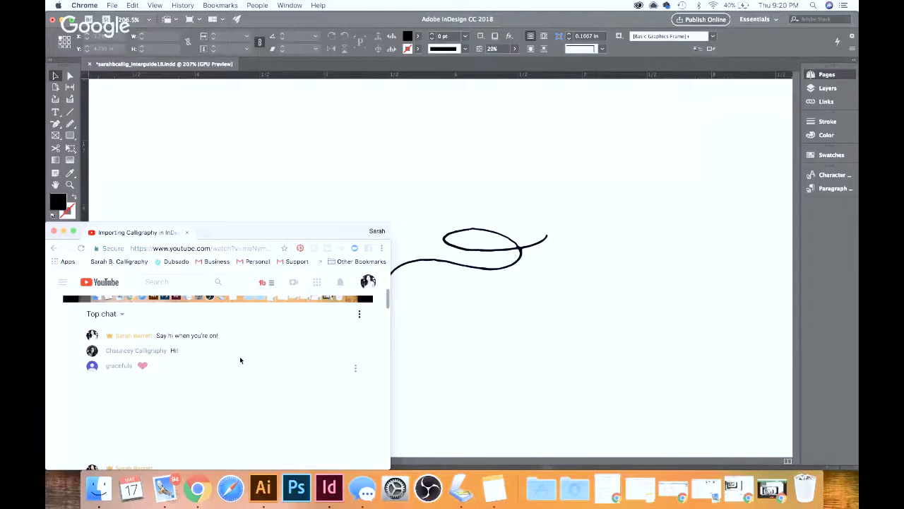
click(406, 360)
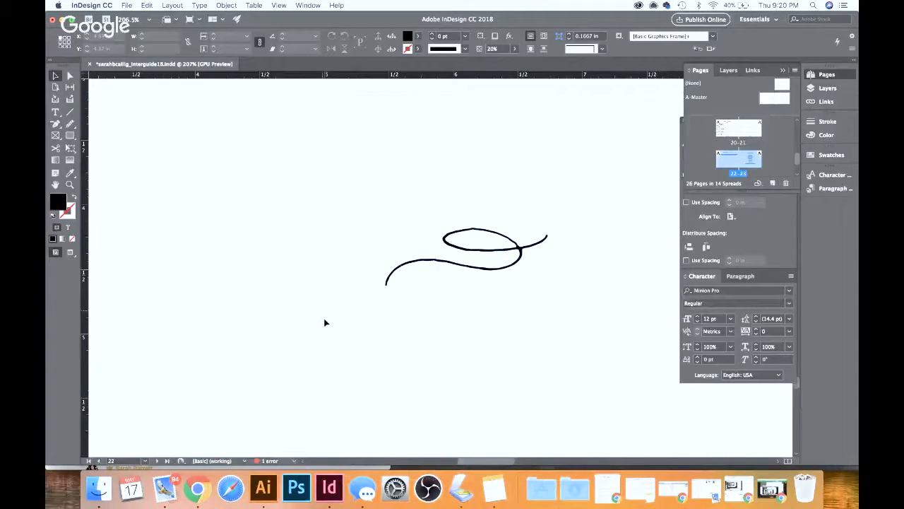
- In Illustrator, copy the top three rows of flourishes plus the flourished h before the A, and switch back to InDesign
key(super+Tab)
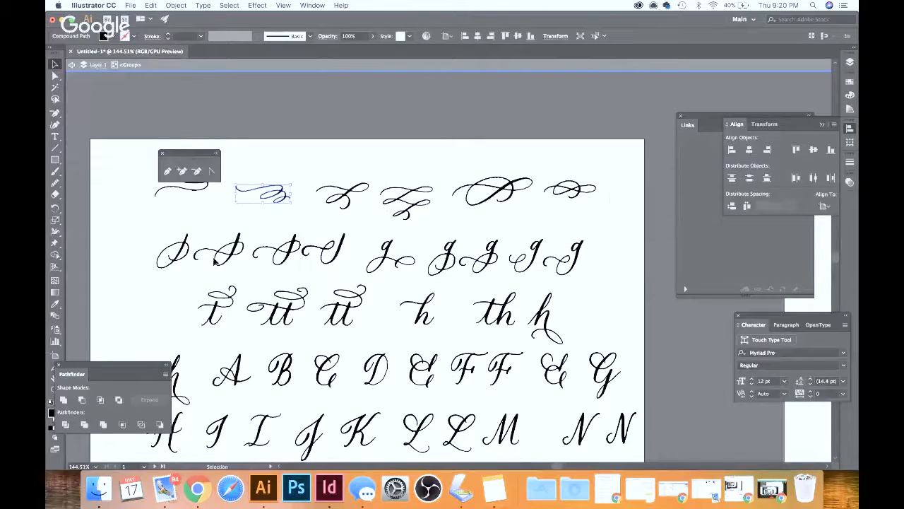
click(178, 276)
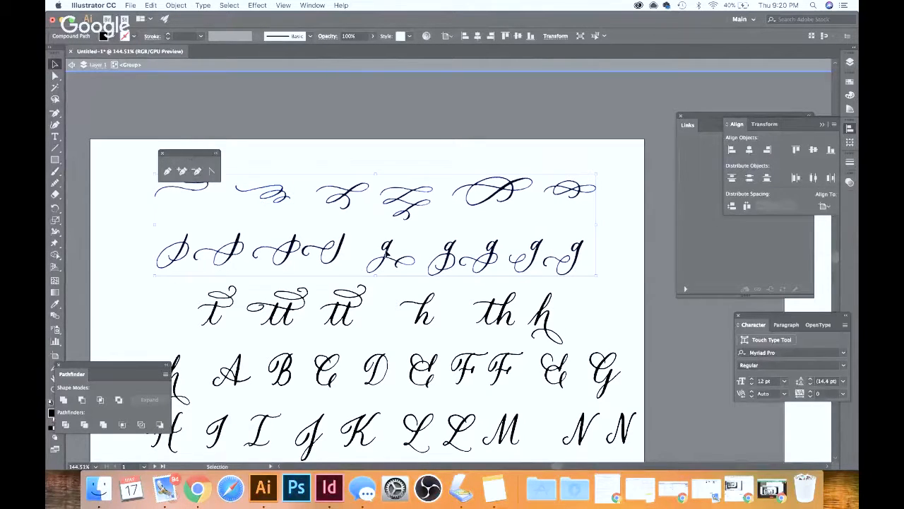
scroll(523, 201, down, 2)
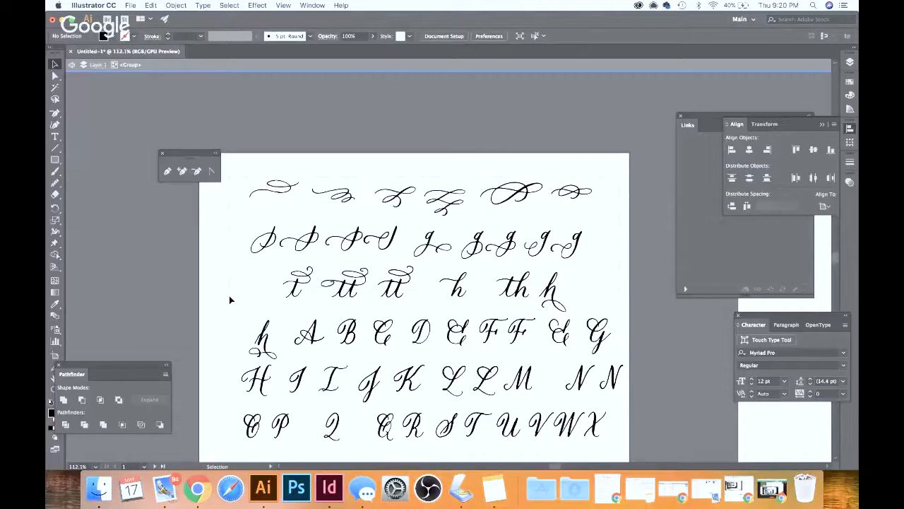
drag(230, 300, 307, 297)
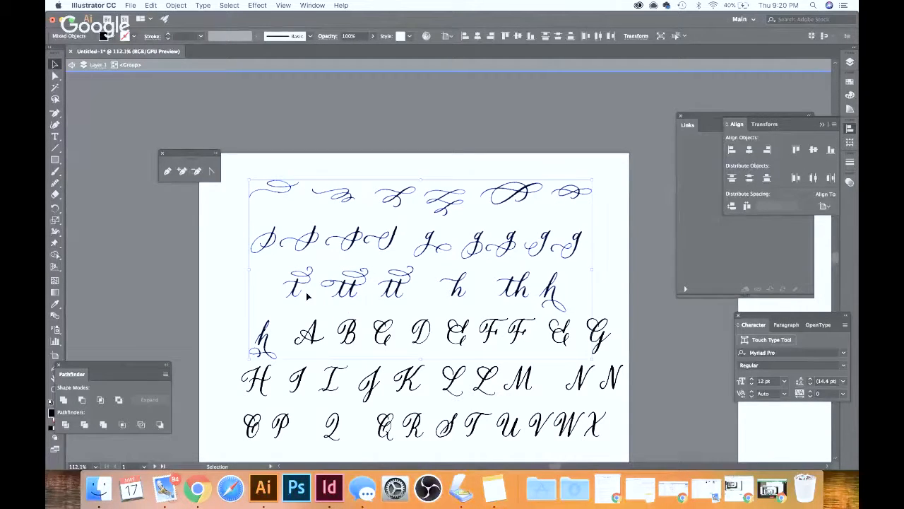
click(228, 196)
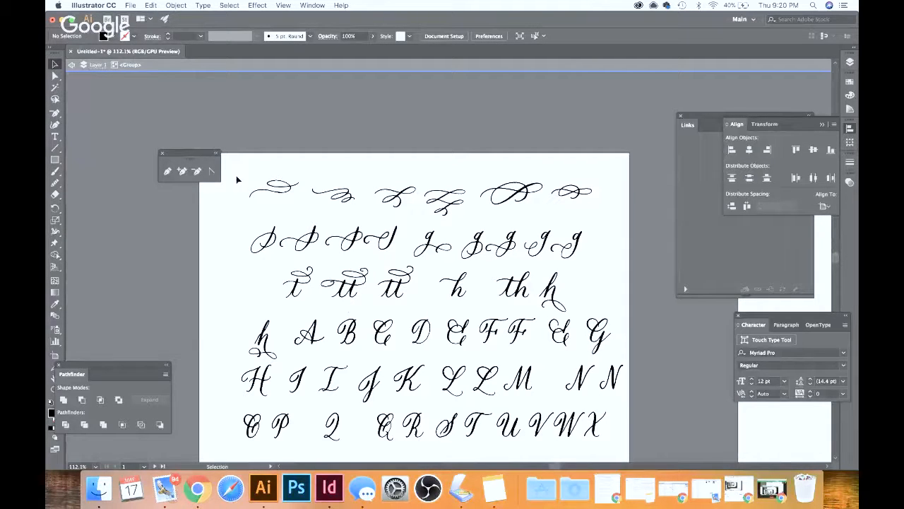
click(602, 303)
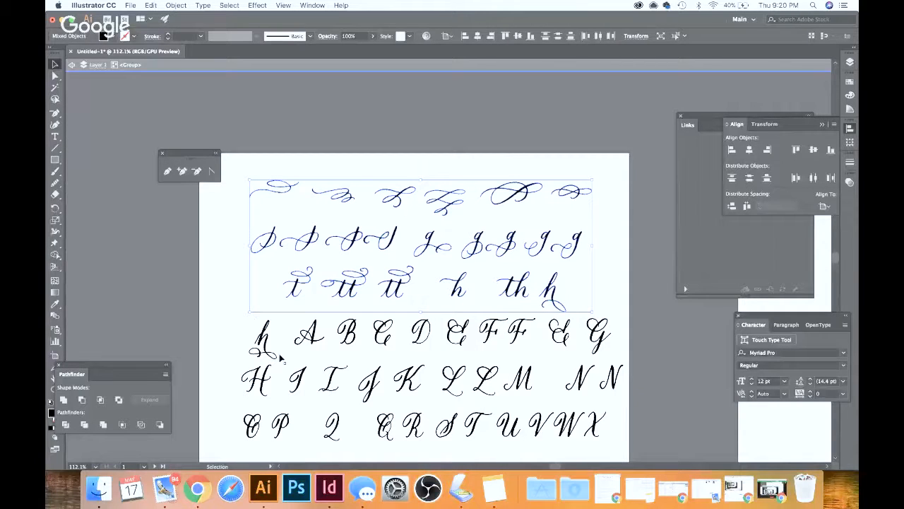
shift+click(260, 342)
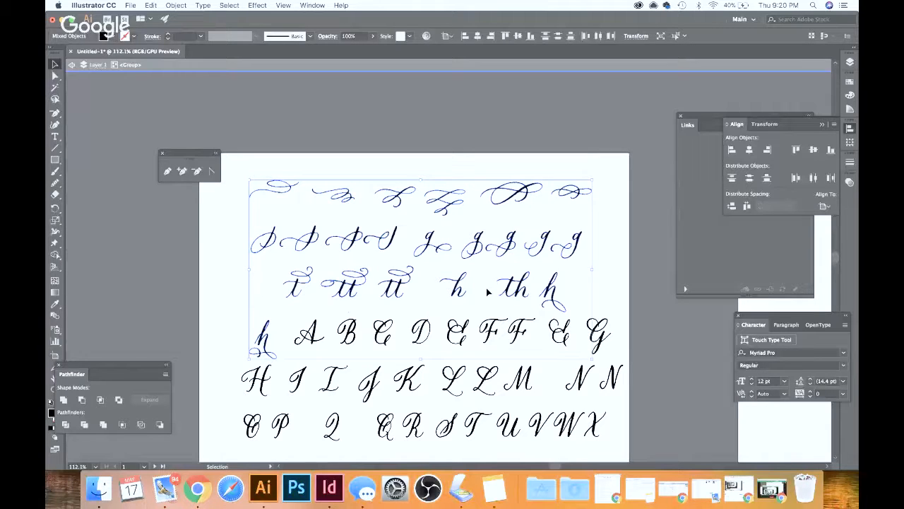
key(super+c)
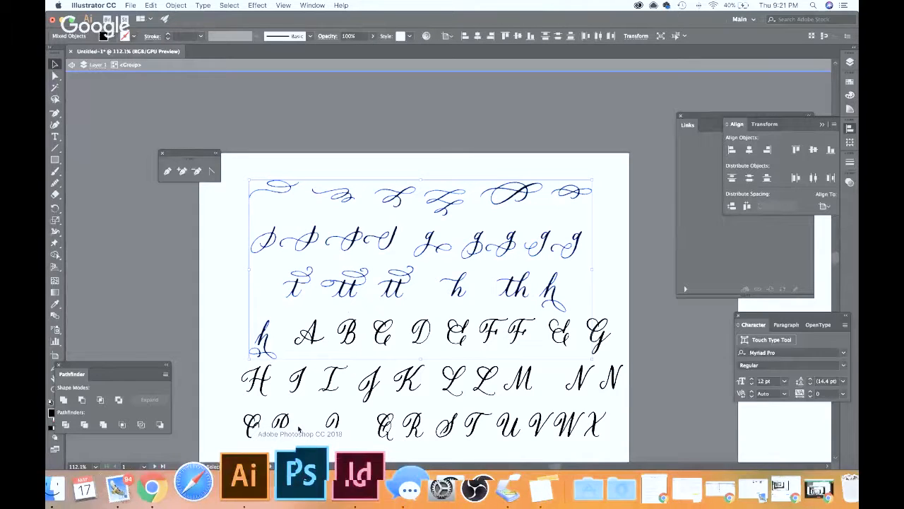
click(329, 486)
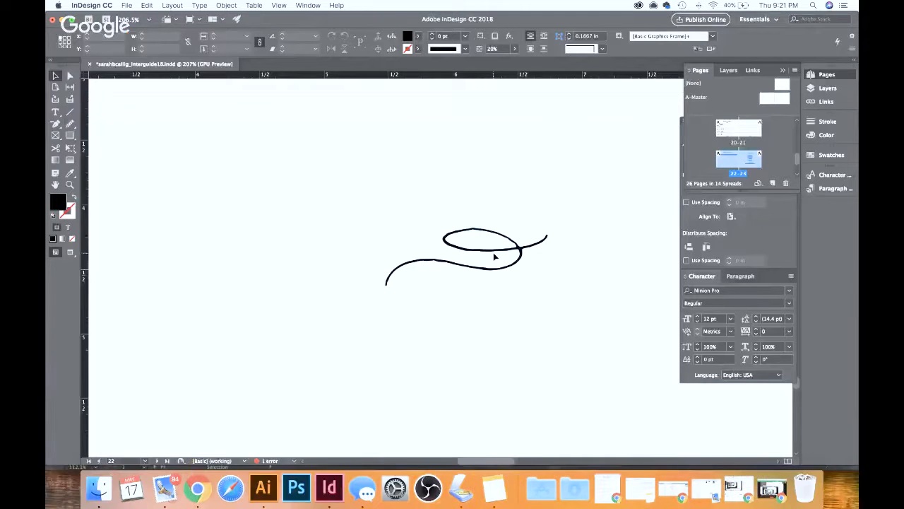
- Replace the single flourish on the Flourish Time page with the copied set, placed below the intro text
scroll(492, 253, down, 6)
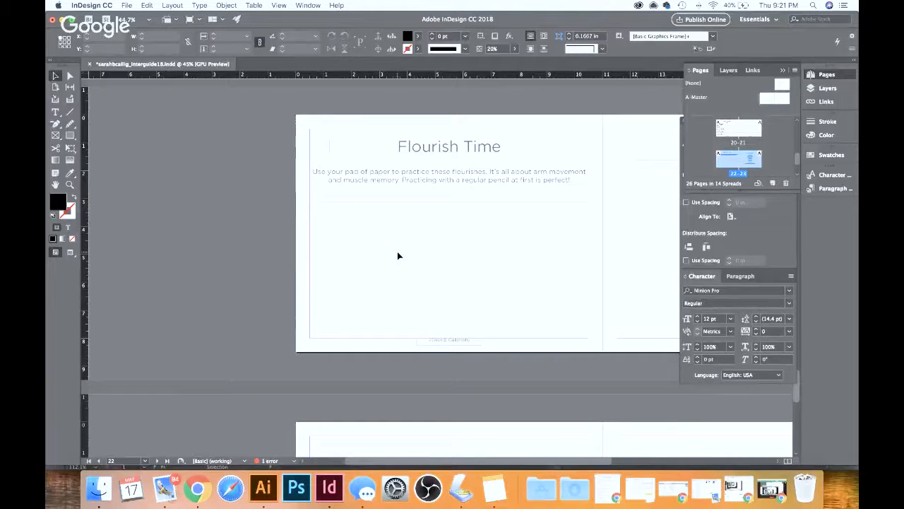
key(cmd+v)
drag(428, 269, 436, 304)
click(263, 290)
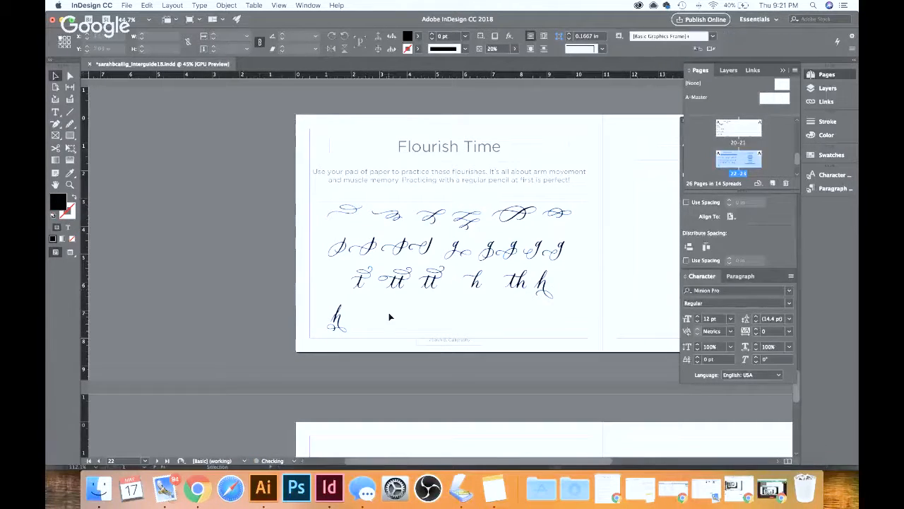
- Try to move the lone h from the last row up beside the final h of the third row
click(338, 328)
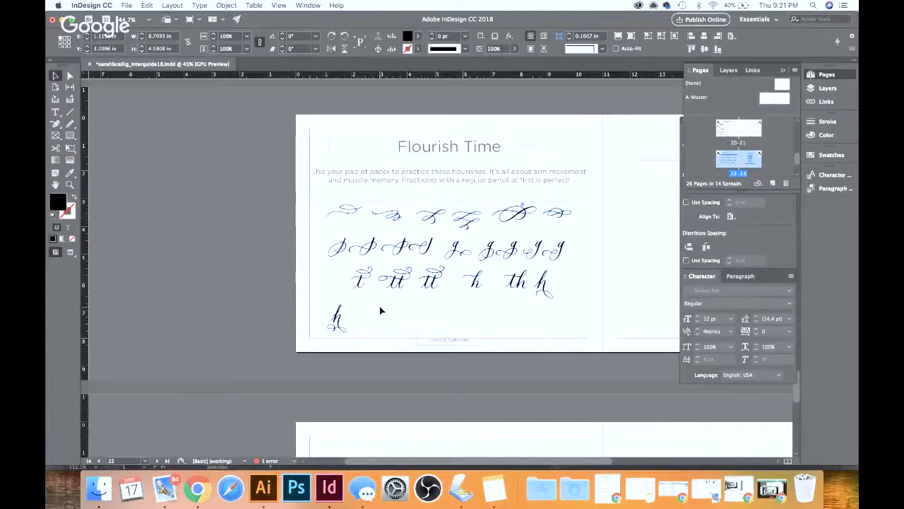
double_click(337, 322)
drag(337, 322, 545, 288)
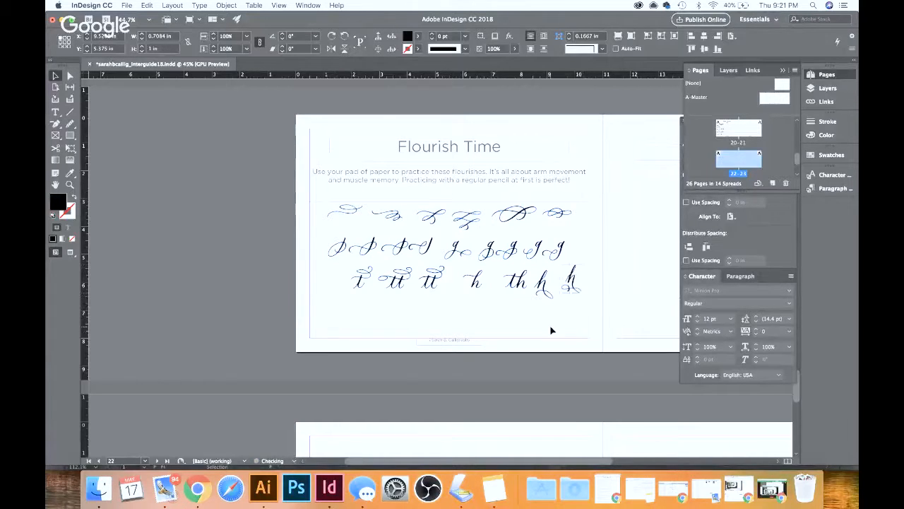
click(400, 319)
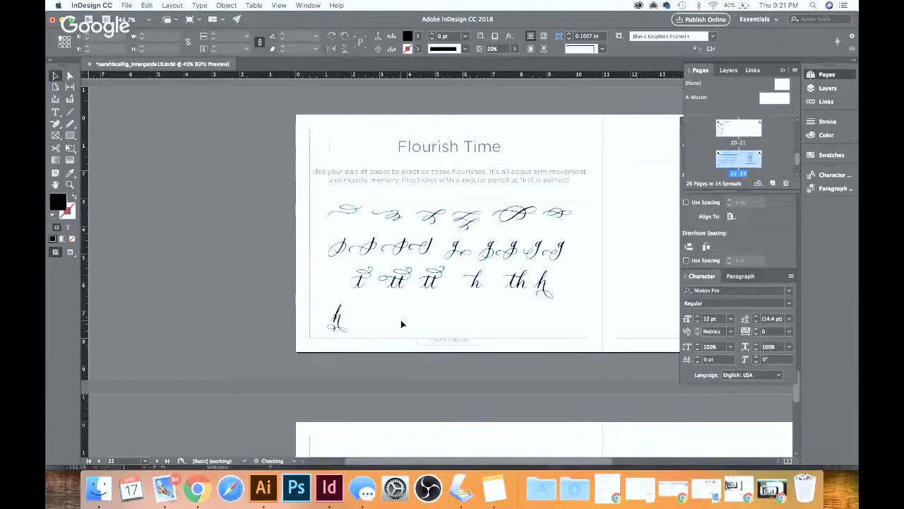
- Ungroup the pasted flourishes so each one can be moved separately, and deselect them
click(338, 316)
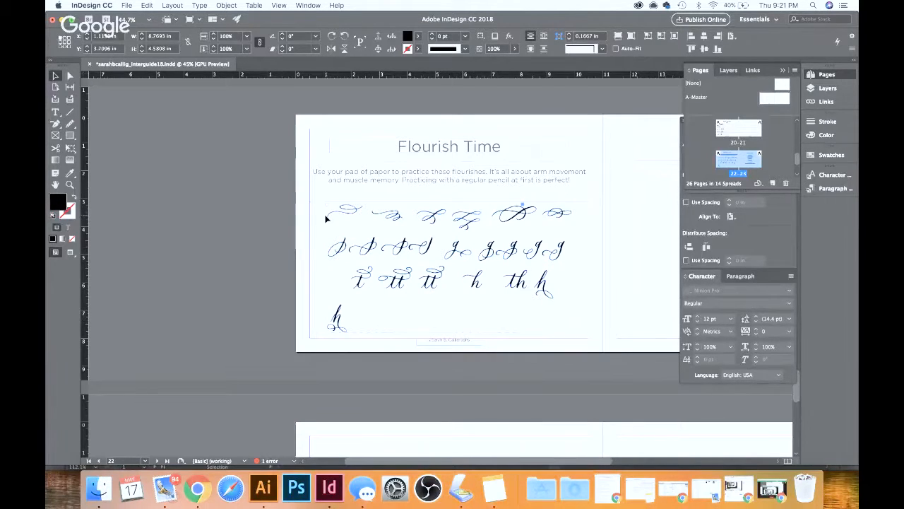
click(146, 4)
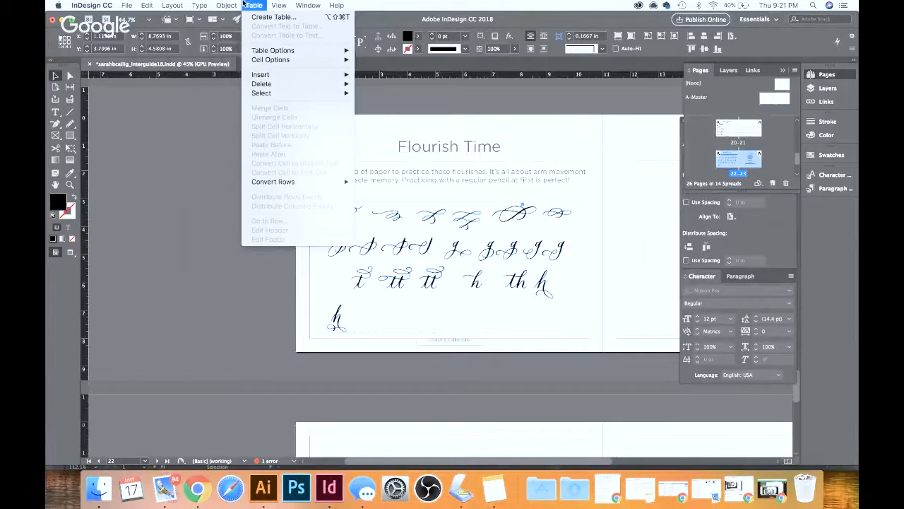
mouse_move(226, 5)
click(233, 78)
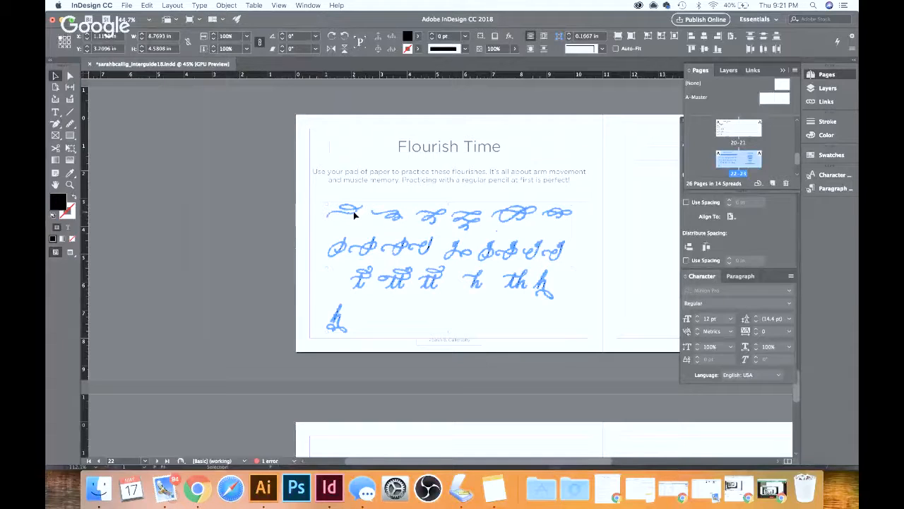
click(301, 236)
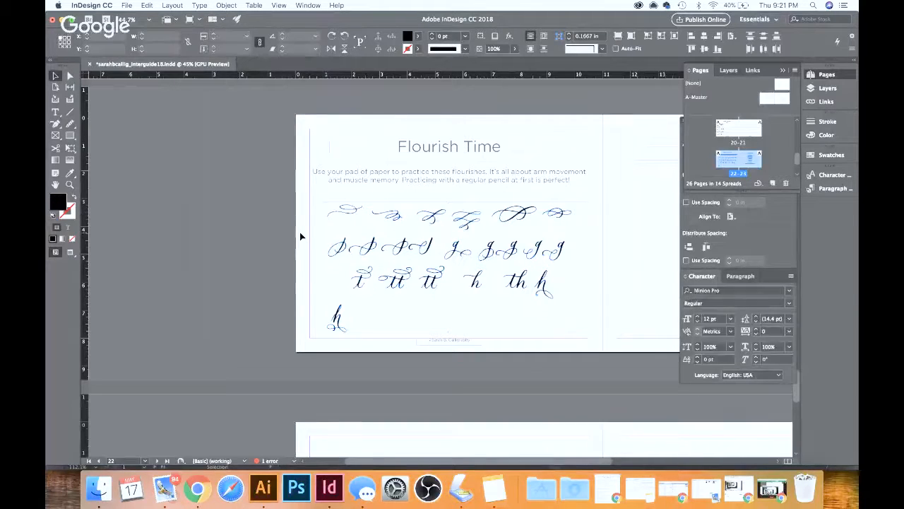
- Move the second row's third letter and the third row's two tt pairs down into the empty area near the page's bottom
scroll(413, 249, up, 2)
drag(413, 249, 411, 354)
drag(439, 300, 471, 339)
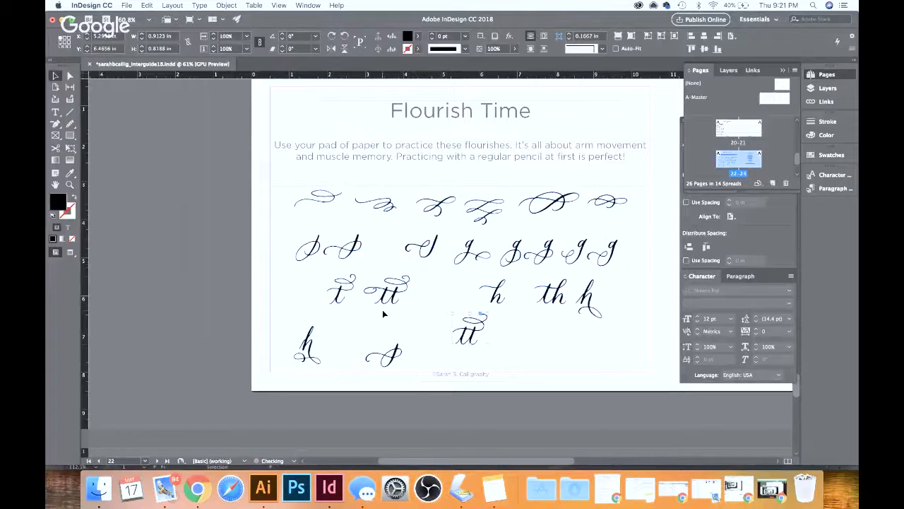
drag(396, 296, 448, 324)
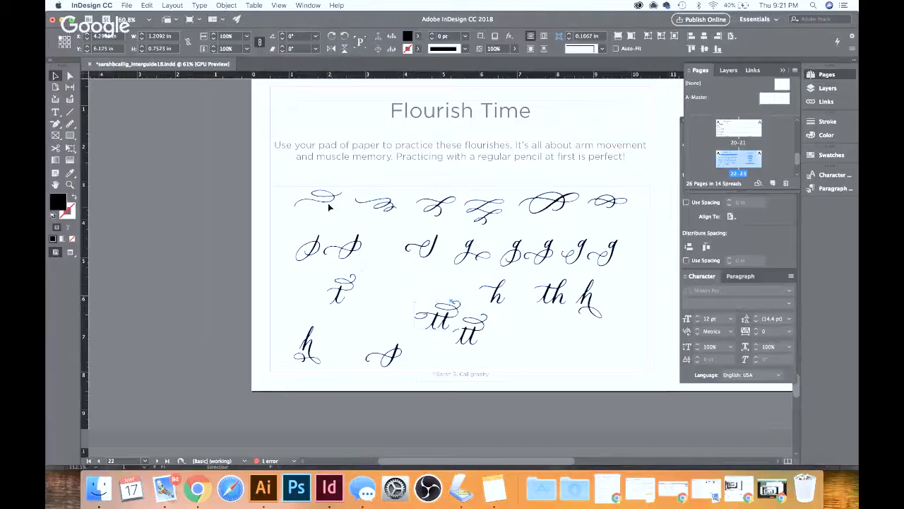
- Space the top row's first two flourishes farther apart, and move its last three down and left, partly onto the pasteboard
drag(329, 206, 316, 210)
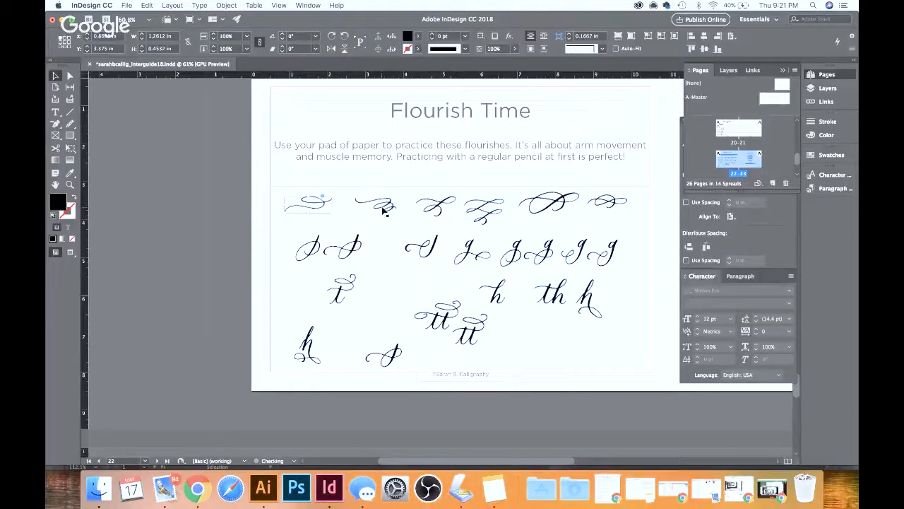
drag(386, 209, 398, 209)
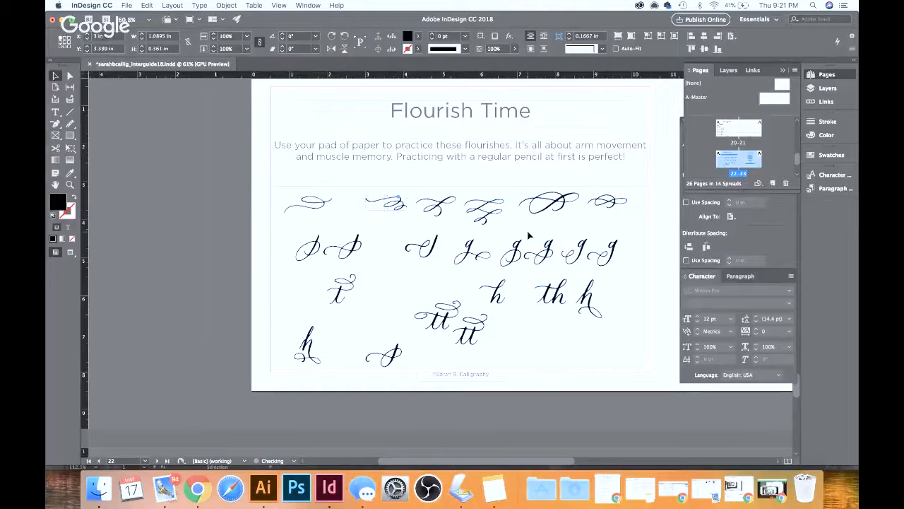
scroll(506, 221, down, 2)
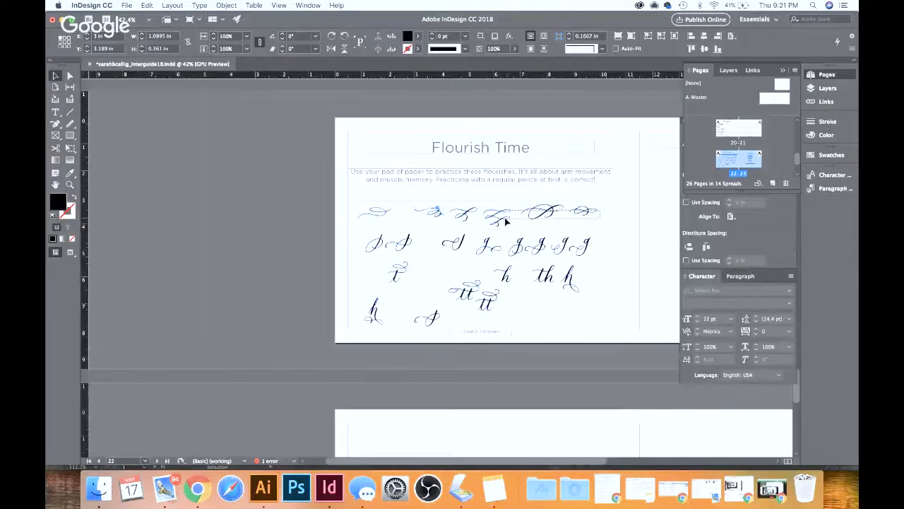
drag(506, 221, 285, 257)
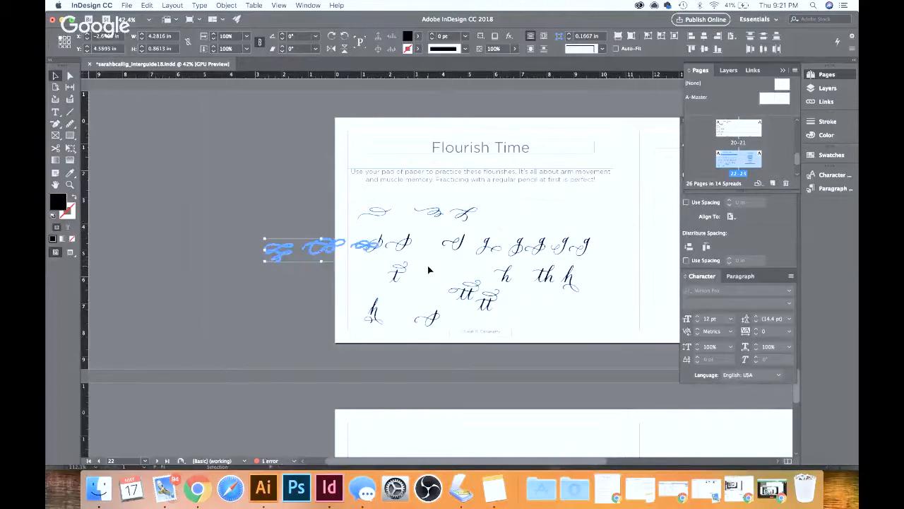
- Undo the recent moves of the top row's flourishes and deselect everything
key(super+z)
click(428, 269)
- Space out the second row by moving its second letter, its fourth letter and its last four g's slightly to the right
drag(440, 210, 423, 250)
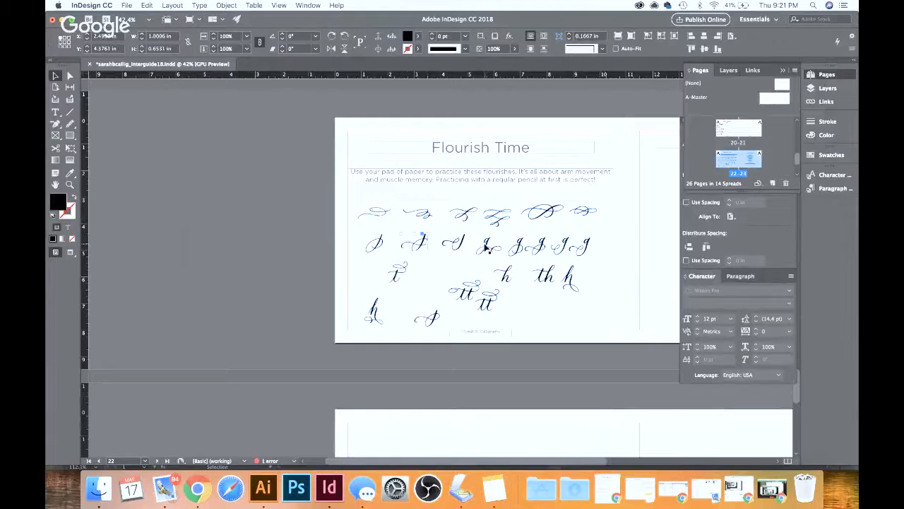
drag(486, 255, 489, 246)
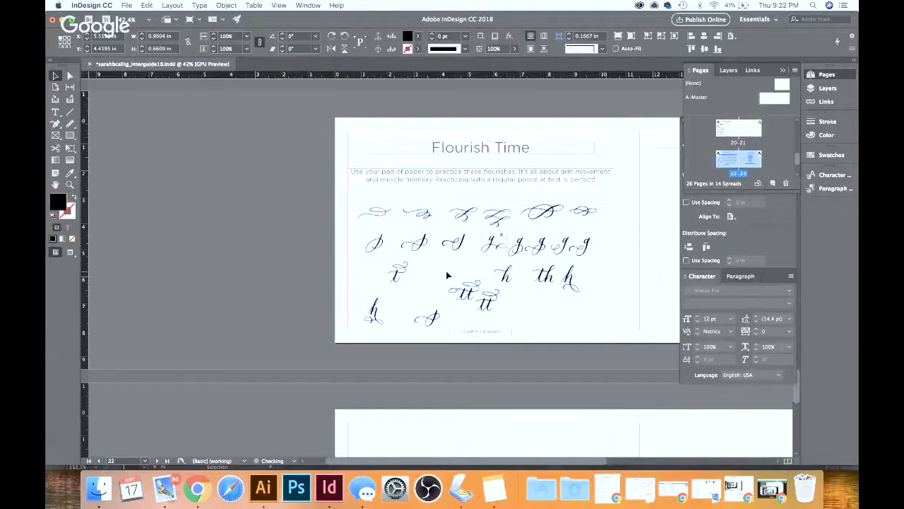
scroll(446, 271, up, 4)
scroll(446, 269, down, 2)
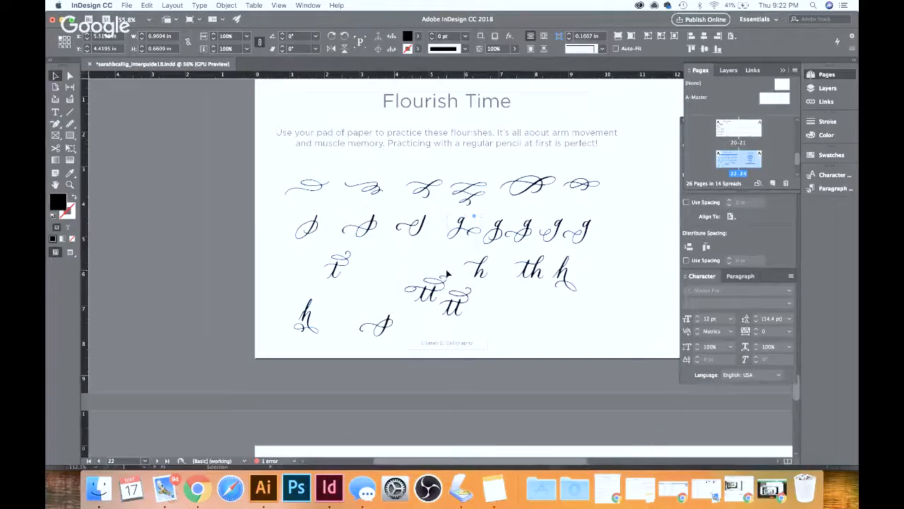
drag(605, 221, 516, 233)
click(433, 261)
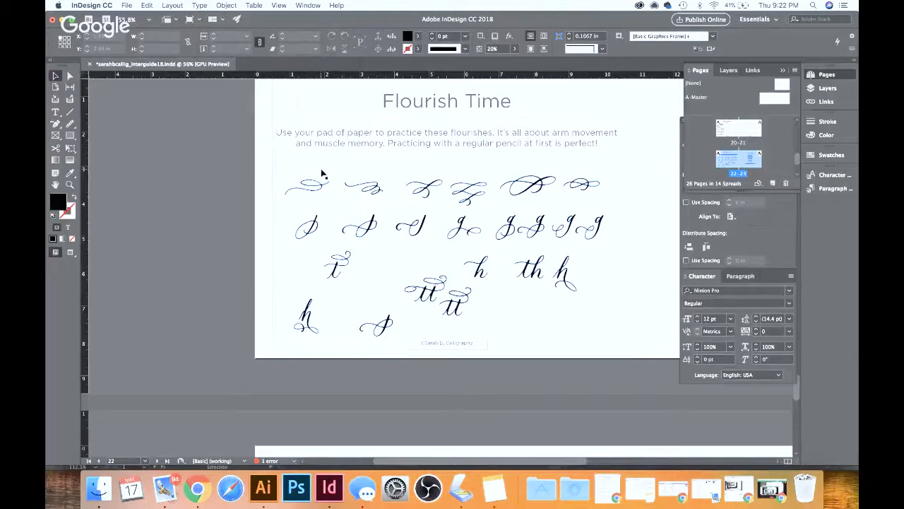
- Add three horizontal guides for the flourish rows, spaced about 1 in apart, with the lower two at 4.875 in and 5.875 in
scroll(314, 192, down, 1)
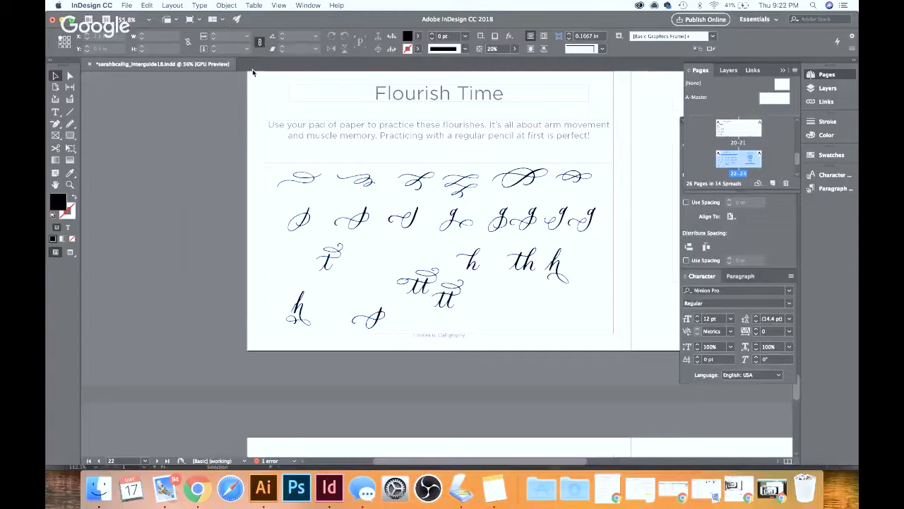
key(super+r)
drag(242, 78, 227, 197)
drag(247, 78, 213, 230)
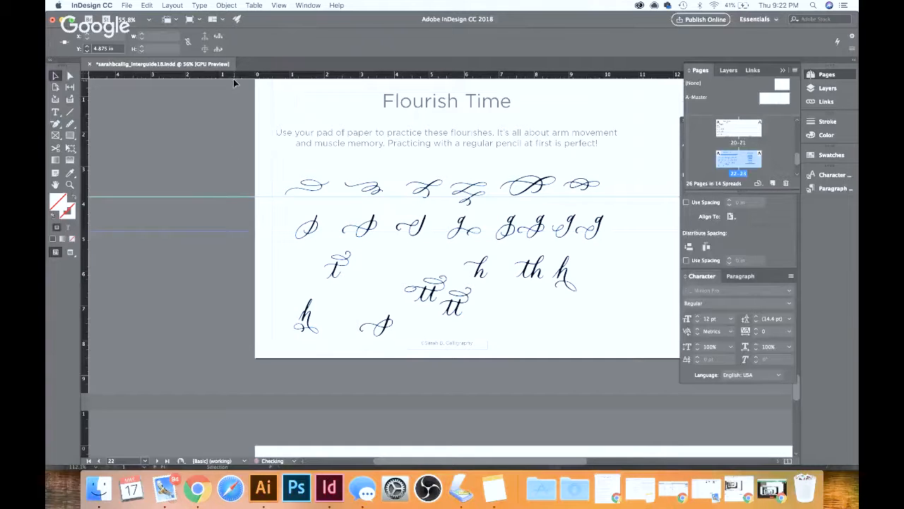
drag(236, 73, 157, 268)
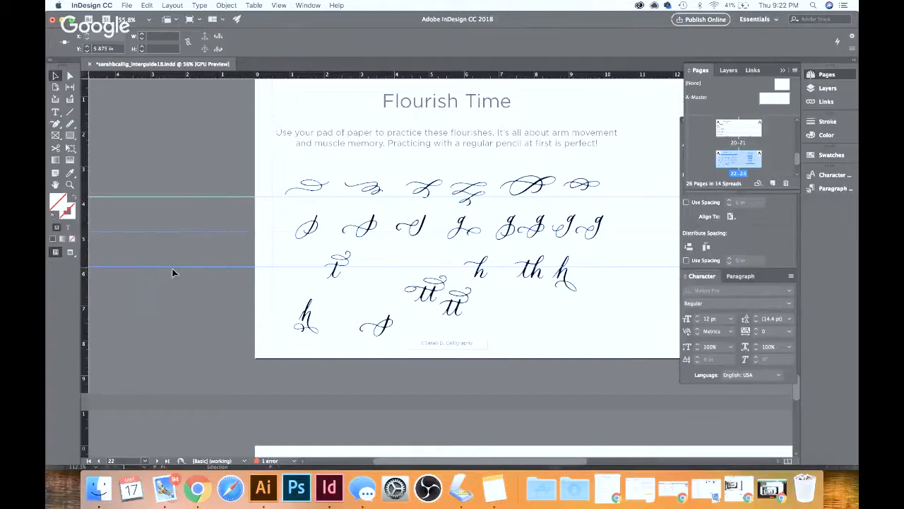
- Lower the top row's first four flourishes onto the uppermost guide, adjusting the second one's horizontal position slightly
click(319, 185)
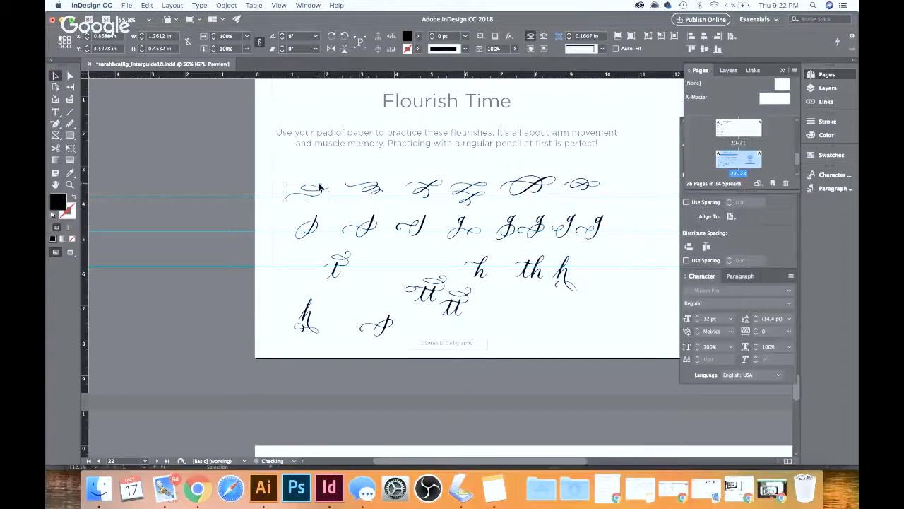
click(377, 188)
drag(378, 189, 380, 189)
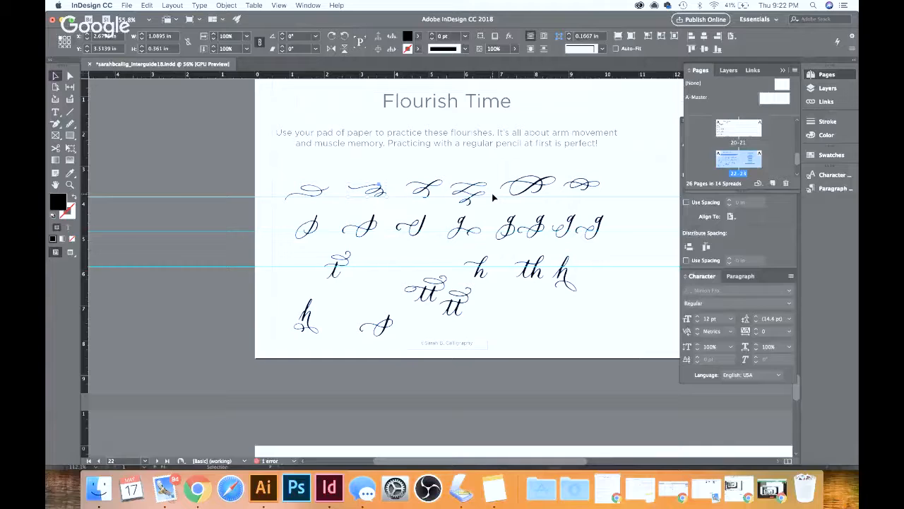
key(Left)
key(Left)
key(Left)
key(Left)
key(Left)
key(Left)
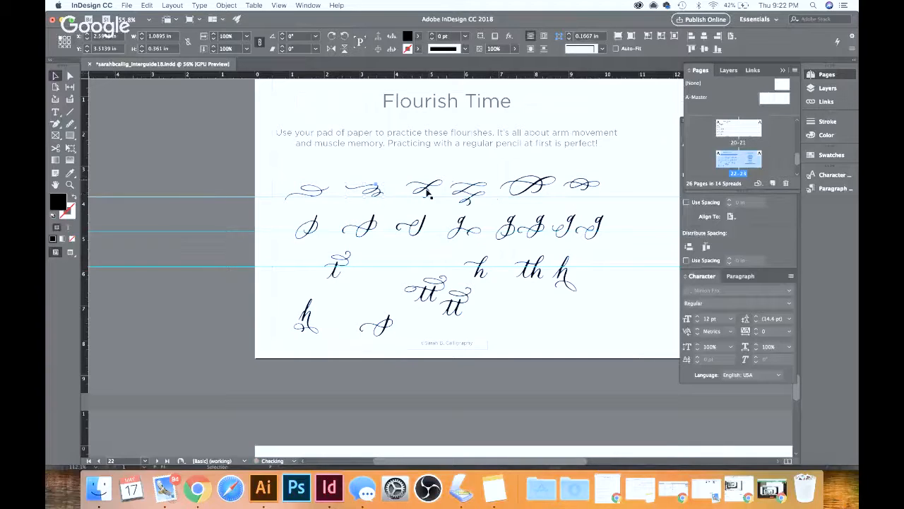
click(422, 194)
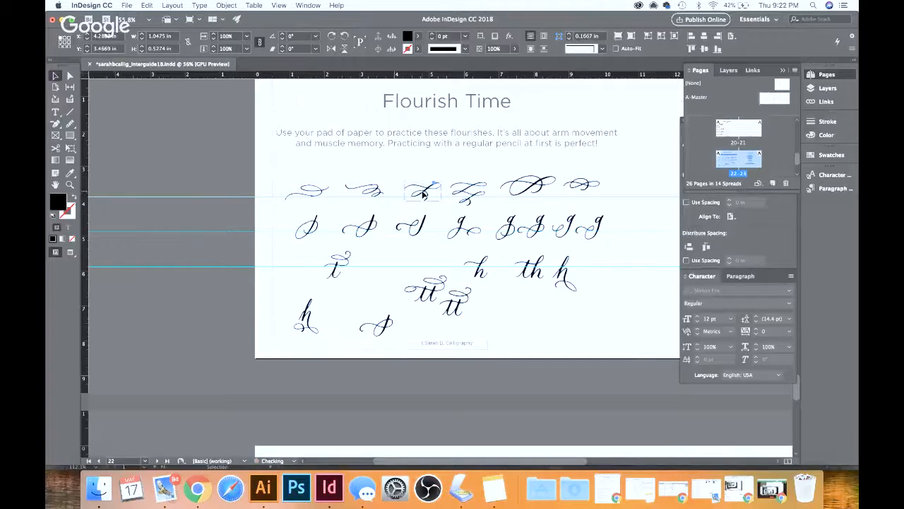
click(478, 196)
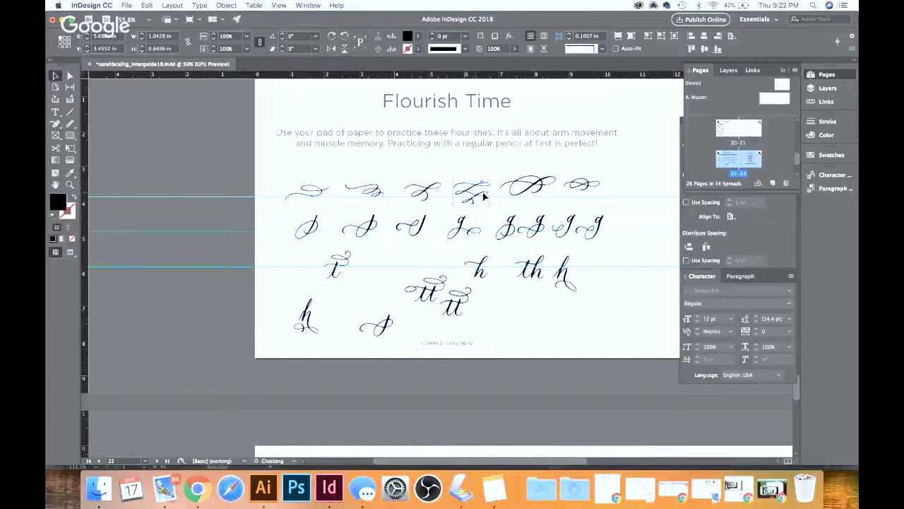
- Delete the large fifth flourish from the top row
click(584, 185)
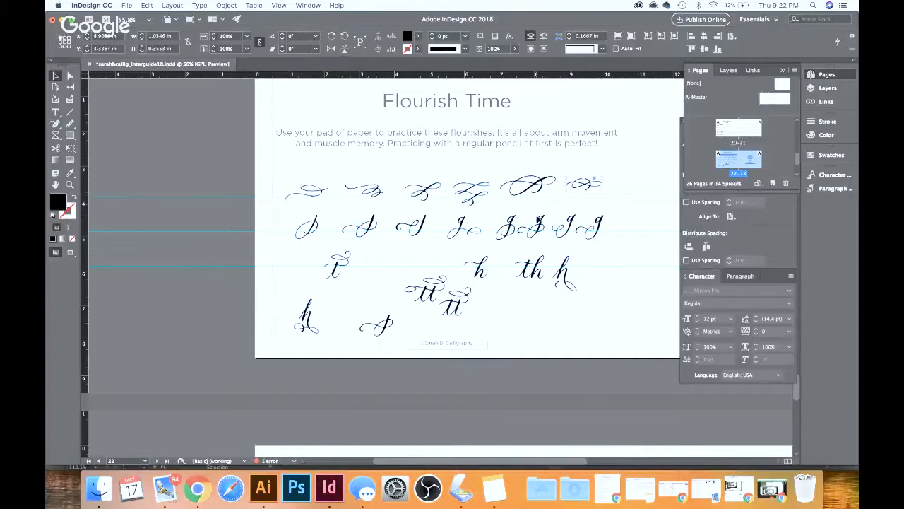
click(540, 205)
click(536, 185)
key(BackSpace)
- Enlarge the top row's last flourish to about 1.28 in wide and shift it slightly right and down toward the guide
click(585, 185)
drag(599, 191, 602, 195)
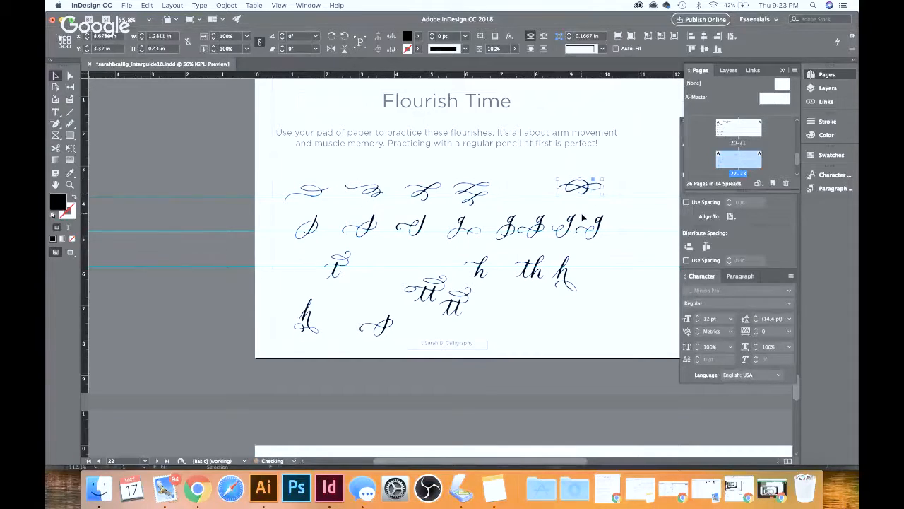
key(Right)
key(Right)
key(Down)
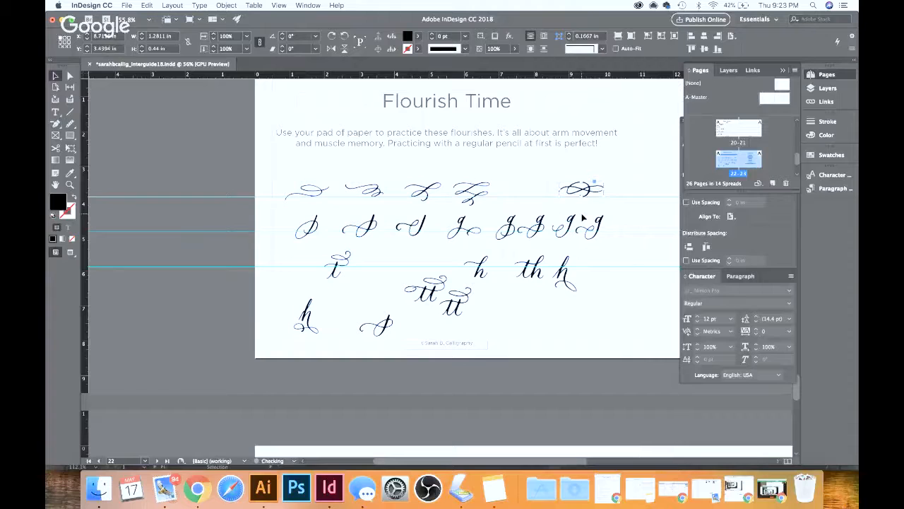
- Move the top row's fourth, third and second flourishes right to spread them across the gap before the last one
drag(486, 197, 512, 196)
drag(434, 191, 447, 191)
click(382, 215)
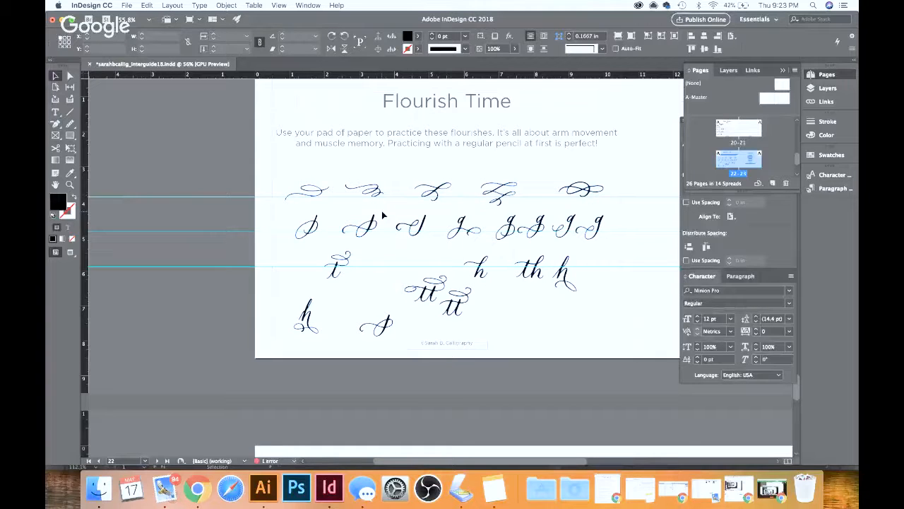
scroll(383, 216, down, 2)
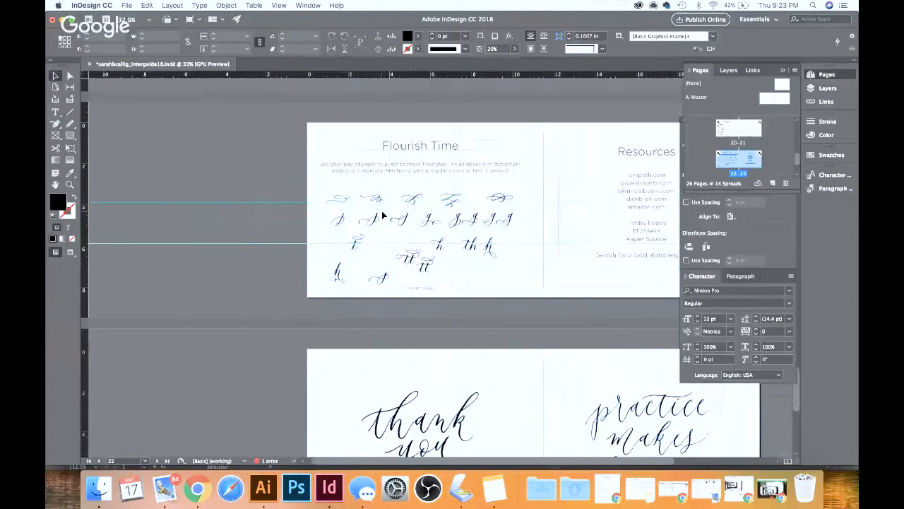
click(378, 198)
- Review the workbook's earlier letter practice pages back to Connecting Letters, and return to the Flourish Time page
scroll(377, 198, up, 1)
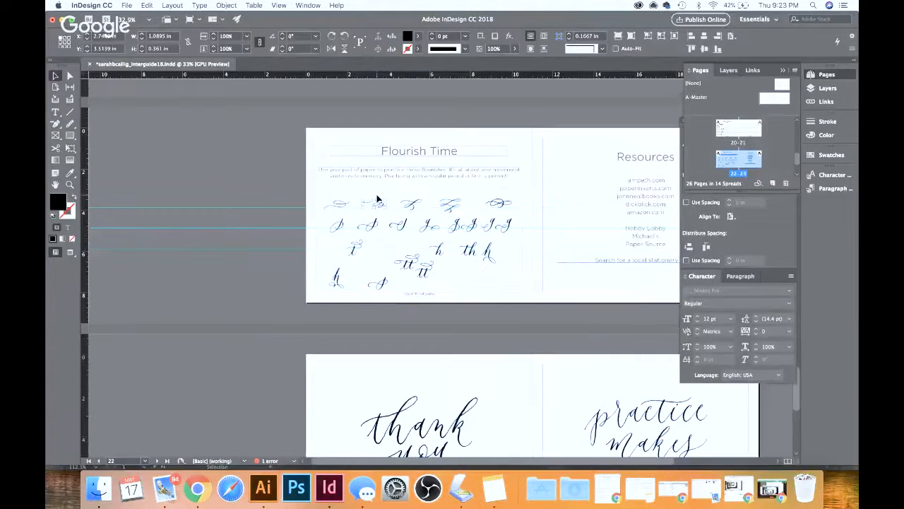
scroll(378, 200, up, 10)
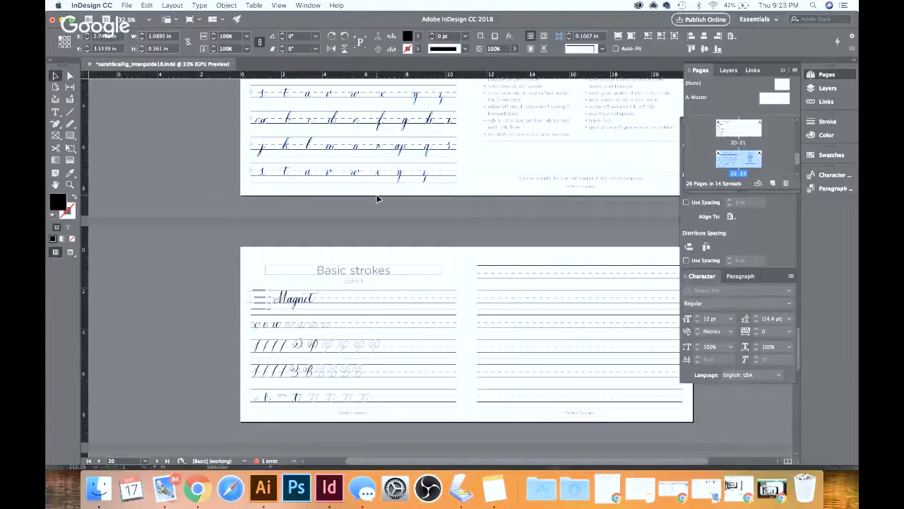
scroll(378, 198, up, 2)
scroll(401, 317, up, 5)
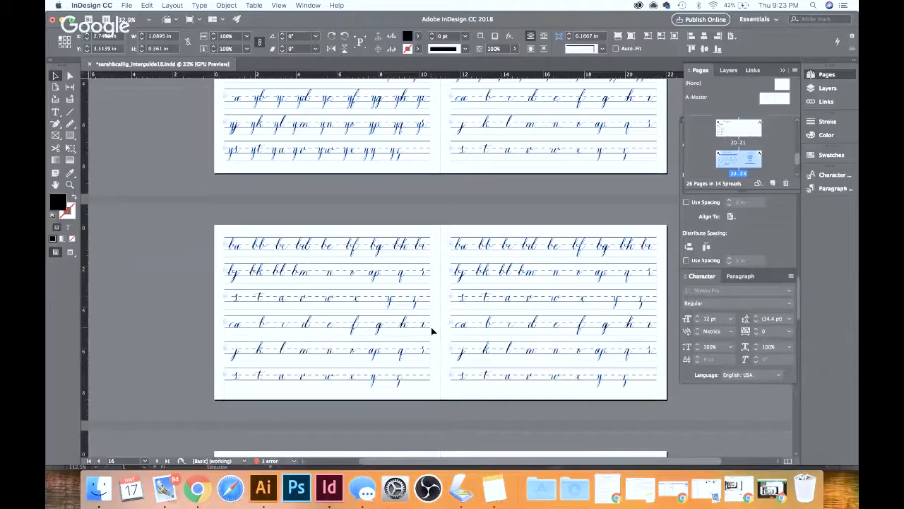
scroll(433, 331, up, 2)
scroll(433, 331, up, 4)
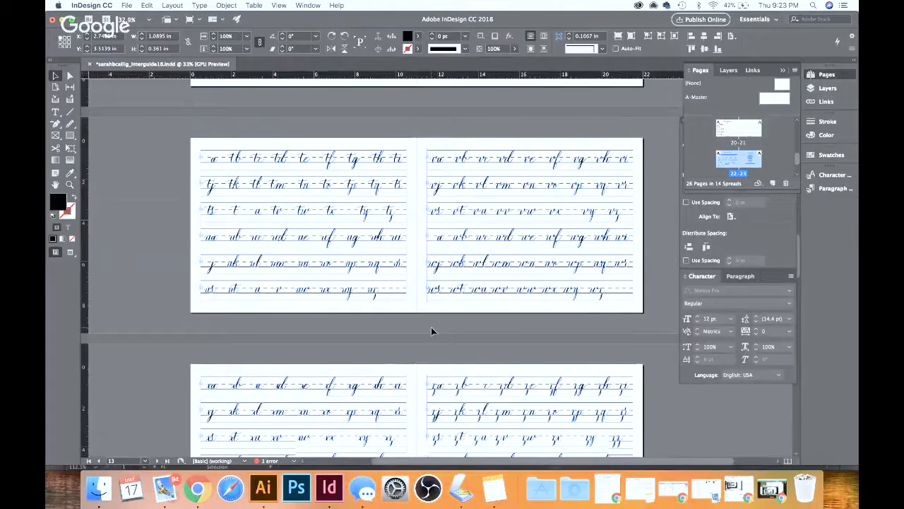
scroll(498, 385, down, 3)
scroll(498, 385, down, 3)
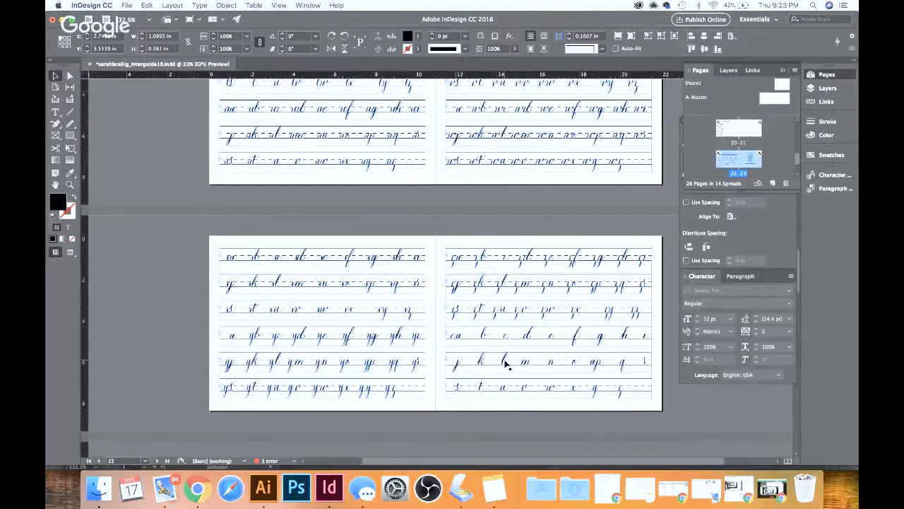
scroll(505, 363, up, 1)
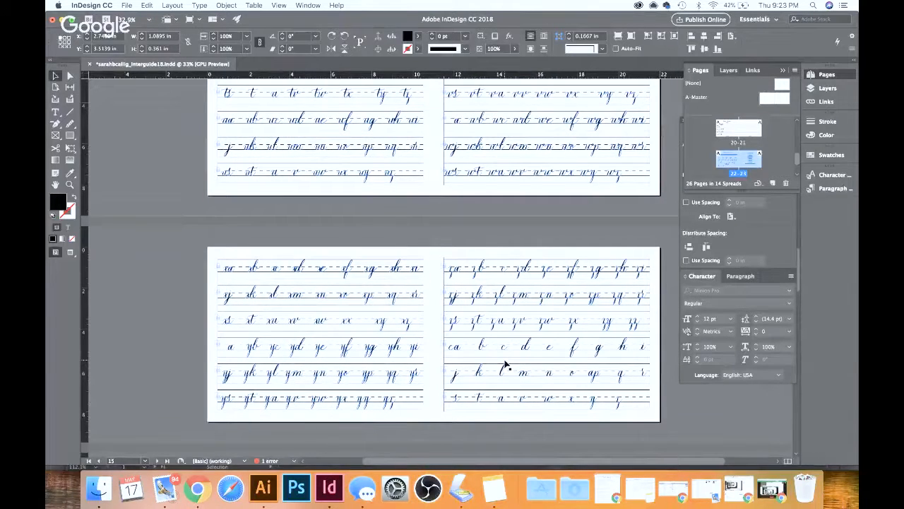
scroll(505, 364, up, 3)
scroll(505, 363, down, 2)
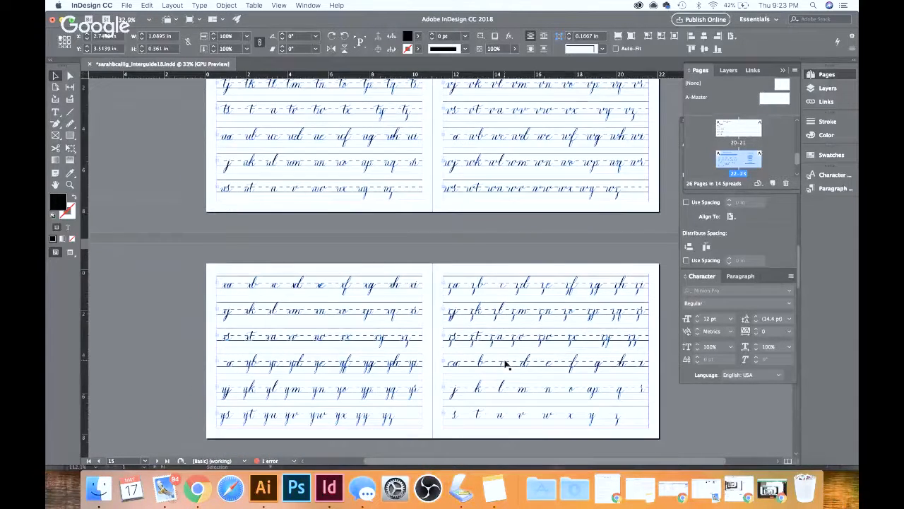
scroll(387, 341, up, 6)
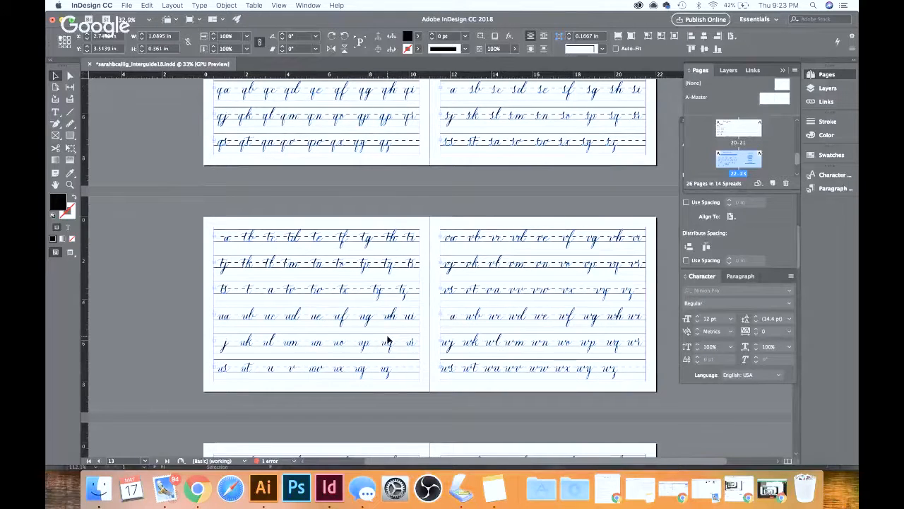
scroll(387, 341, up, 5)
scroll(387, 339, up, 10)
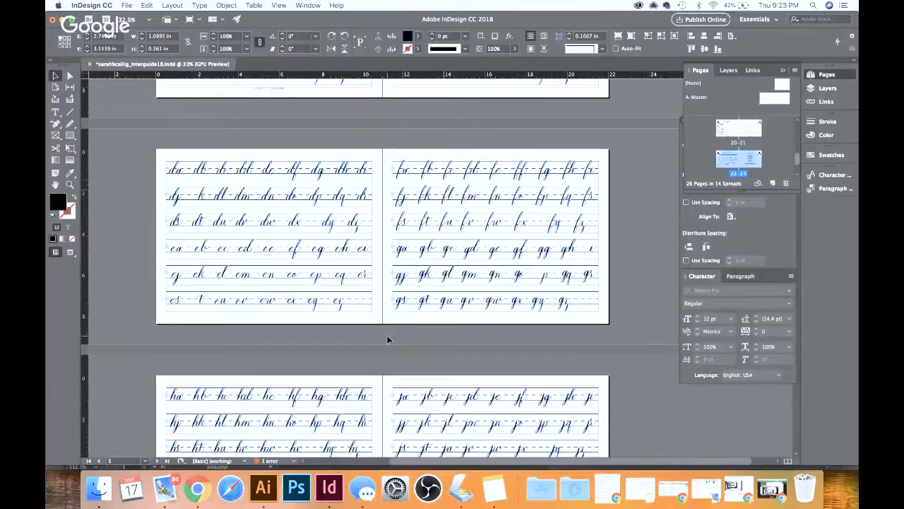
scroll(387, 339, up, 5)
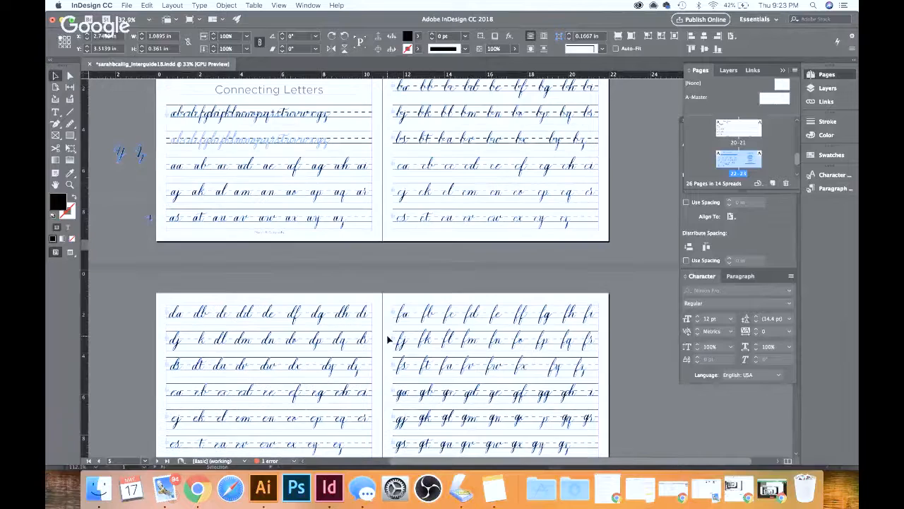
scroll(388, 340, up, 3)
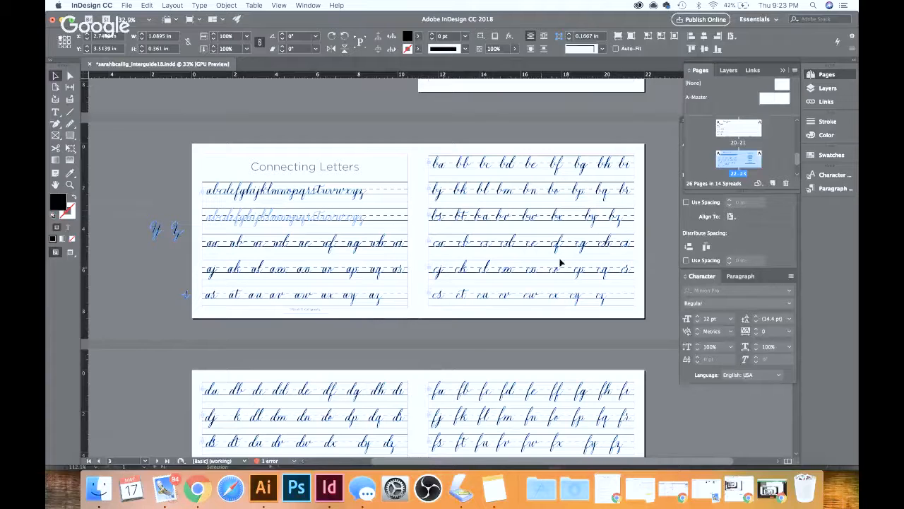
scroll(468, 247, down, 1)
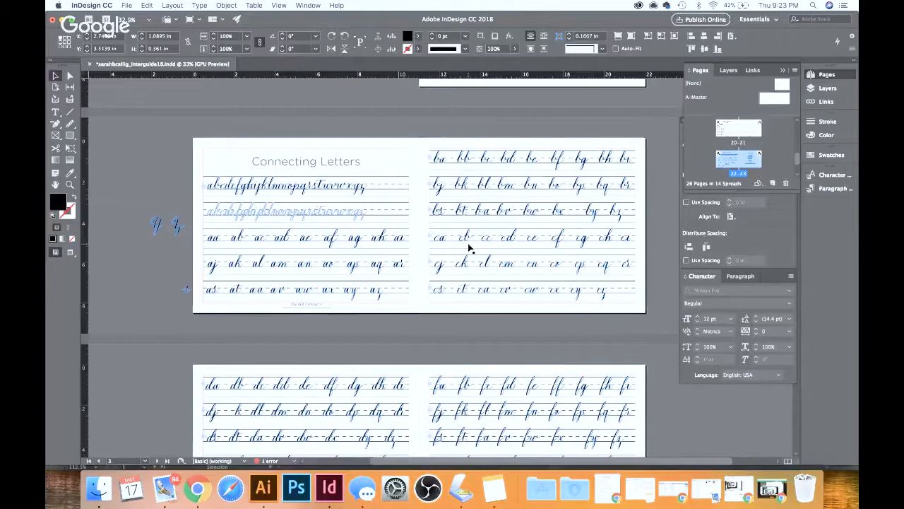
scroll(468, 247, down, 5)
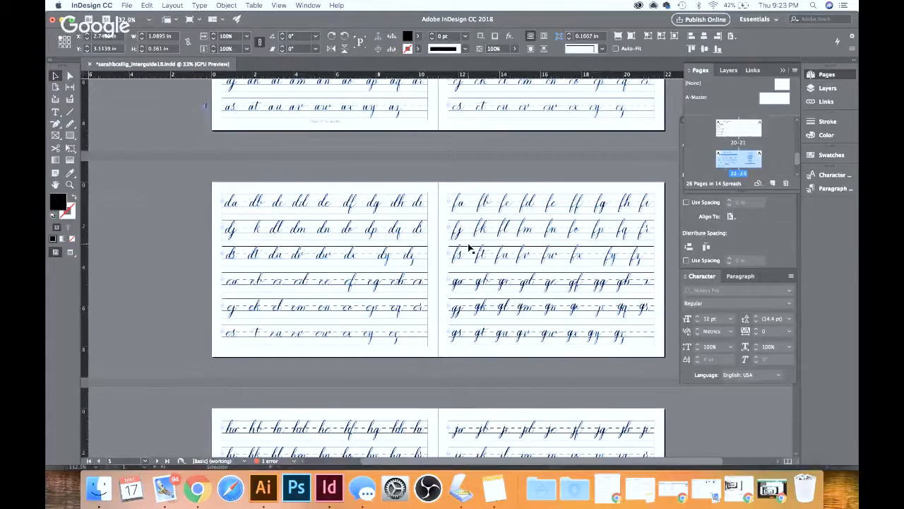
scroll(469, 247, down, 20)
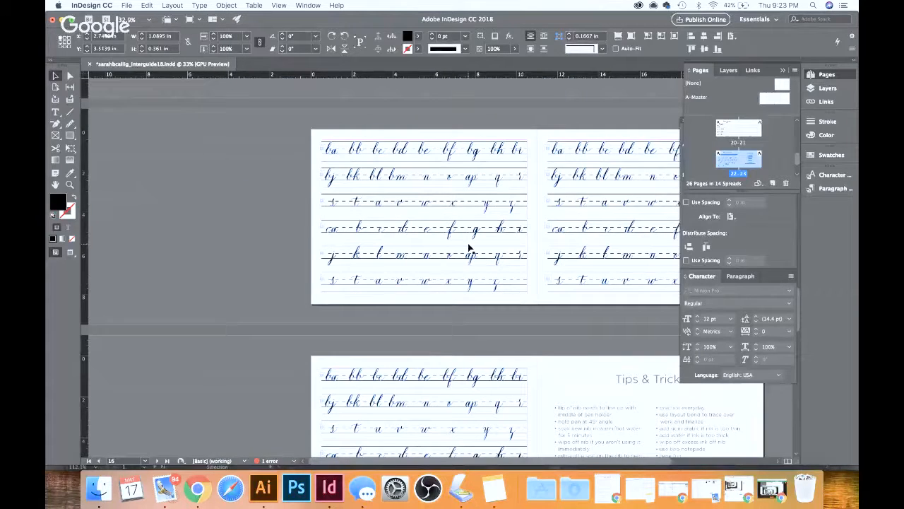
scroll(468, 247, down, 15)
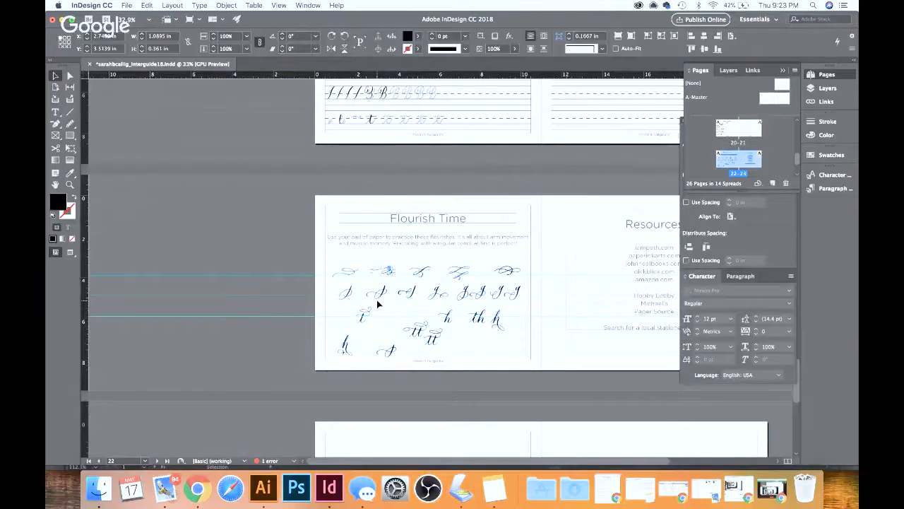
- Lower the second row's first letter slightly onto its guide, and select the top row's first flourish
scroll(378, 304, up, 5)
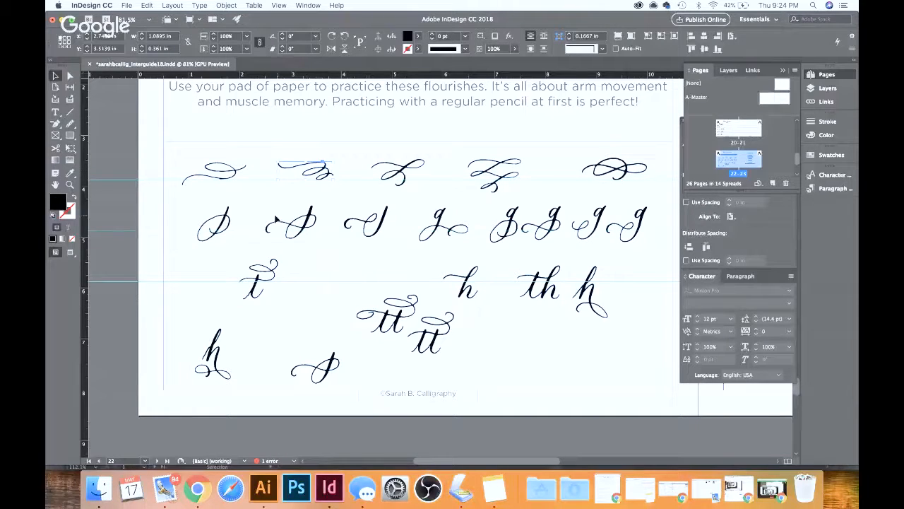
click(228, 220)
drag(227, 221, 228, 227)
click(304, 224)
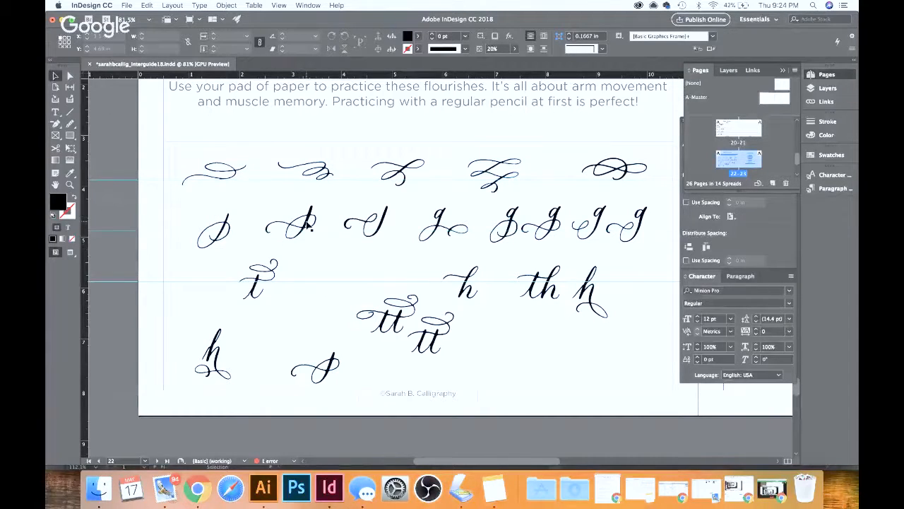
click(233, 172)
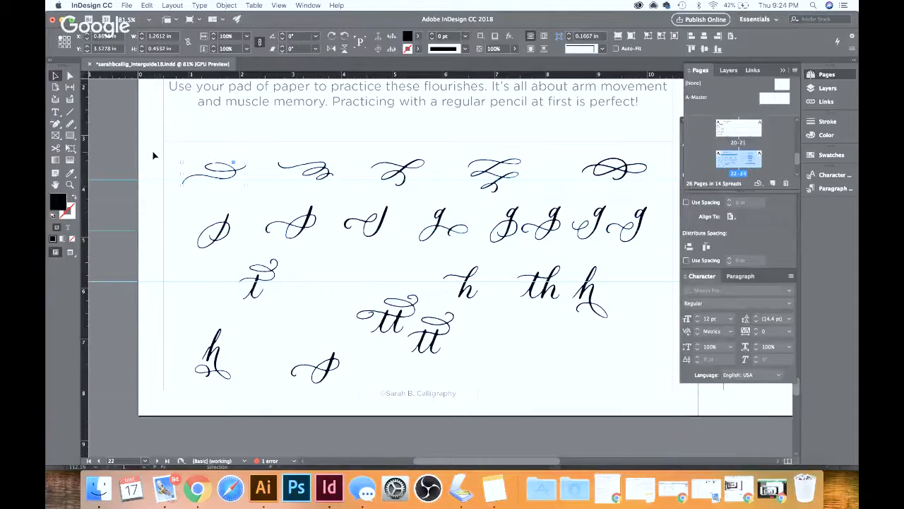
- Align the top row's five flourishes to a common vertical centre
drag(138, 151, 633, 169)
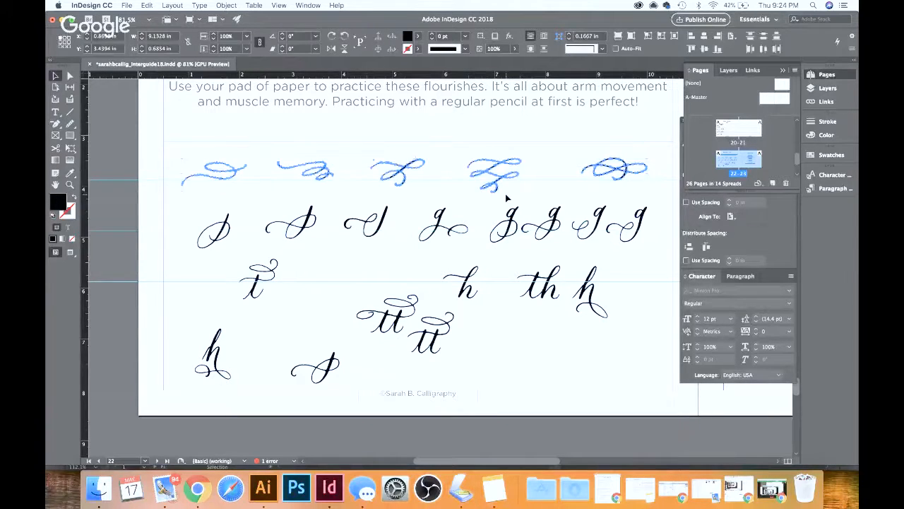
click(705, 41)
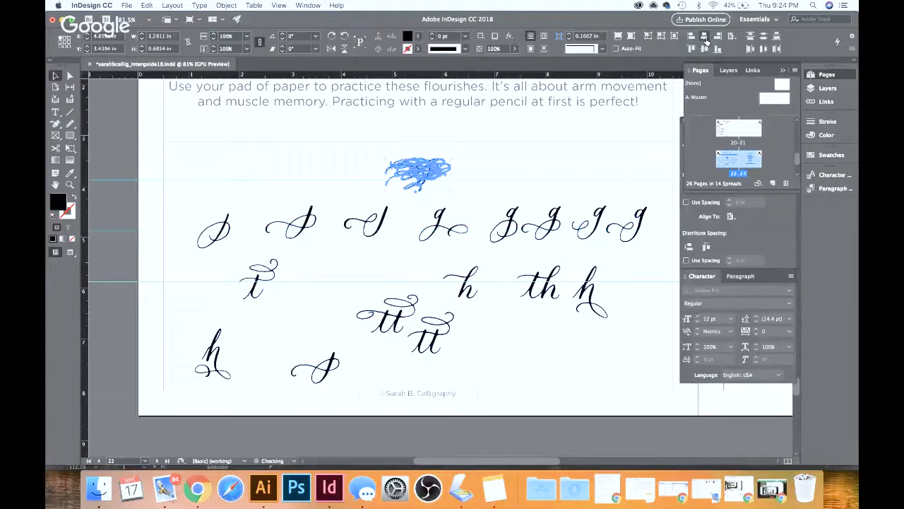
key(super+z)
key(super+z)
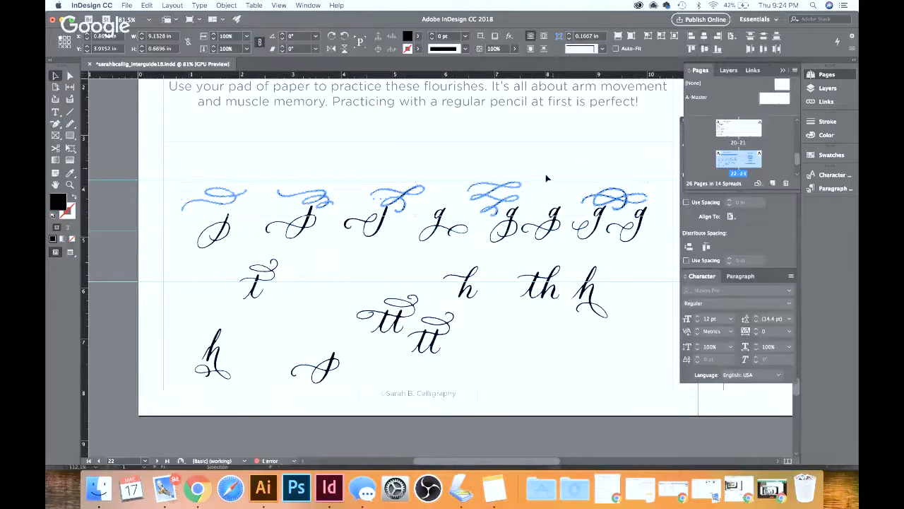
- Raise the aligned top row of flourishes back onto its guide, to a Y position of about 3.46 in
key(super+z)
key(super+z)
key(super+z)
key(super+z)
key(super+z)
key(super+z)
key(super+z)
key(super+z)
key(super+z)
key(super+z)
key(super+z)
key(super+z)
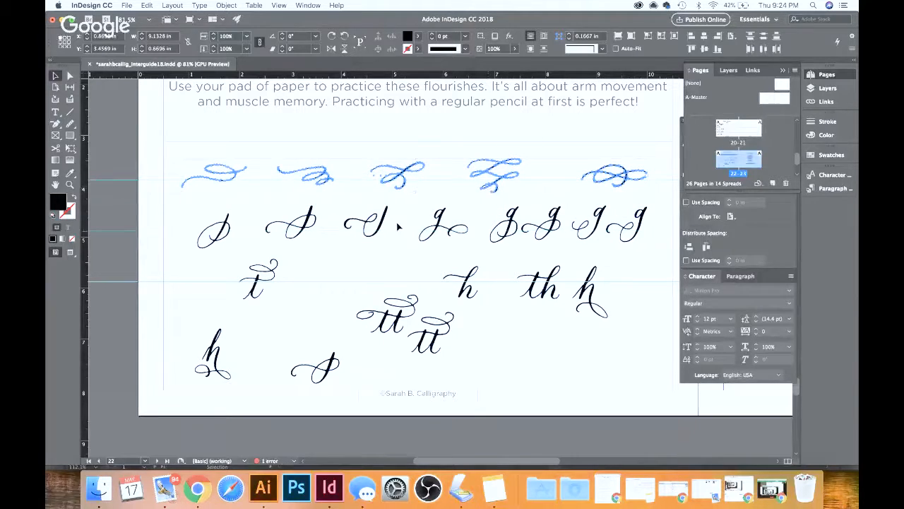
- Inspect the tiny stray path beside the top row's third flourish up close
scroll(374, 205, up, 6)
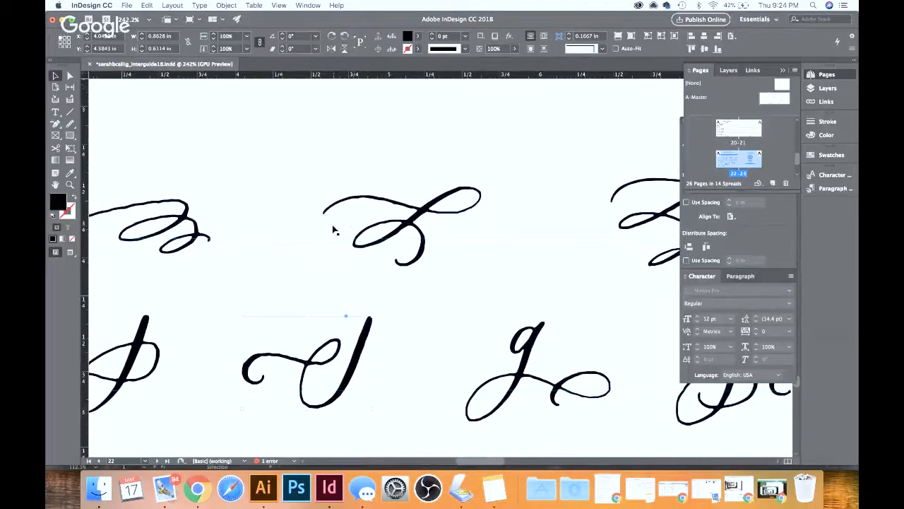
click(345, 229)
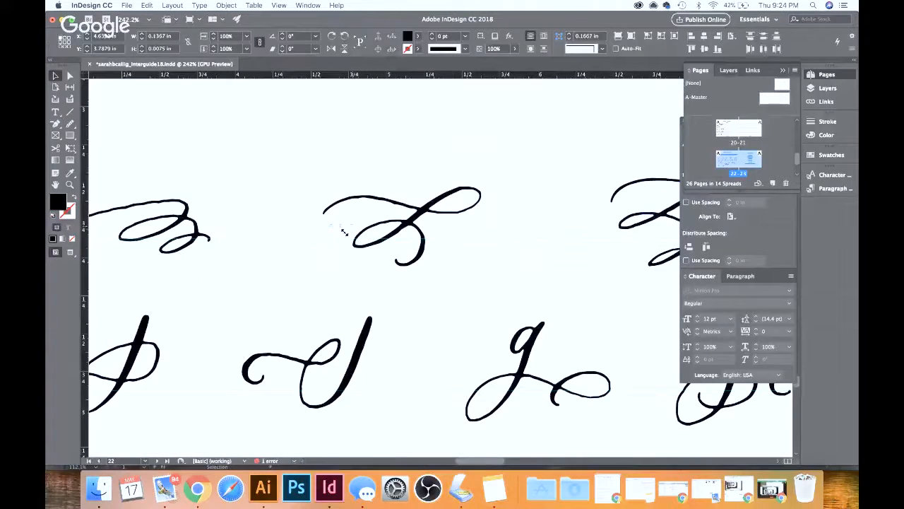
click(294, 277)
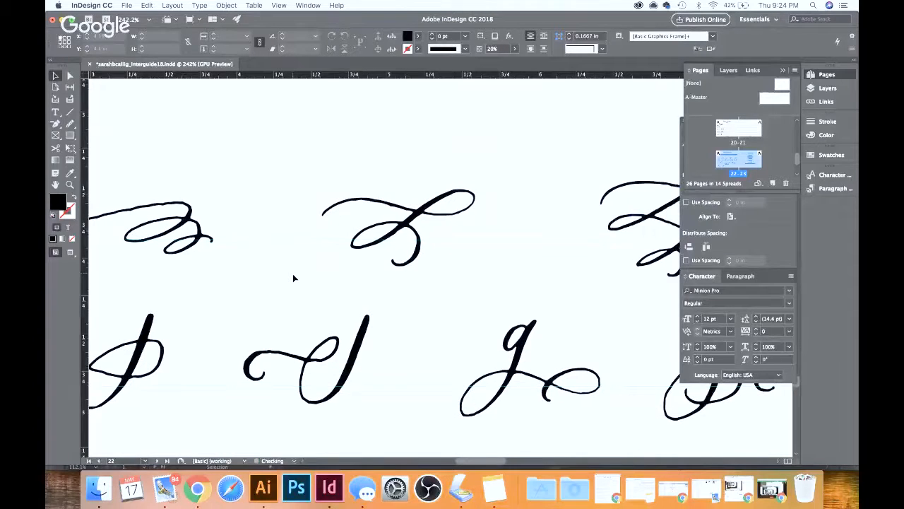
scroll(292, 274, down, 5)
scroll(292, 275, down, 1)
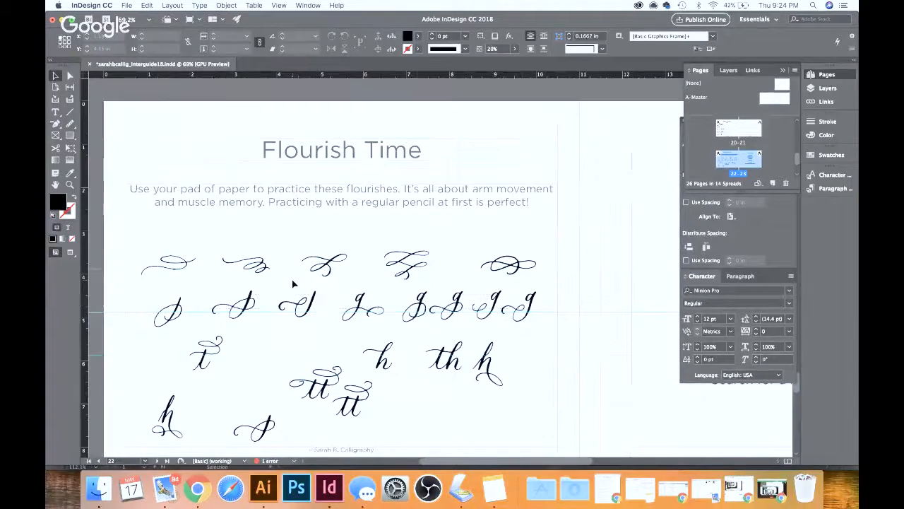
- Align the second row's letters to a common vertical centre and return the row to its guide below the flourishes
click(296, 305)
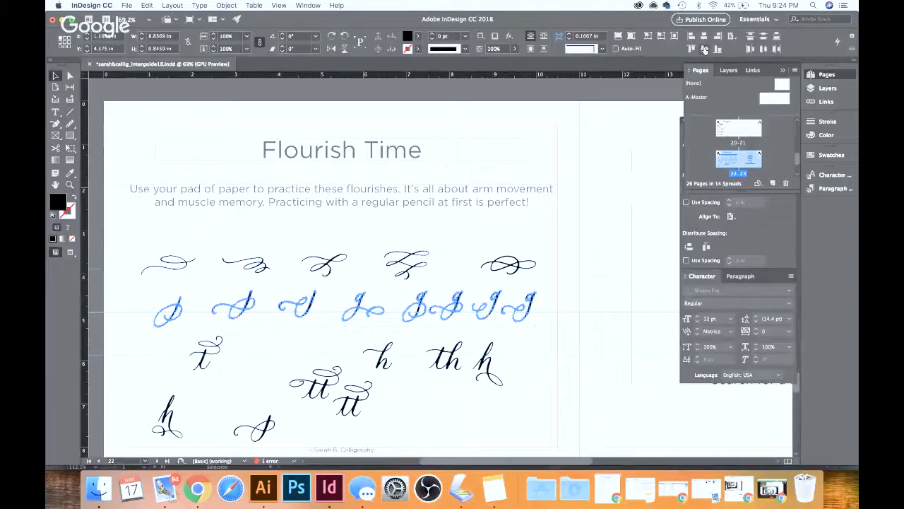
click(704, 49)
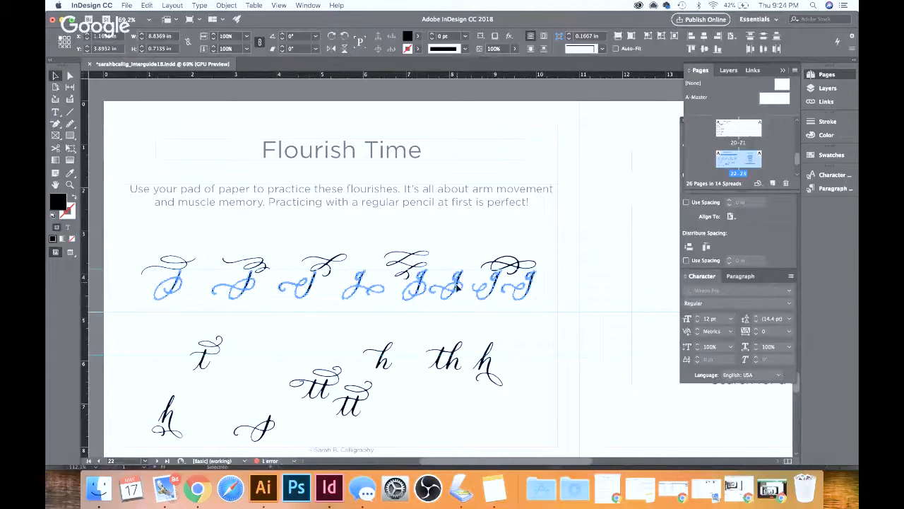
key(super+z)
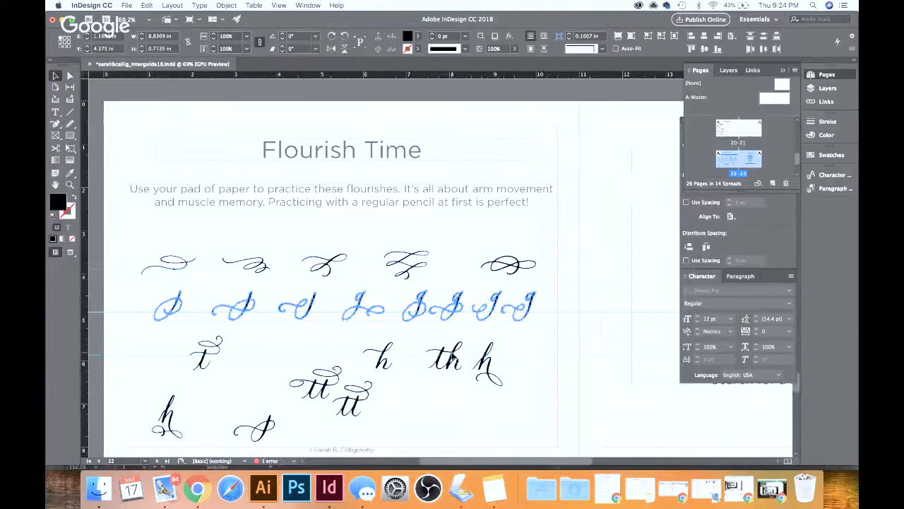
- Move the tt with the long entry flourish up beside the third row's t, and shift the row's first h left next to it
scroll(405, 279, down, 2)
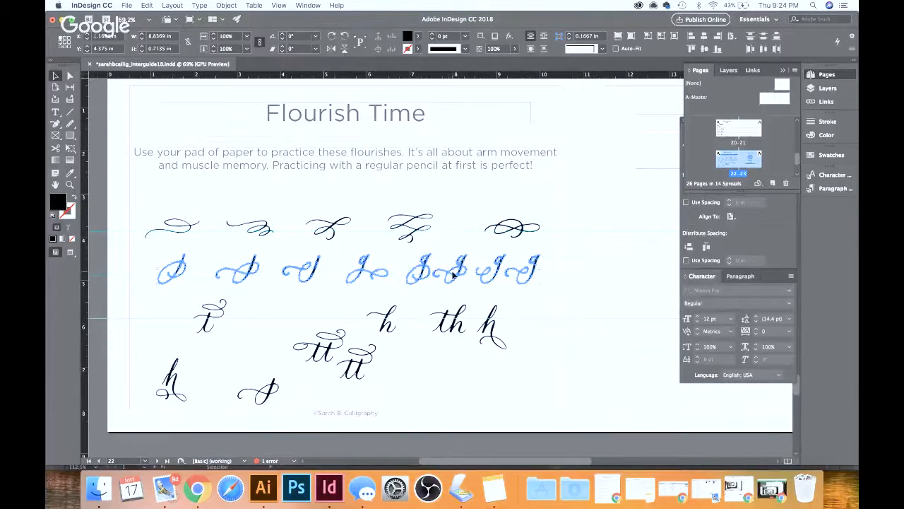
click(320, 308)
drag(329, 351, 287, 318)
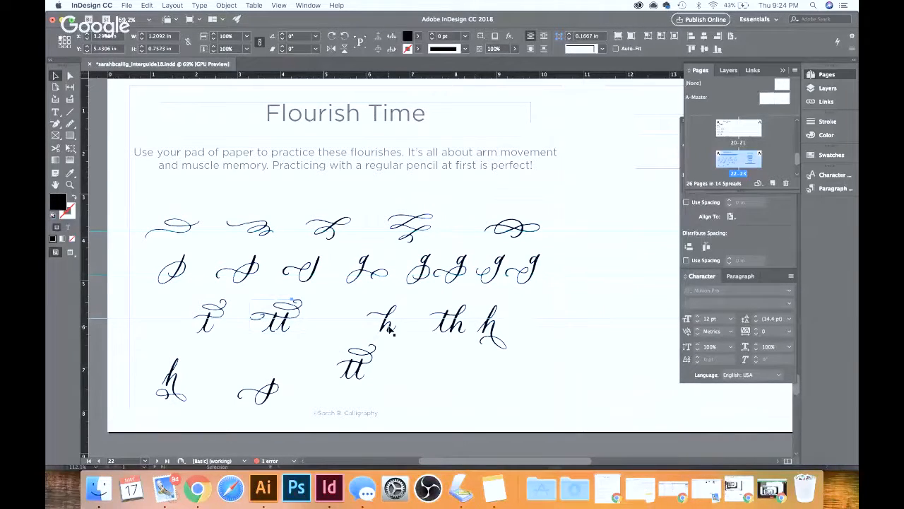
scroll(390, 329, up, 1)
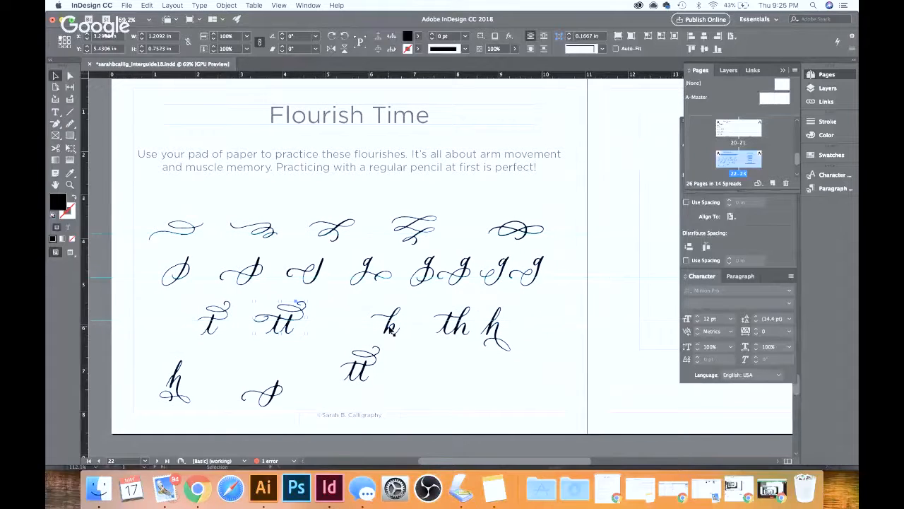
scroll(390, 329, left, 1)
drag(402, 328, 356, 328)
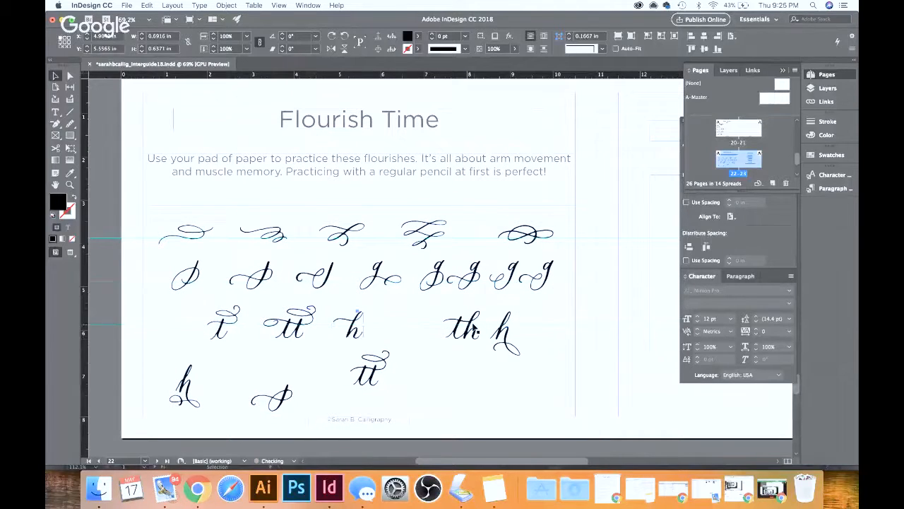
- Align the third row's five letterforms to a common vertical centre and place the row on its guide, at Y 5.25 in
drag(202, 307, 522, 321)
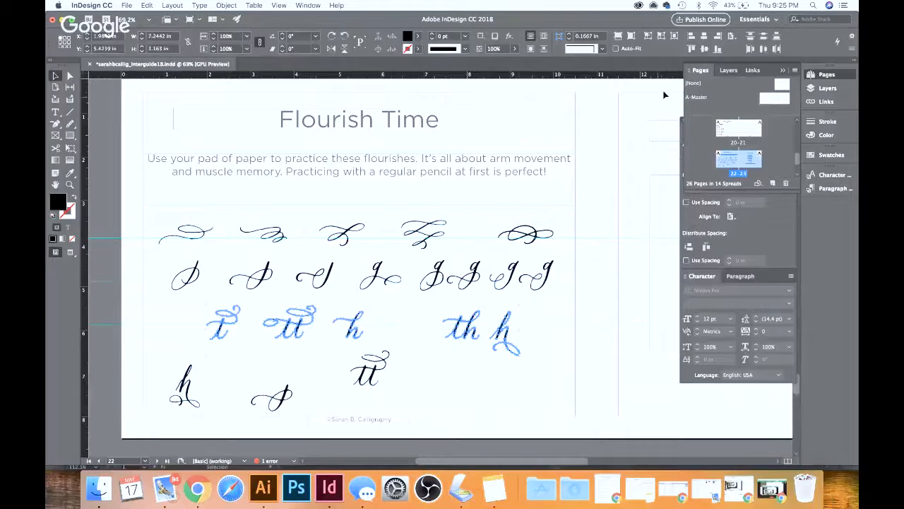
click(702, 47)
drag(470, 261, 466, 325)
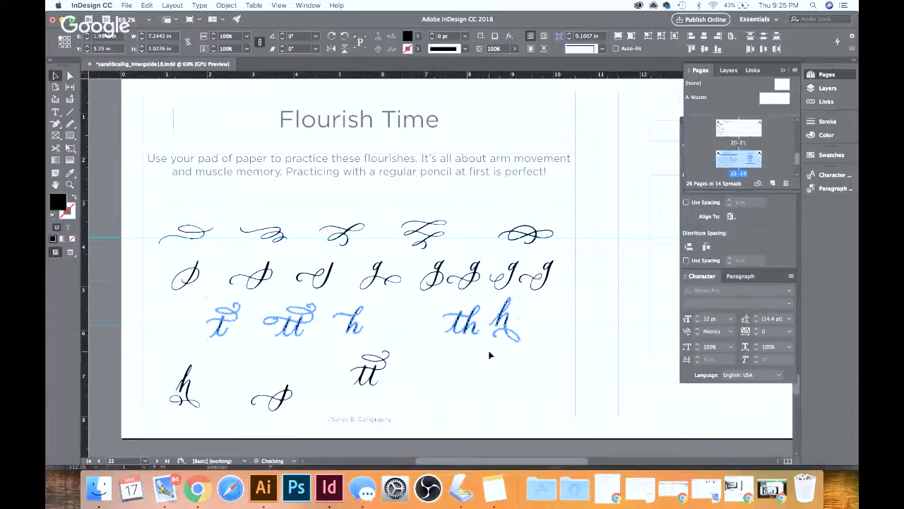
- Nudge the third row up to a Y position of about 5.07 in and deselect it
key(Up)
key(Up)
key(Up)
key(Up)
key(Up)
key(Up)
key(Up)
key(Up)
key(Up)
key(Up)
key(Up)
key(Up)
key(Up)
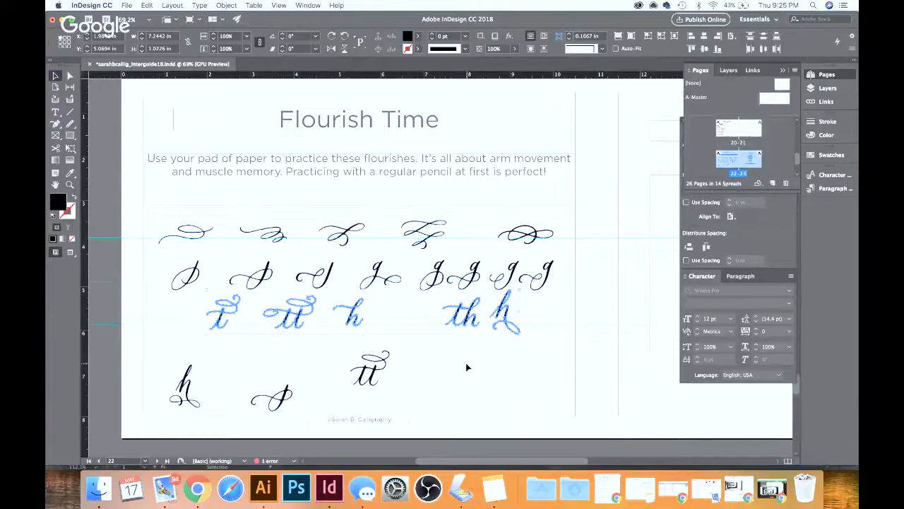
click(465, 362)
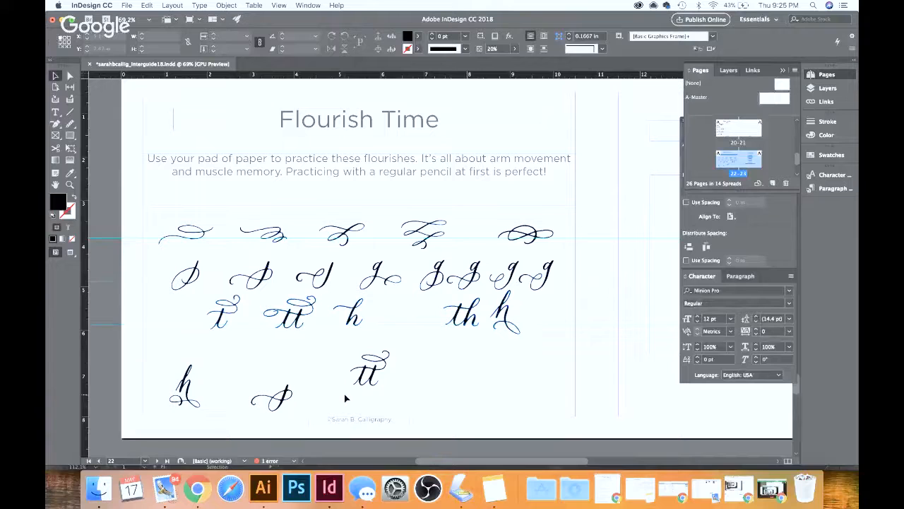
- Switch to Chrome and check the live chat of the YouTube stream
click(203, 498)
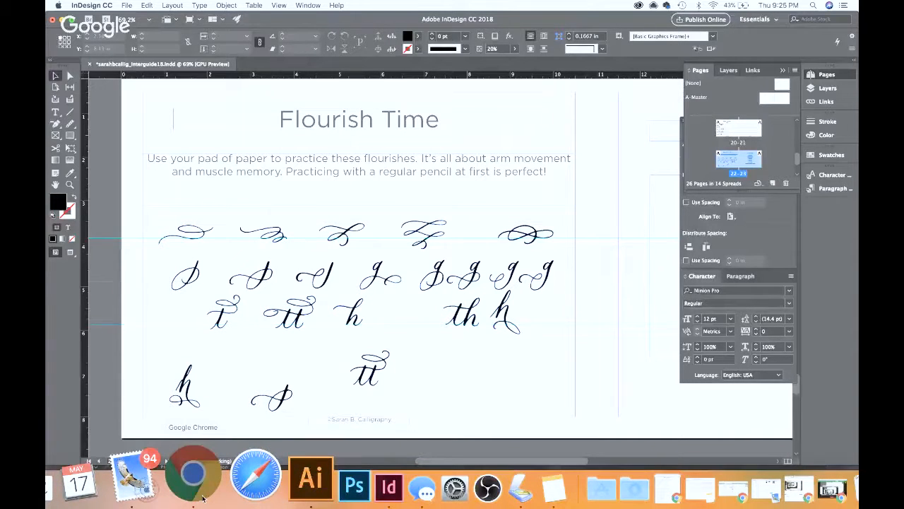
click(203, 498)
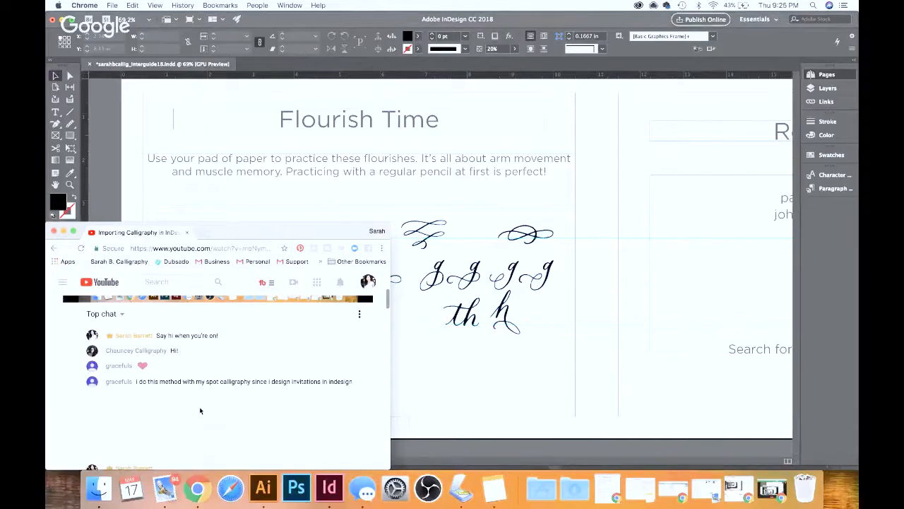